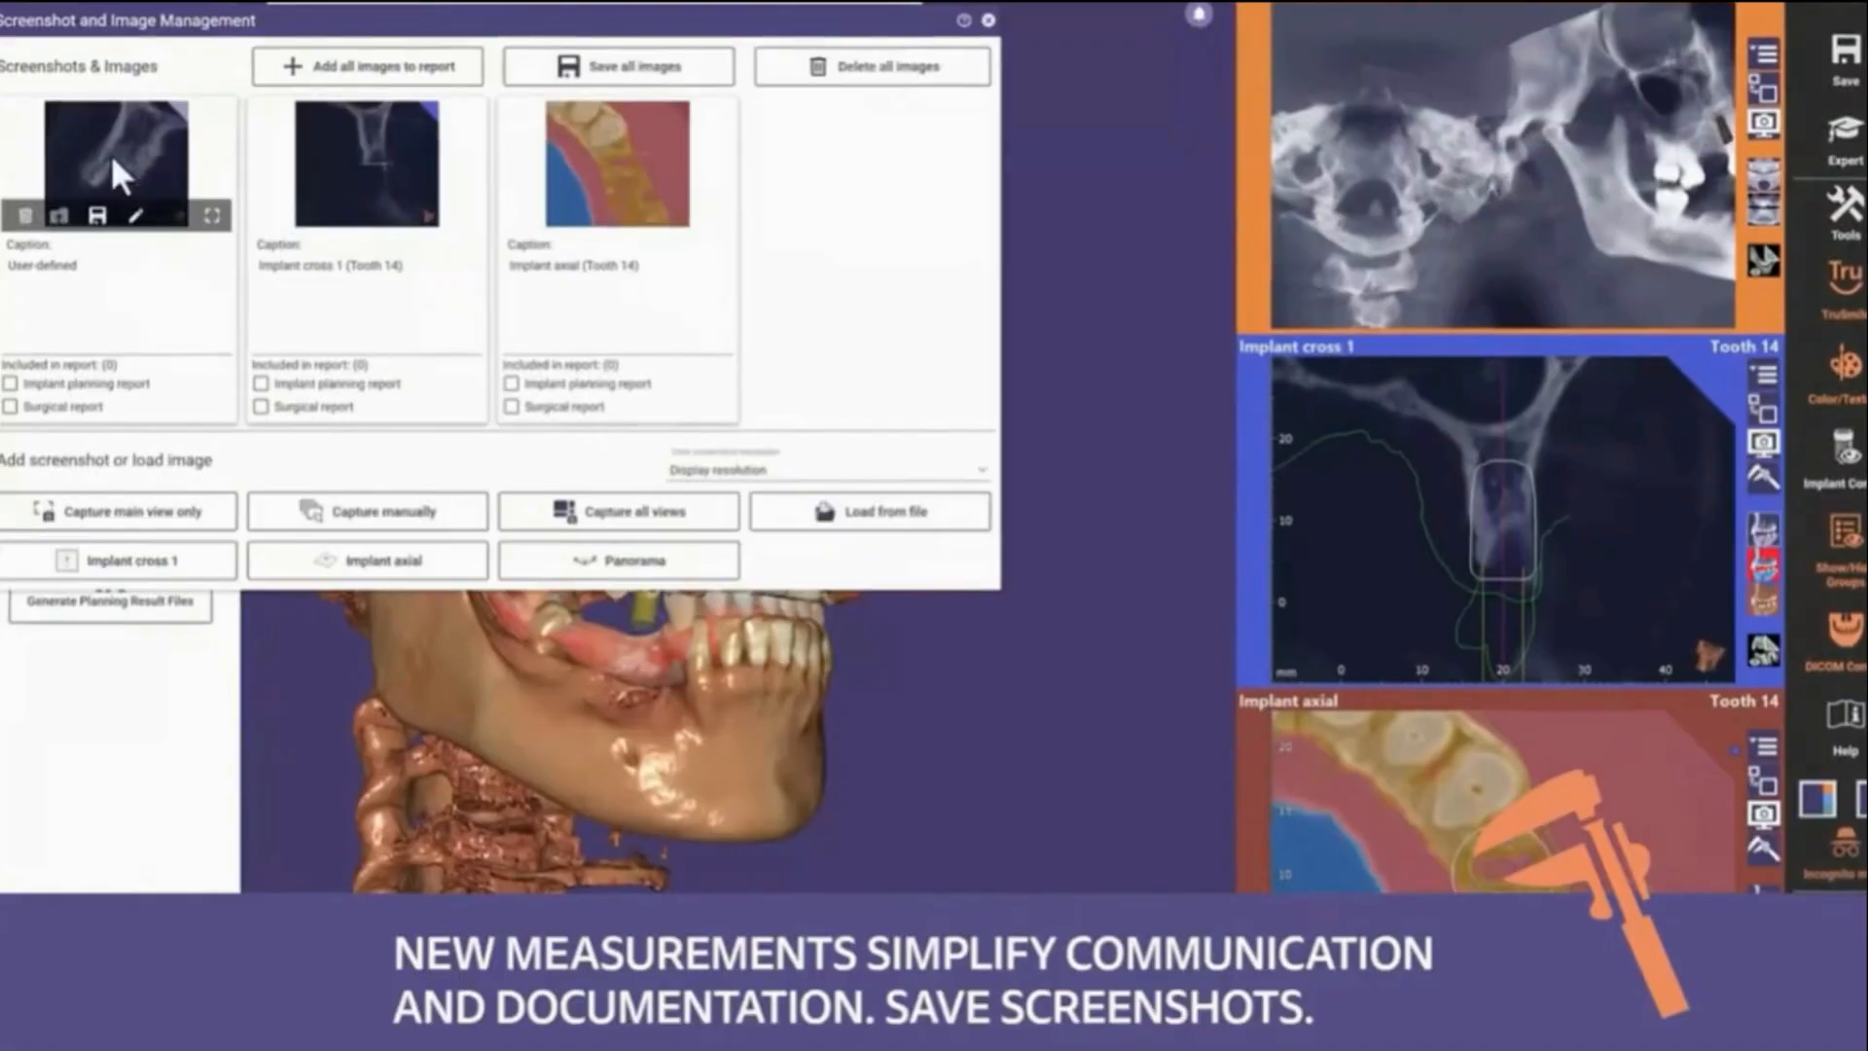
left_click(138, 218)
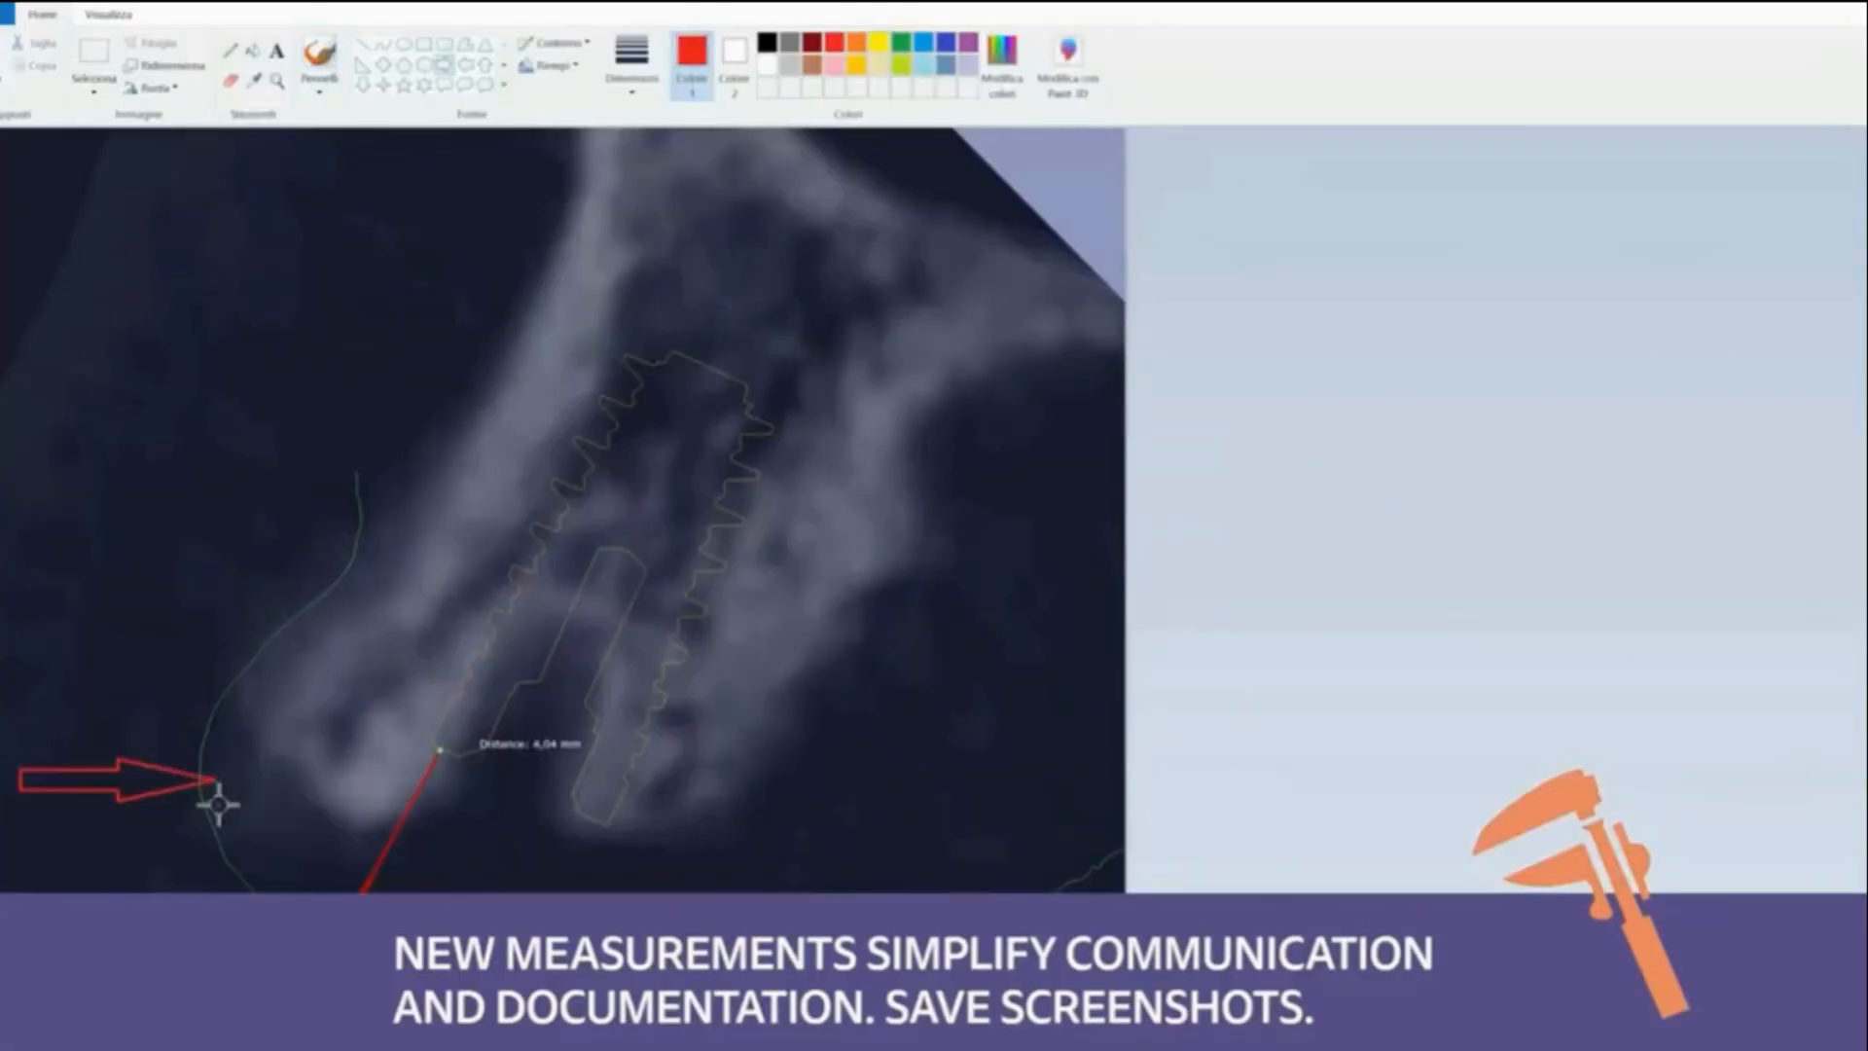
left_click_drag(217, 792, 363, 843)
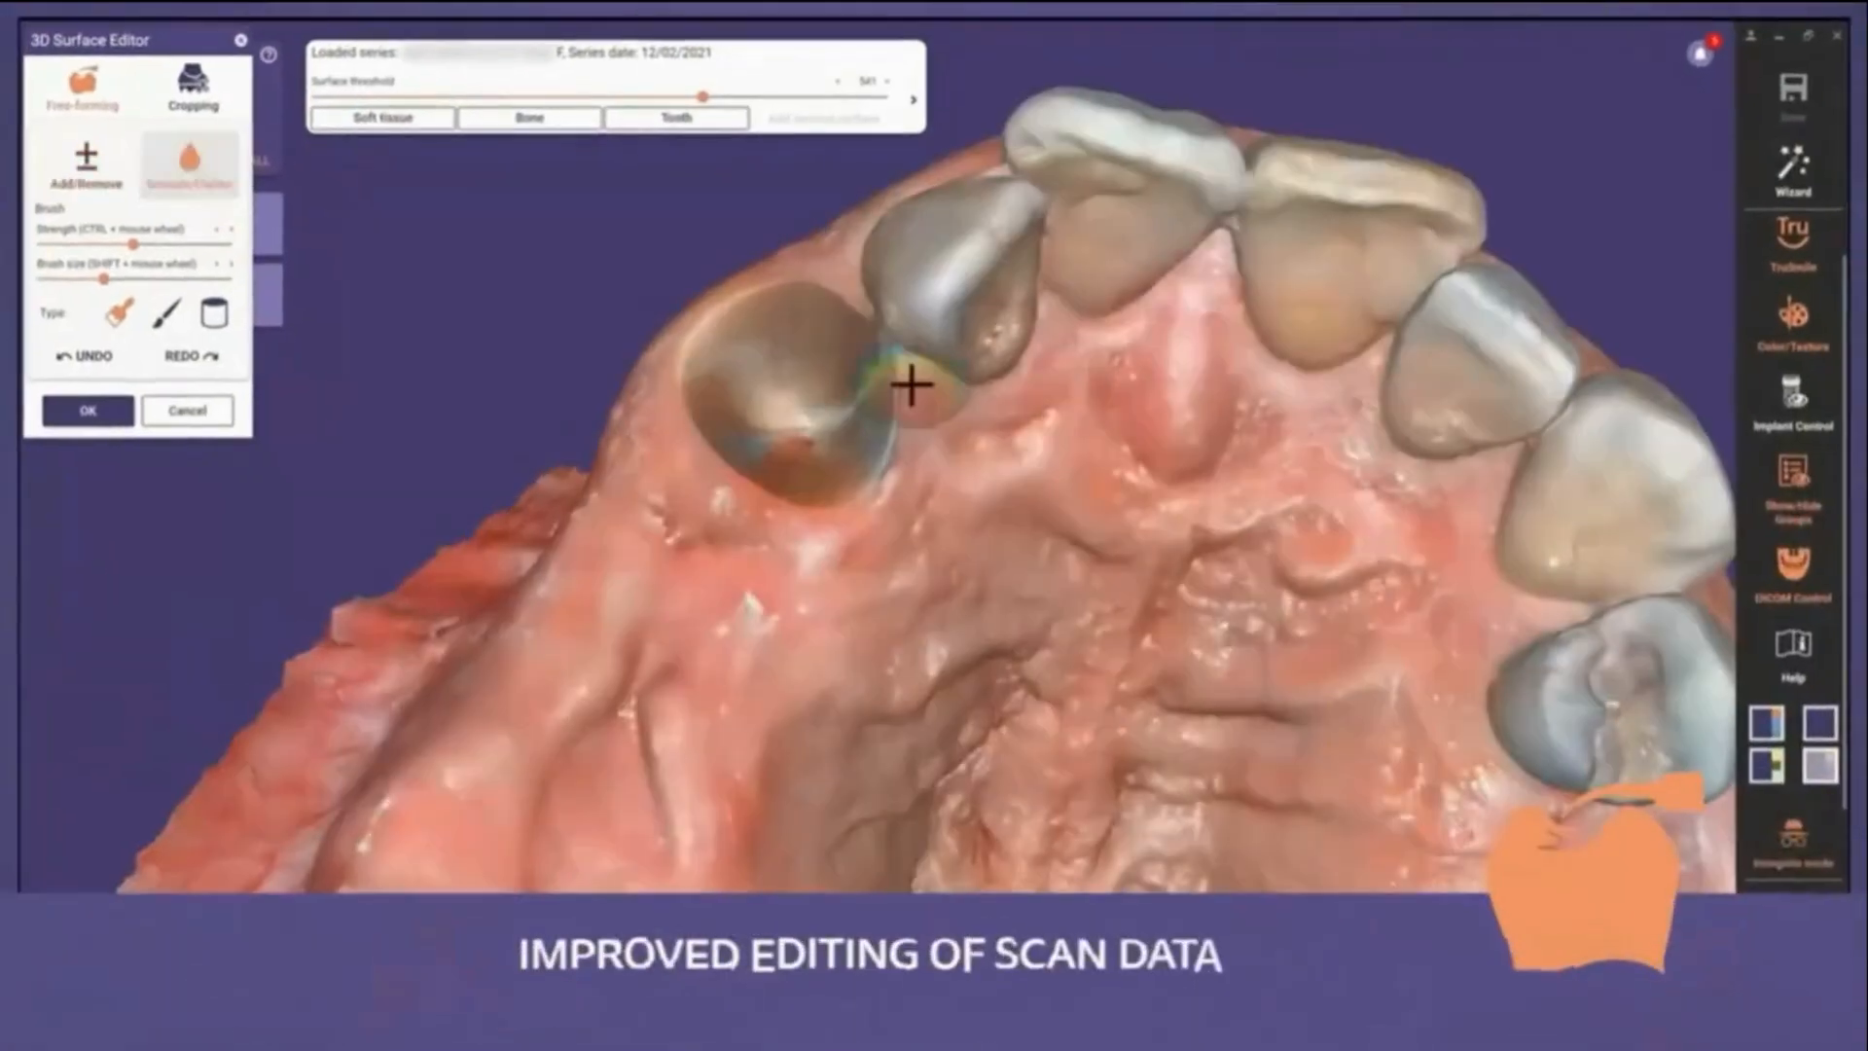
scroll(911, 384, "up", 3)
mouse_move(629, 342)
left_mouse_down()
mouse_move(589, 388)
mouse_move(759, 471)
left_mouse_up()
scroll(759, 471, "down", 6)
mouse_move(759, 471)
right_mouse_down()
mouse_move(790, 518)
mouse_move(551, 480)
right_mouse_up()
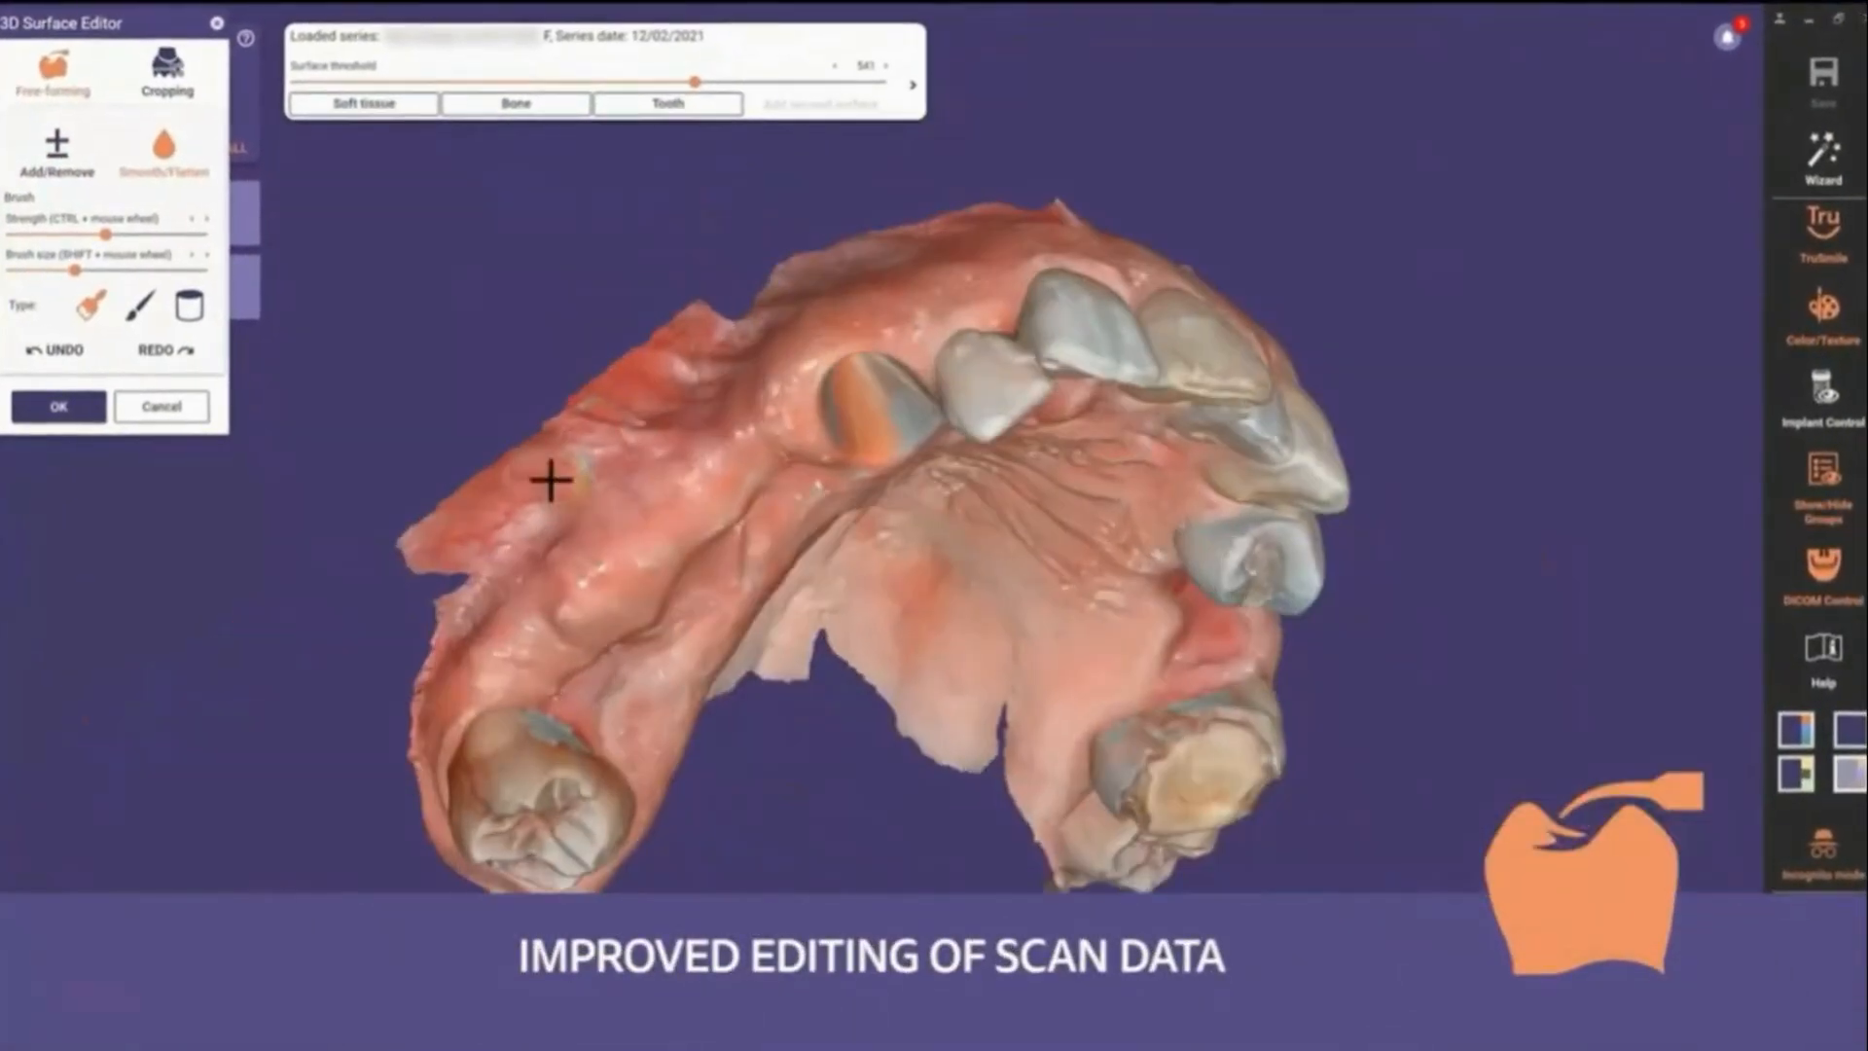
scroll(551, 479, "up", 4)
left_click(166, 85)
mouse_move(807, 174)
left_mouse_down()
mouse_move(747, 306)
mouse_move(460, 561)
mouse_move(243, 546)
mouse_move(692, 175)
mouse_move(692, 275)
left_mouse_up()
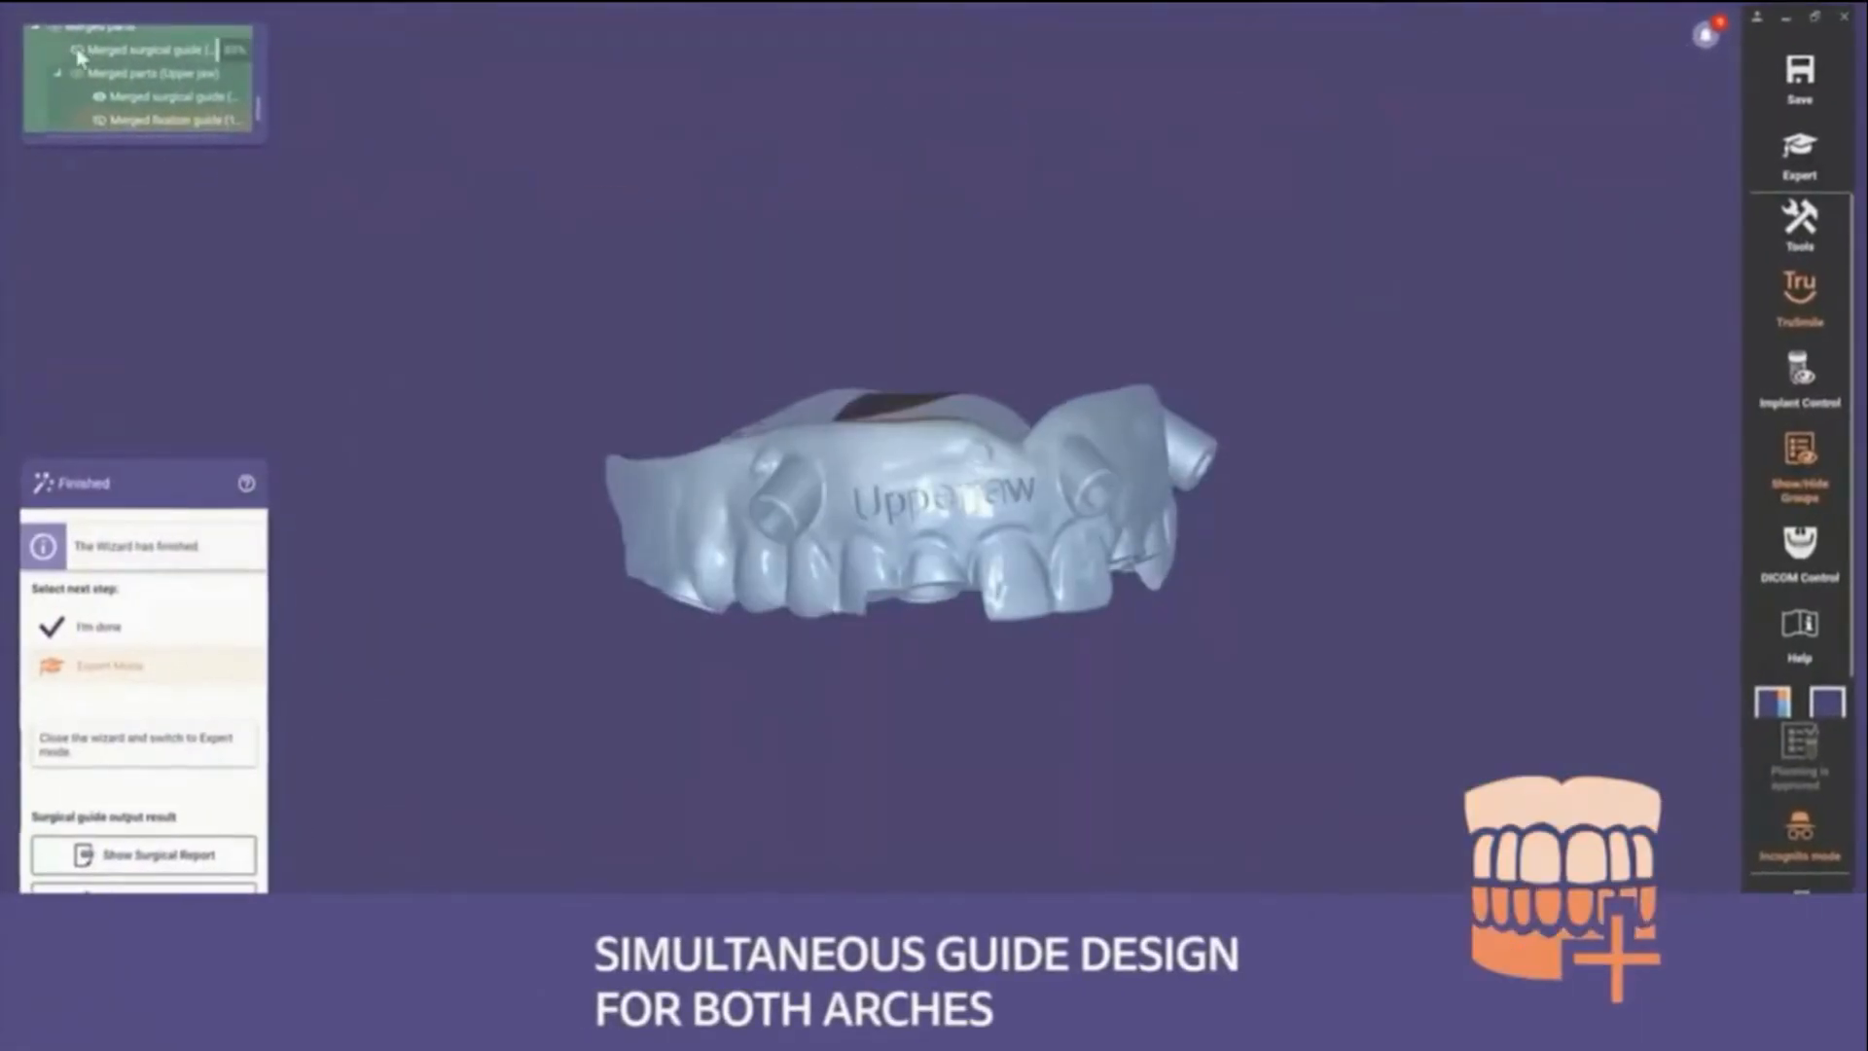
scroll(853, 634, "up", 3)
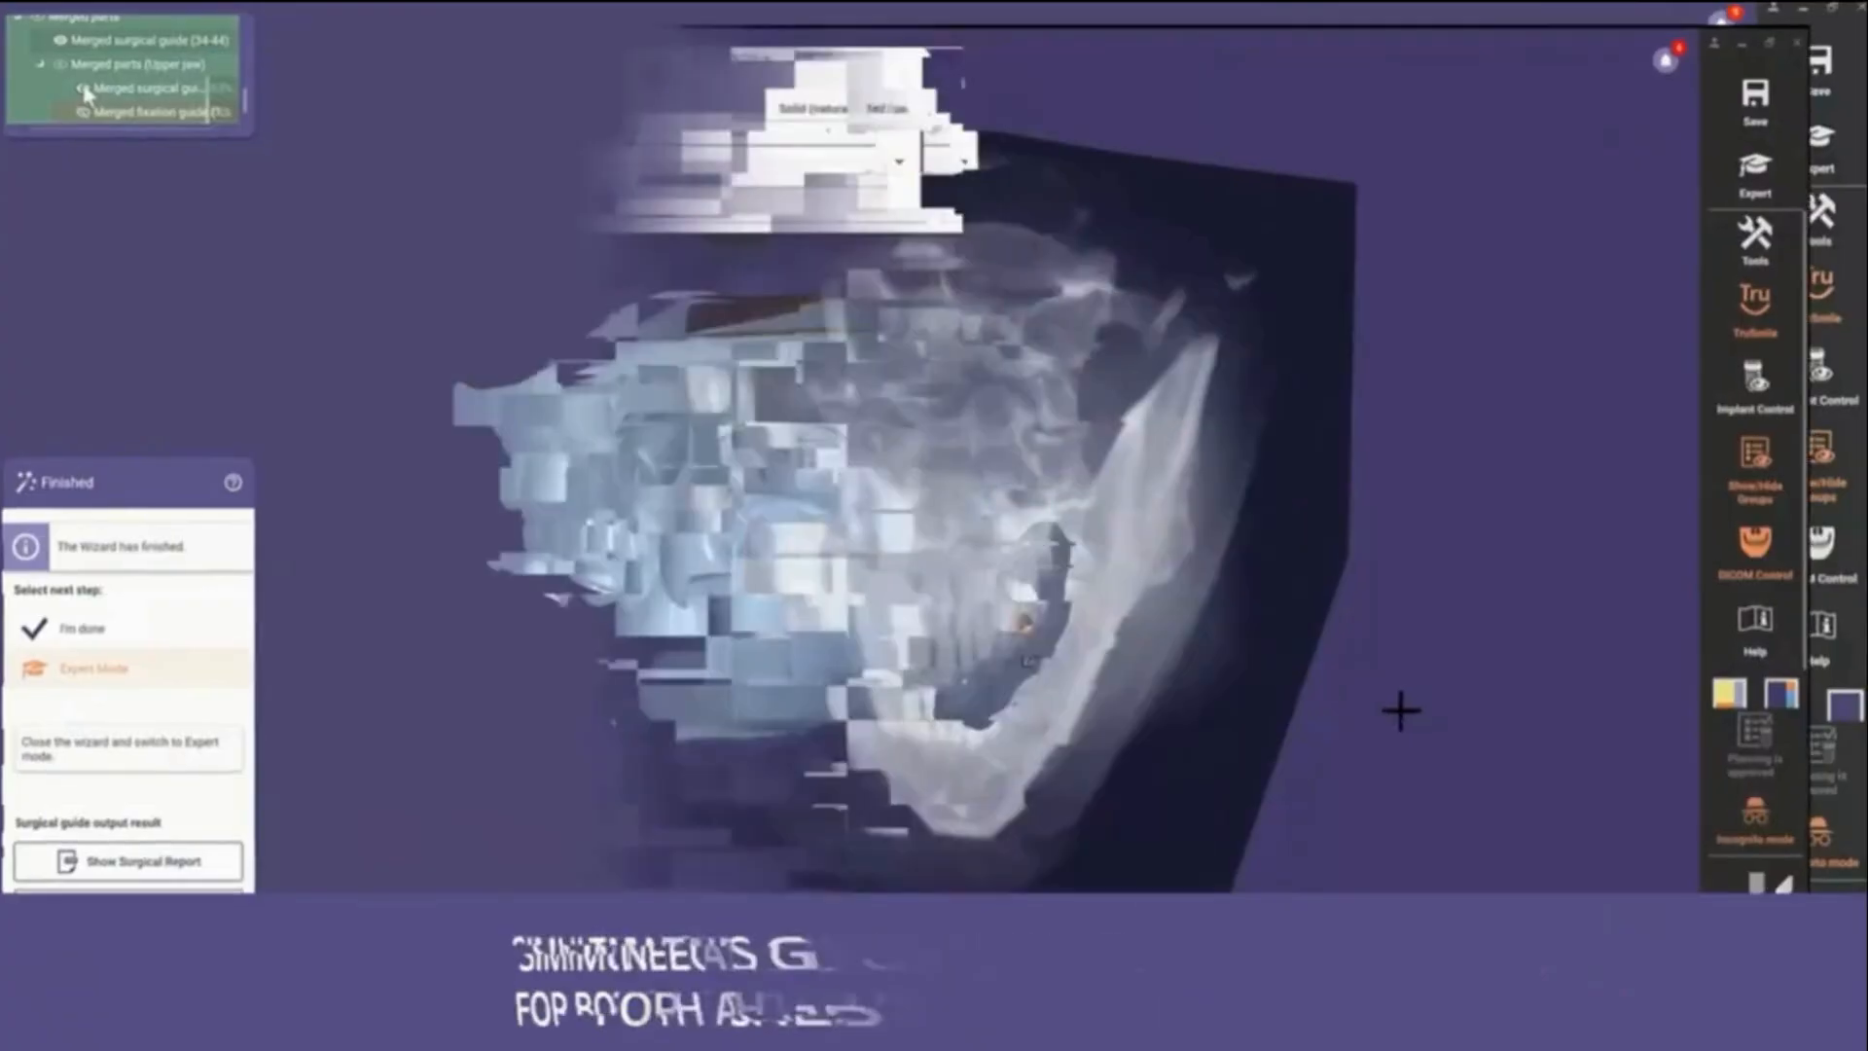
- Open the surgical report and scroll through its pages
left_click(150, 857)
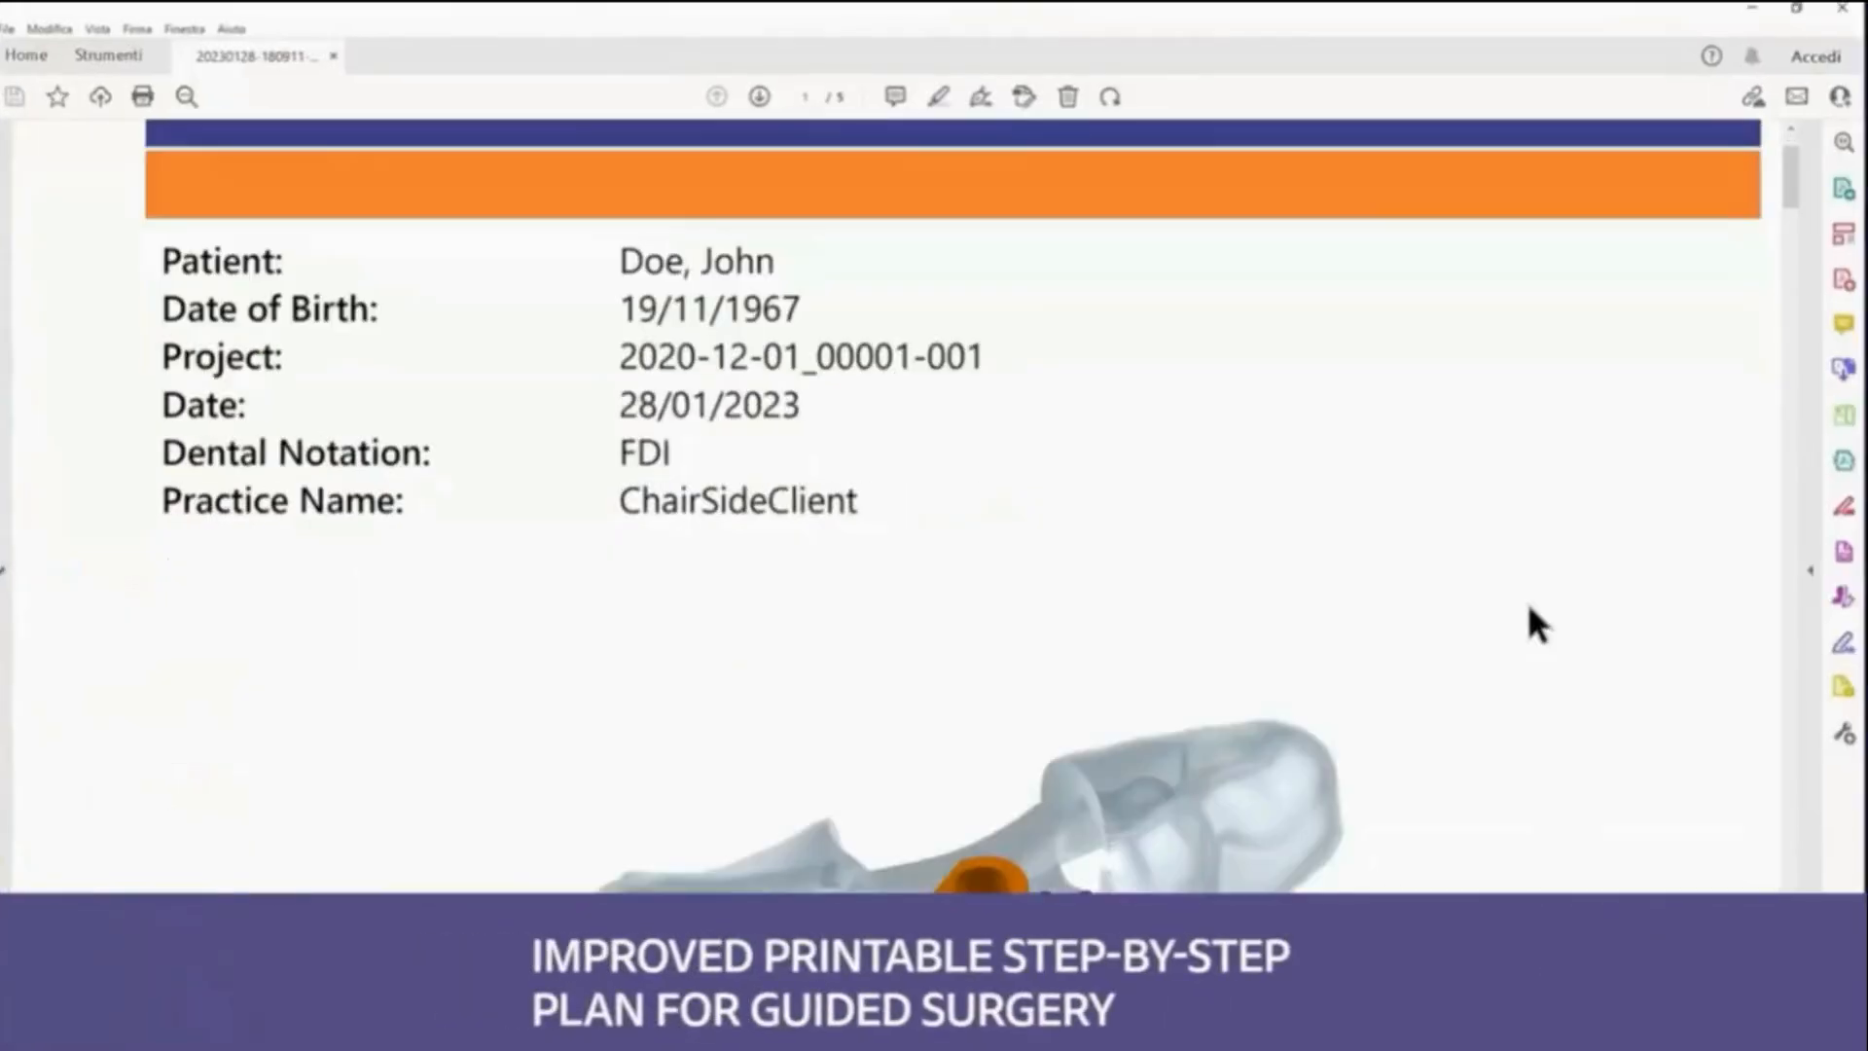
scroll(1586, 574, "down", 10)
left_click_drag(1791, 263, 1800, 282)
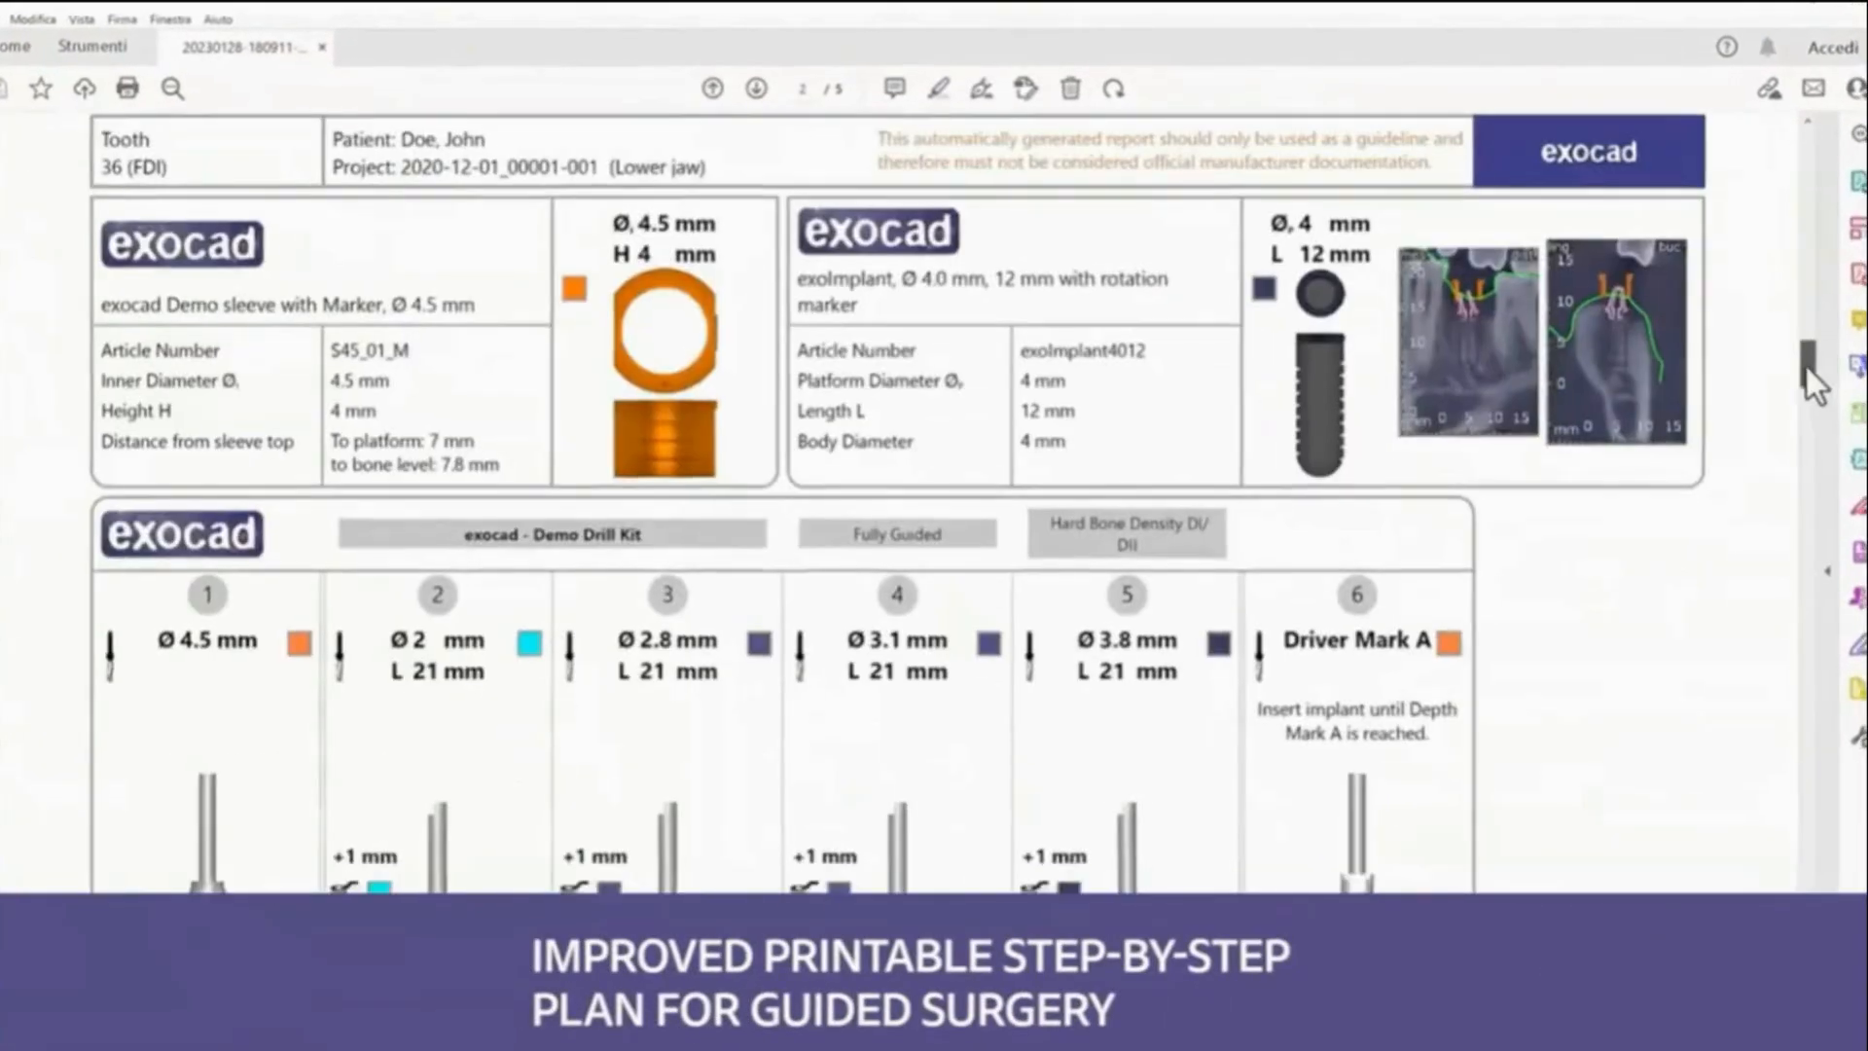
left_click_drag(1807, 368, 1794, 686)
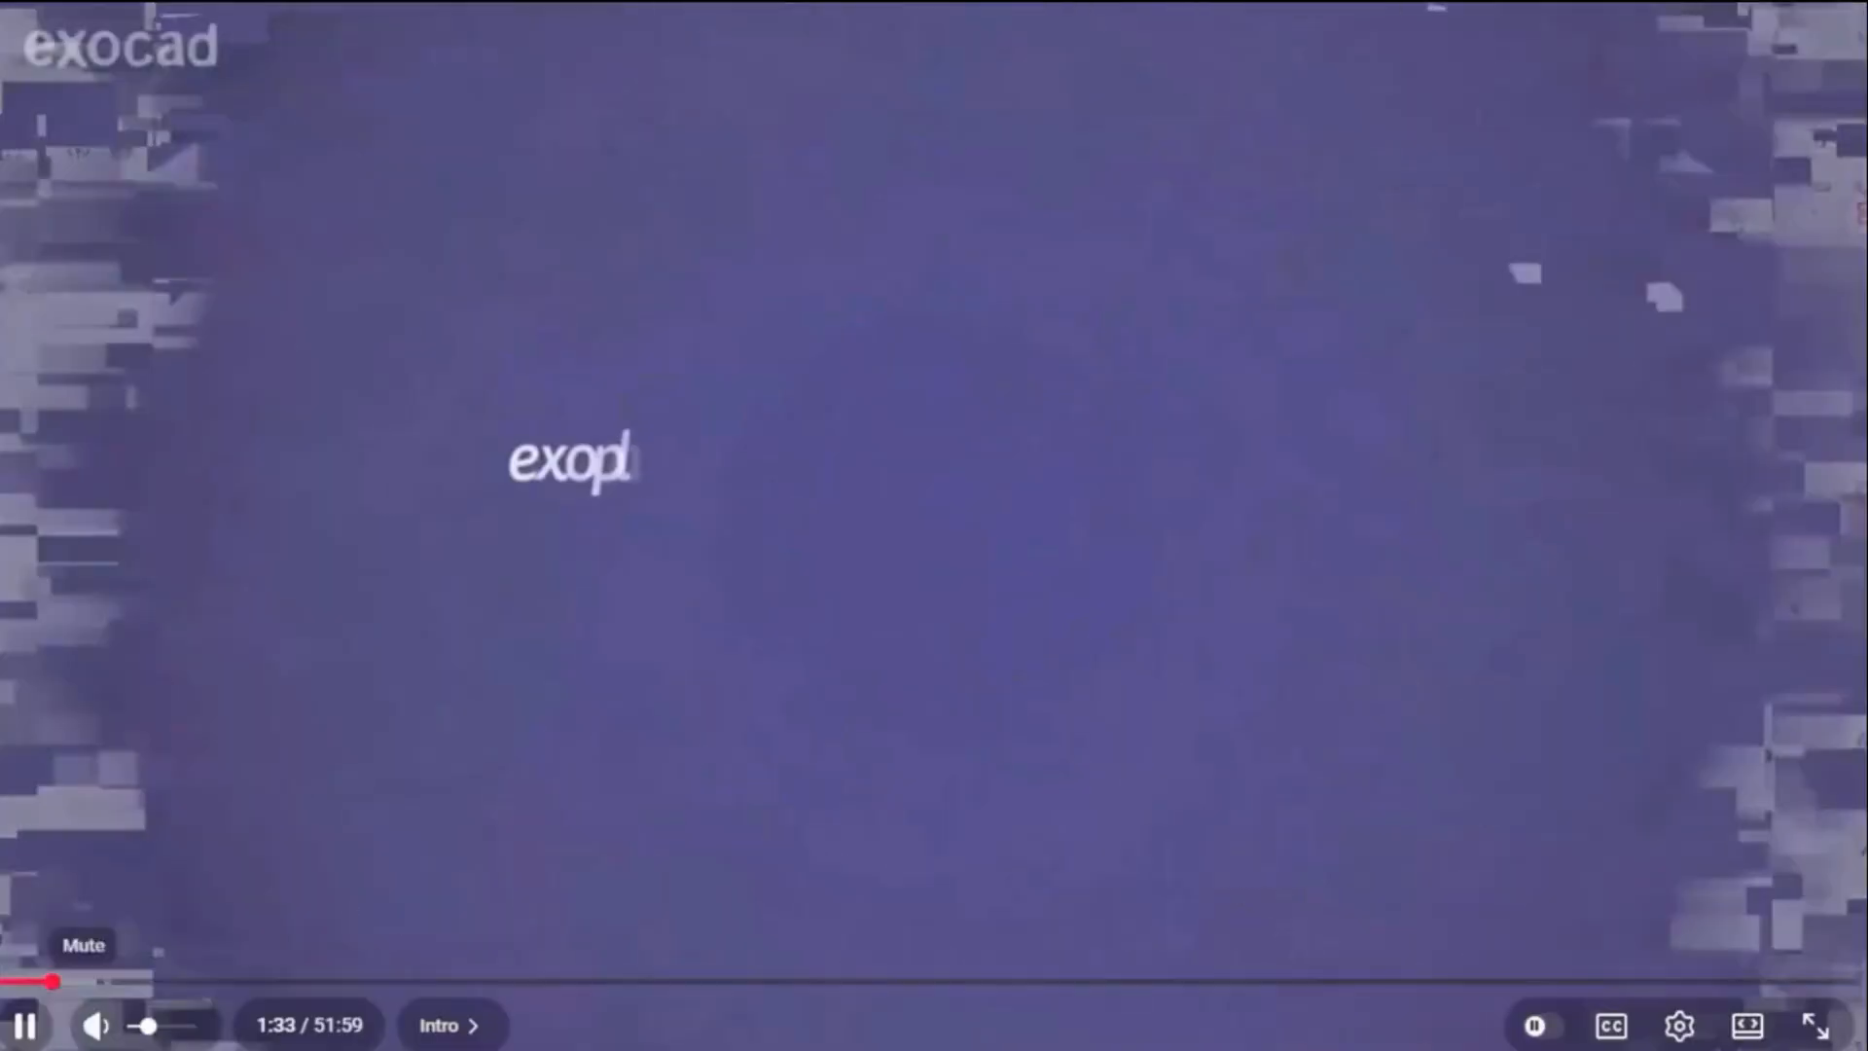
left_click(24, 1026)
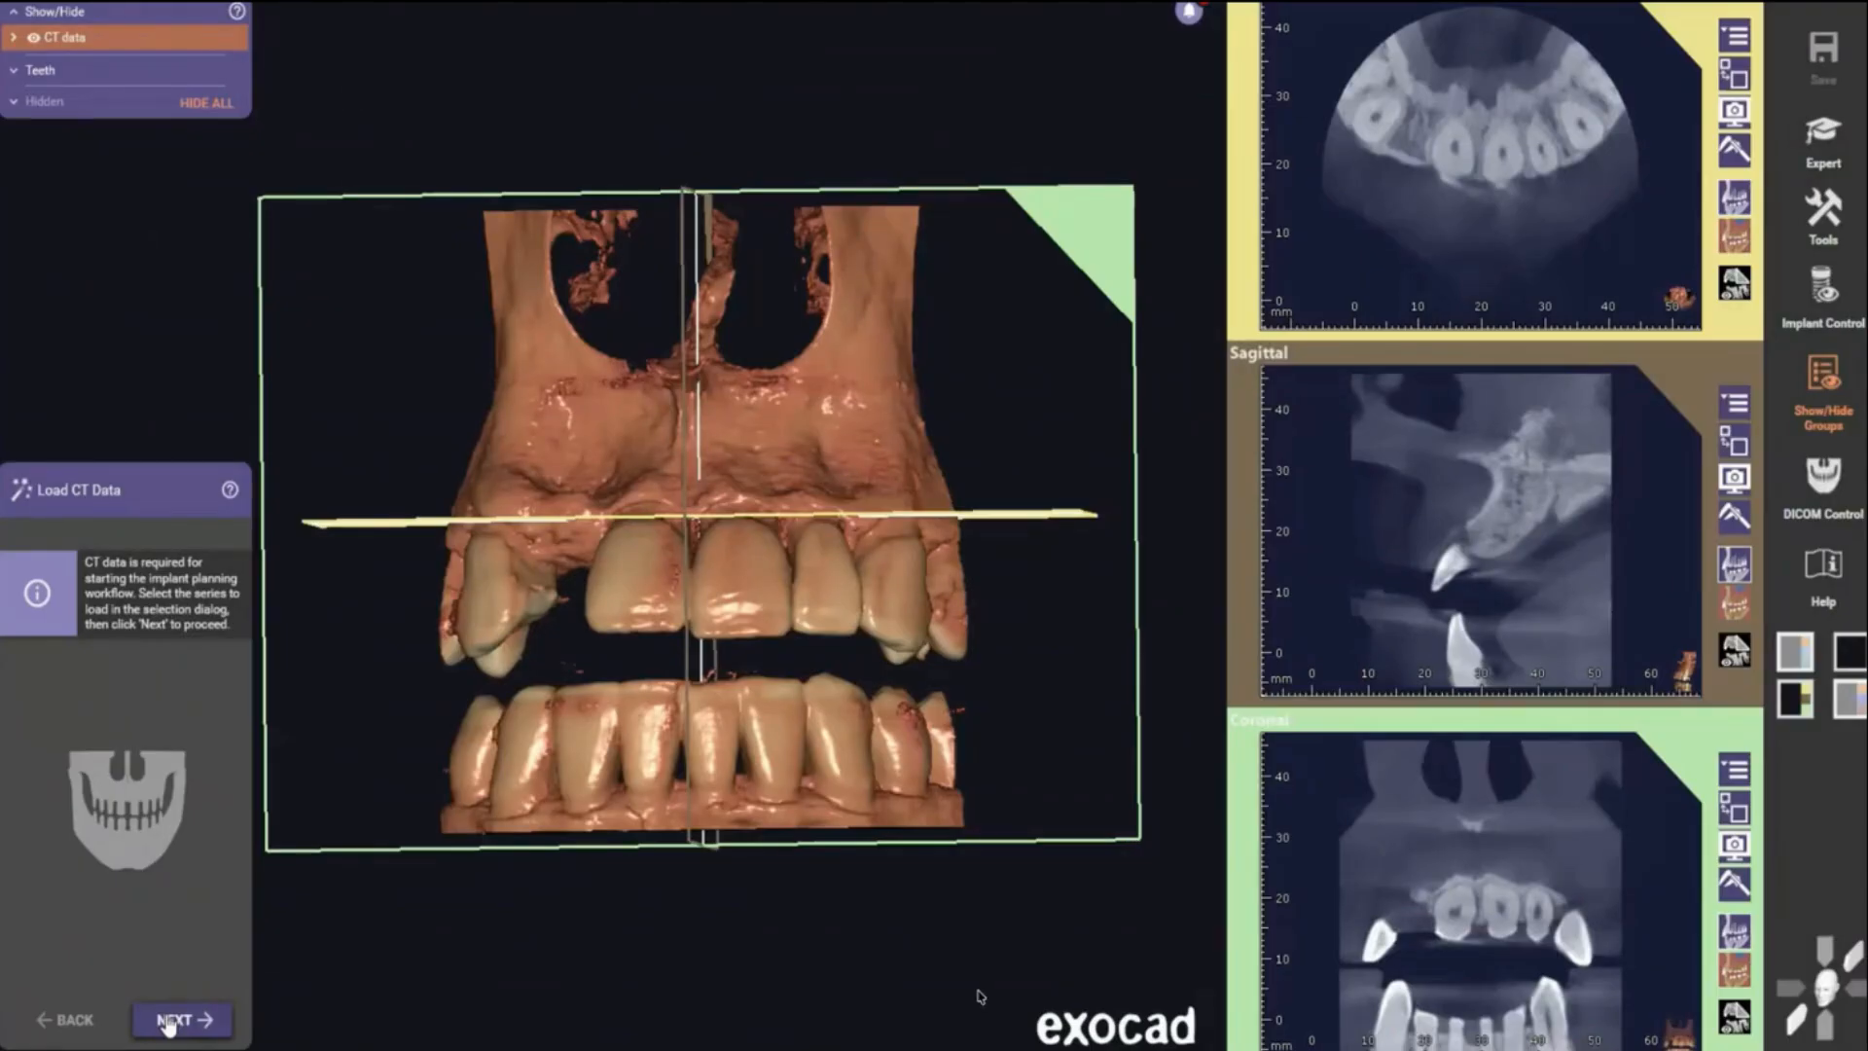
- Advance to the panoramic curve and drag its control points and boundaries to follow the upper dental arch
left_click(170, 1021)
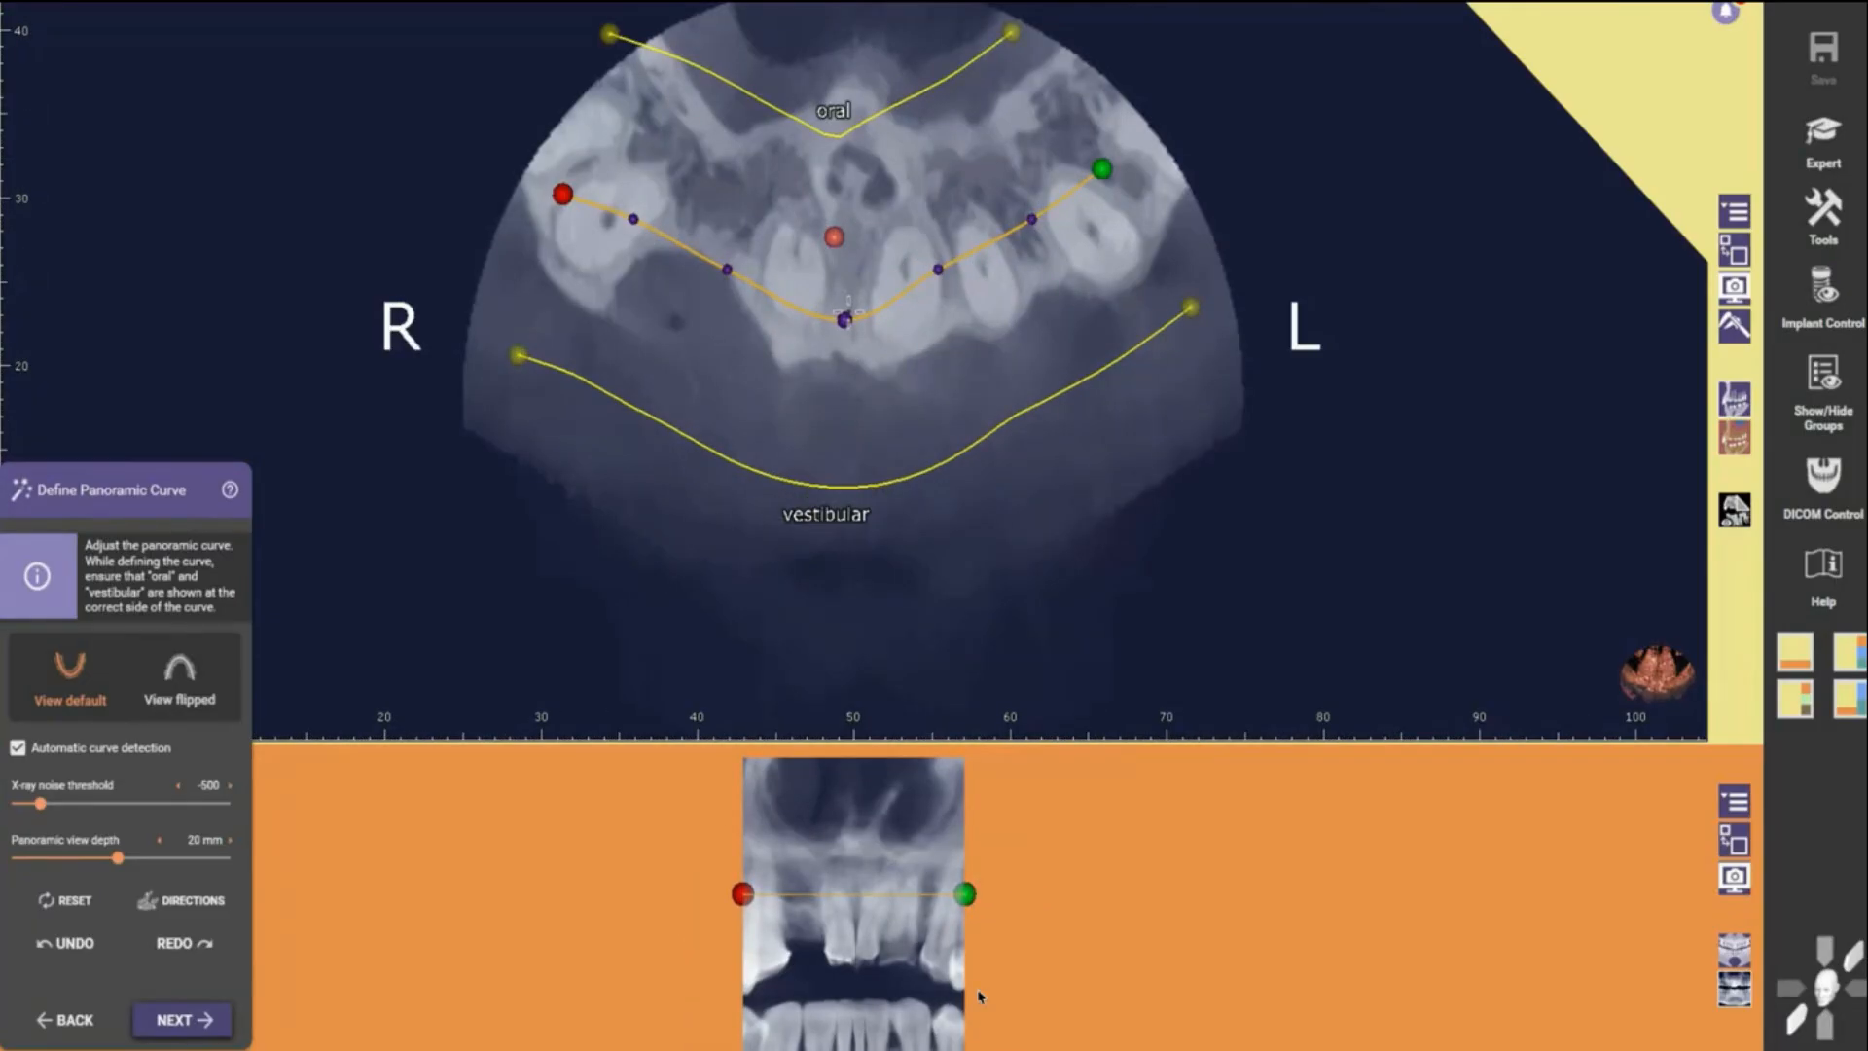
left_click_drag(844, 319, 840, 333)
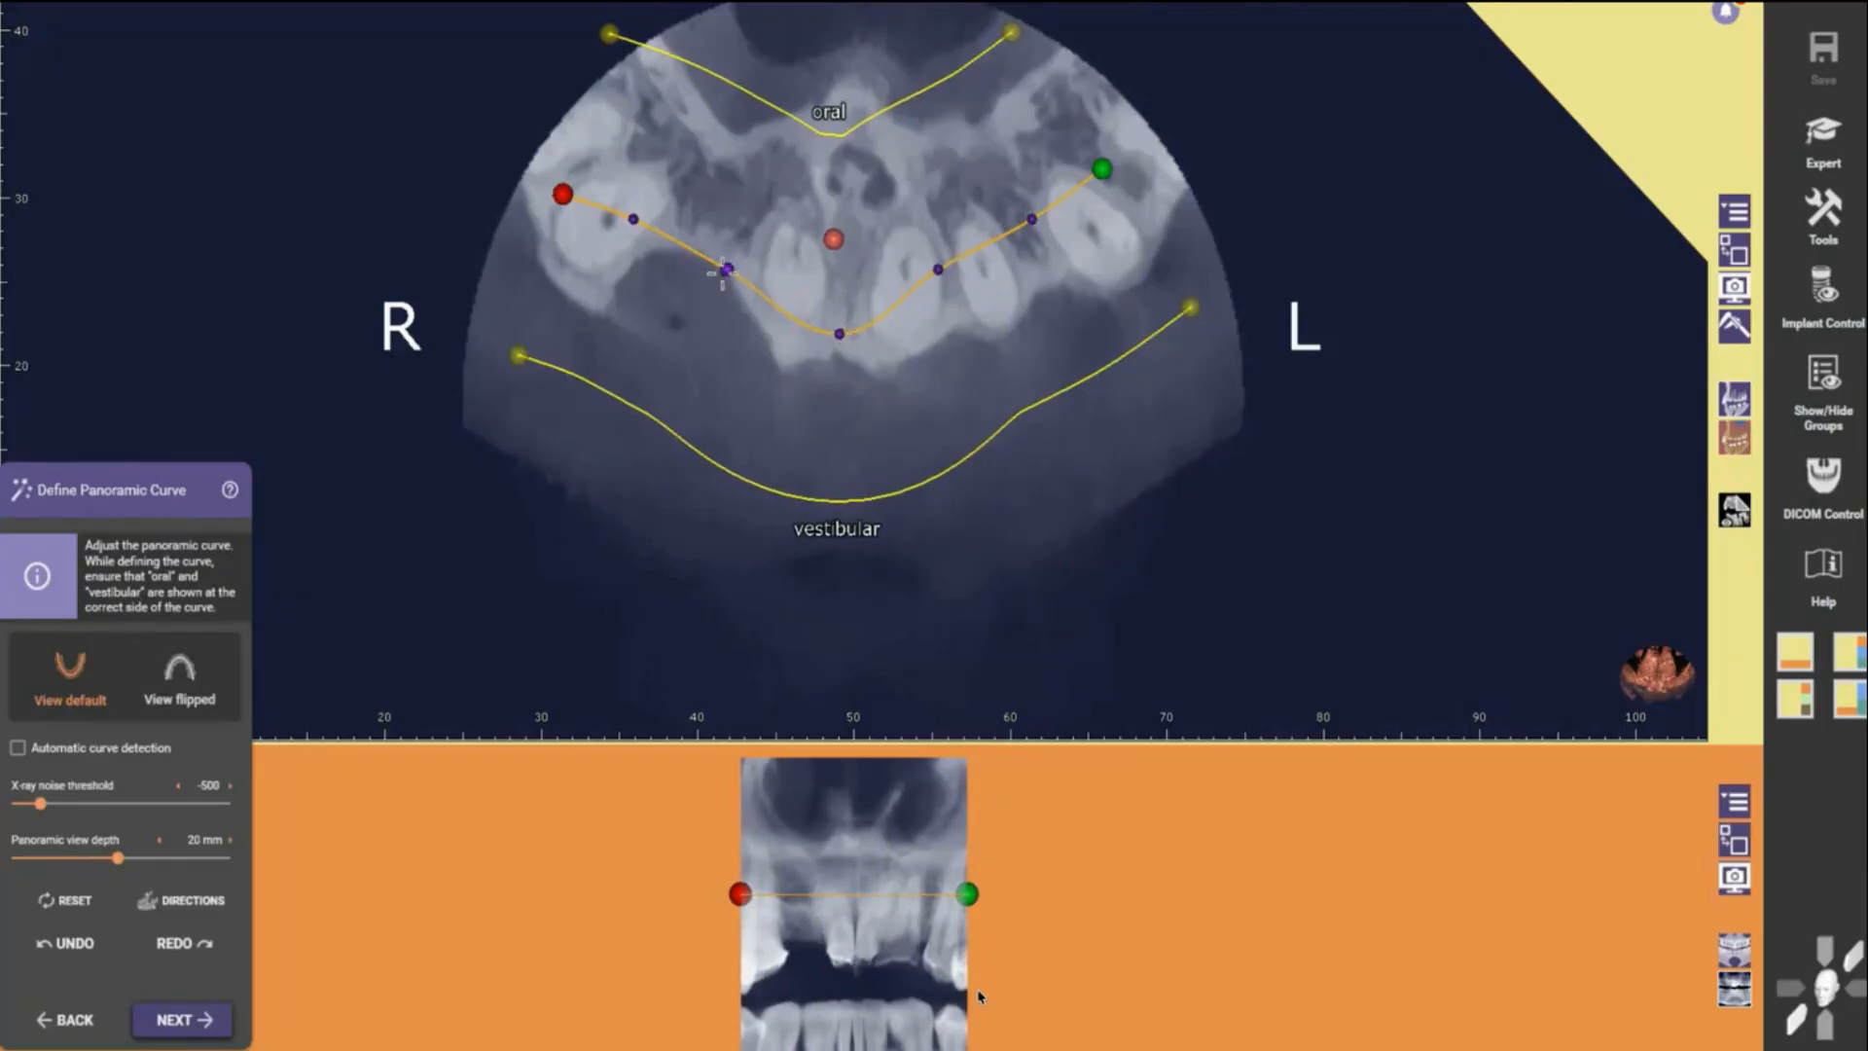
left_click_drag(726, 269, 712, 288)
left_click_drag(633, 219, 556, 132)
left_click_drag(938, 269, 960, 305)
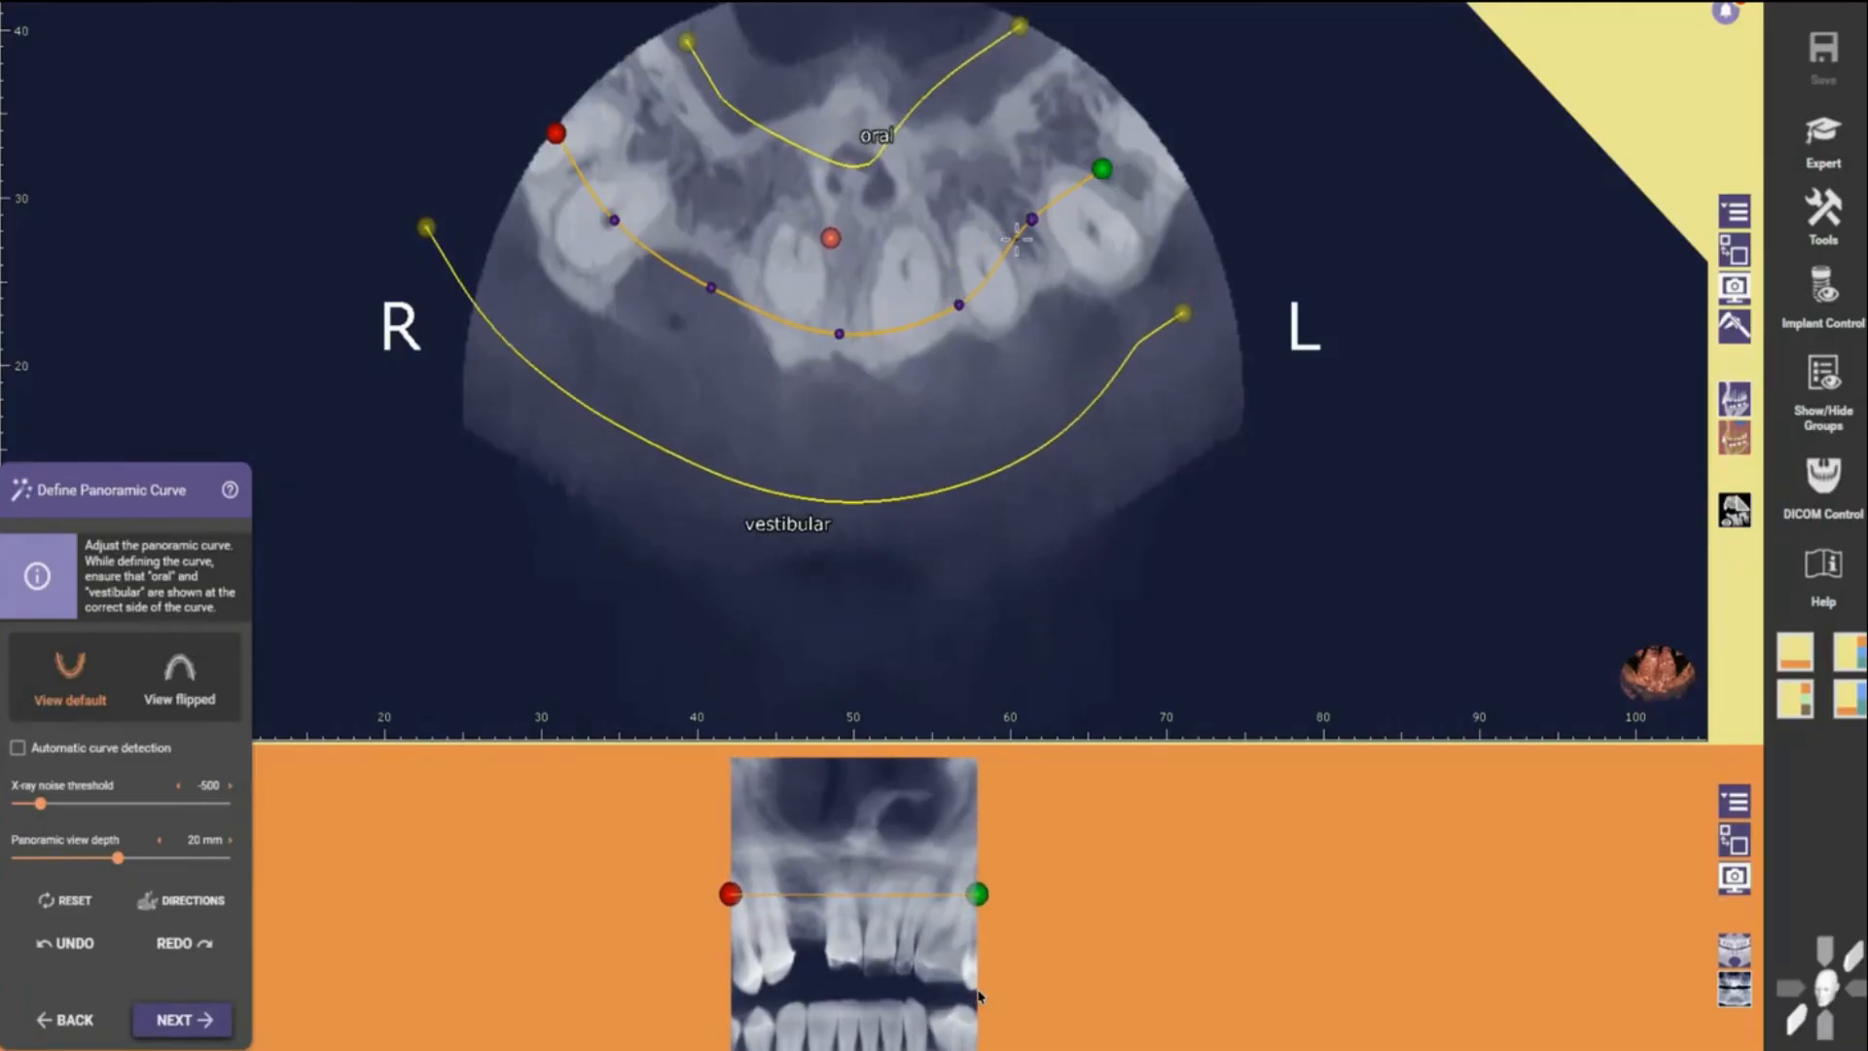
left_click_drag(1031, 218, 1095, 234)
left_click_drag(1102, 169, 1164, 156)
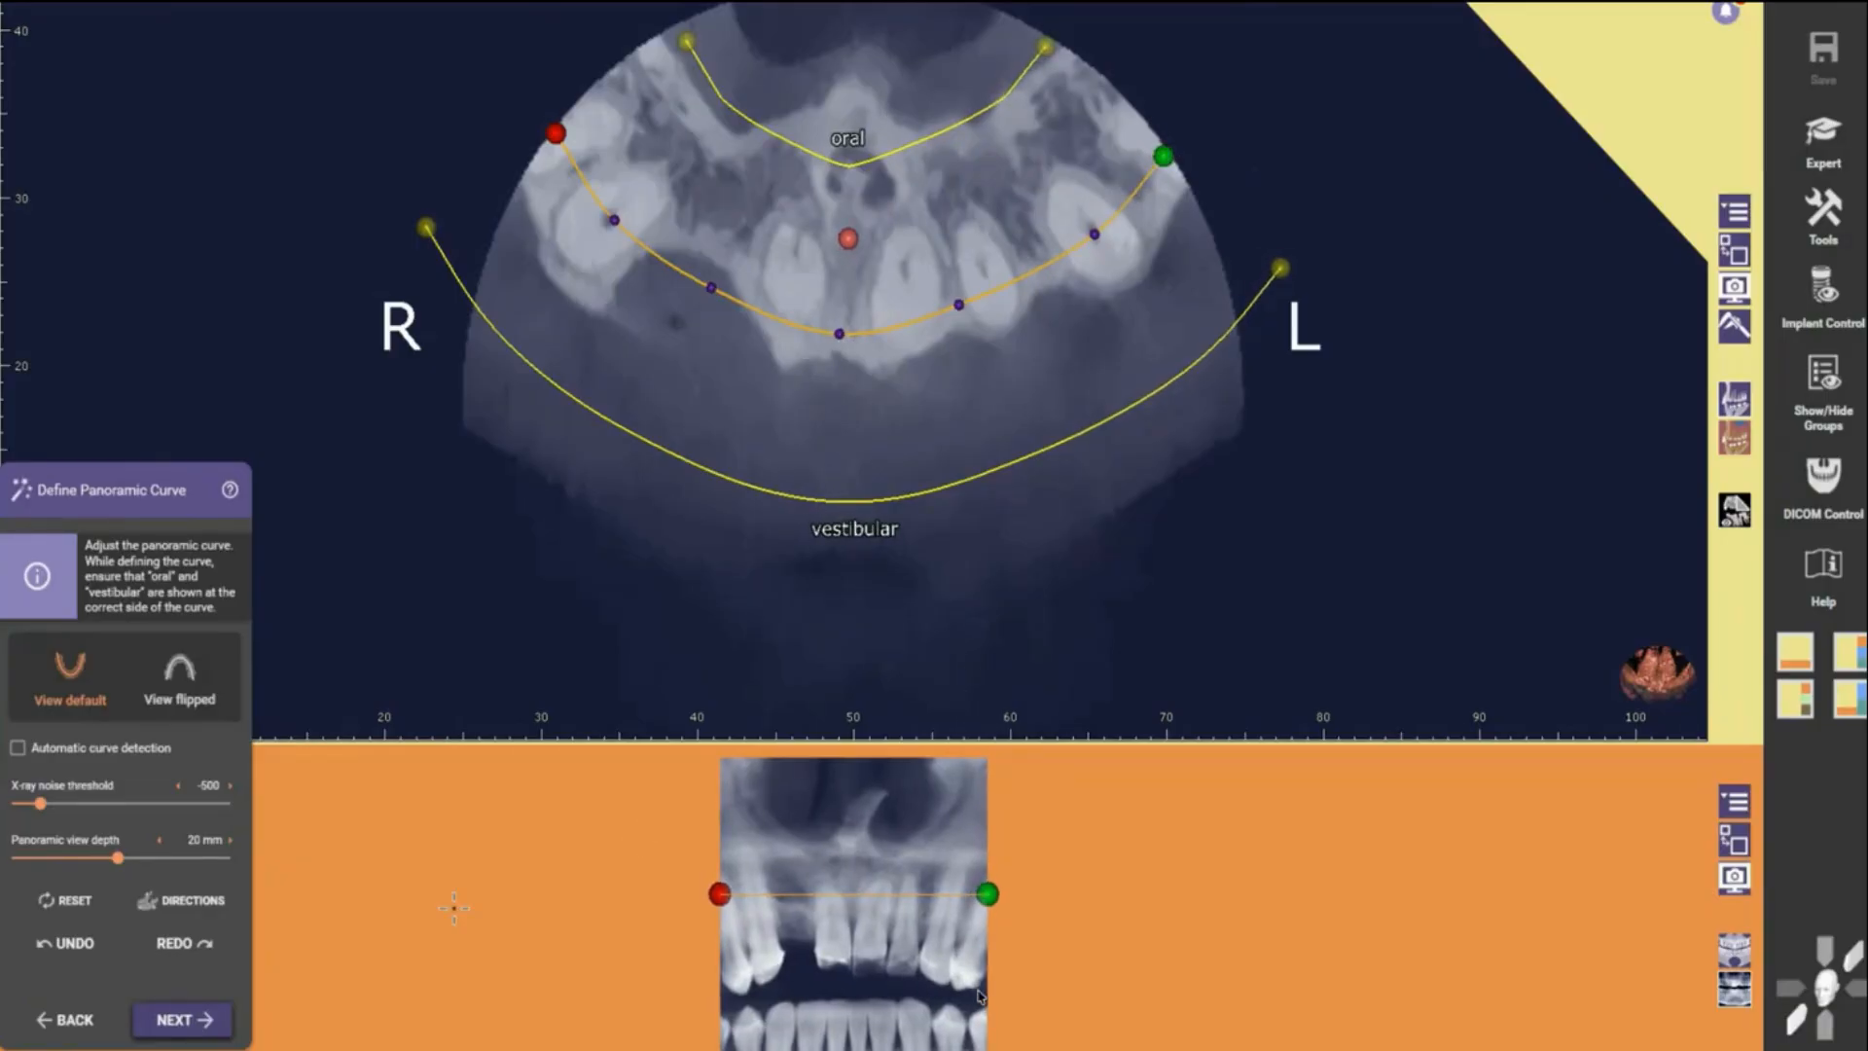
- Choose the CT-to-mesh alignment workflow and load Raw Preparation scan upper arch.stl as the upper jaw scan
left_click(171, 1021)
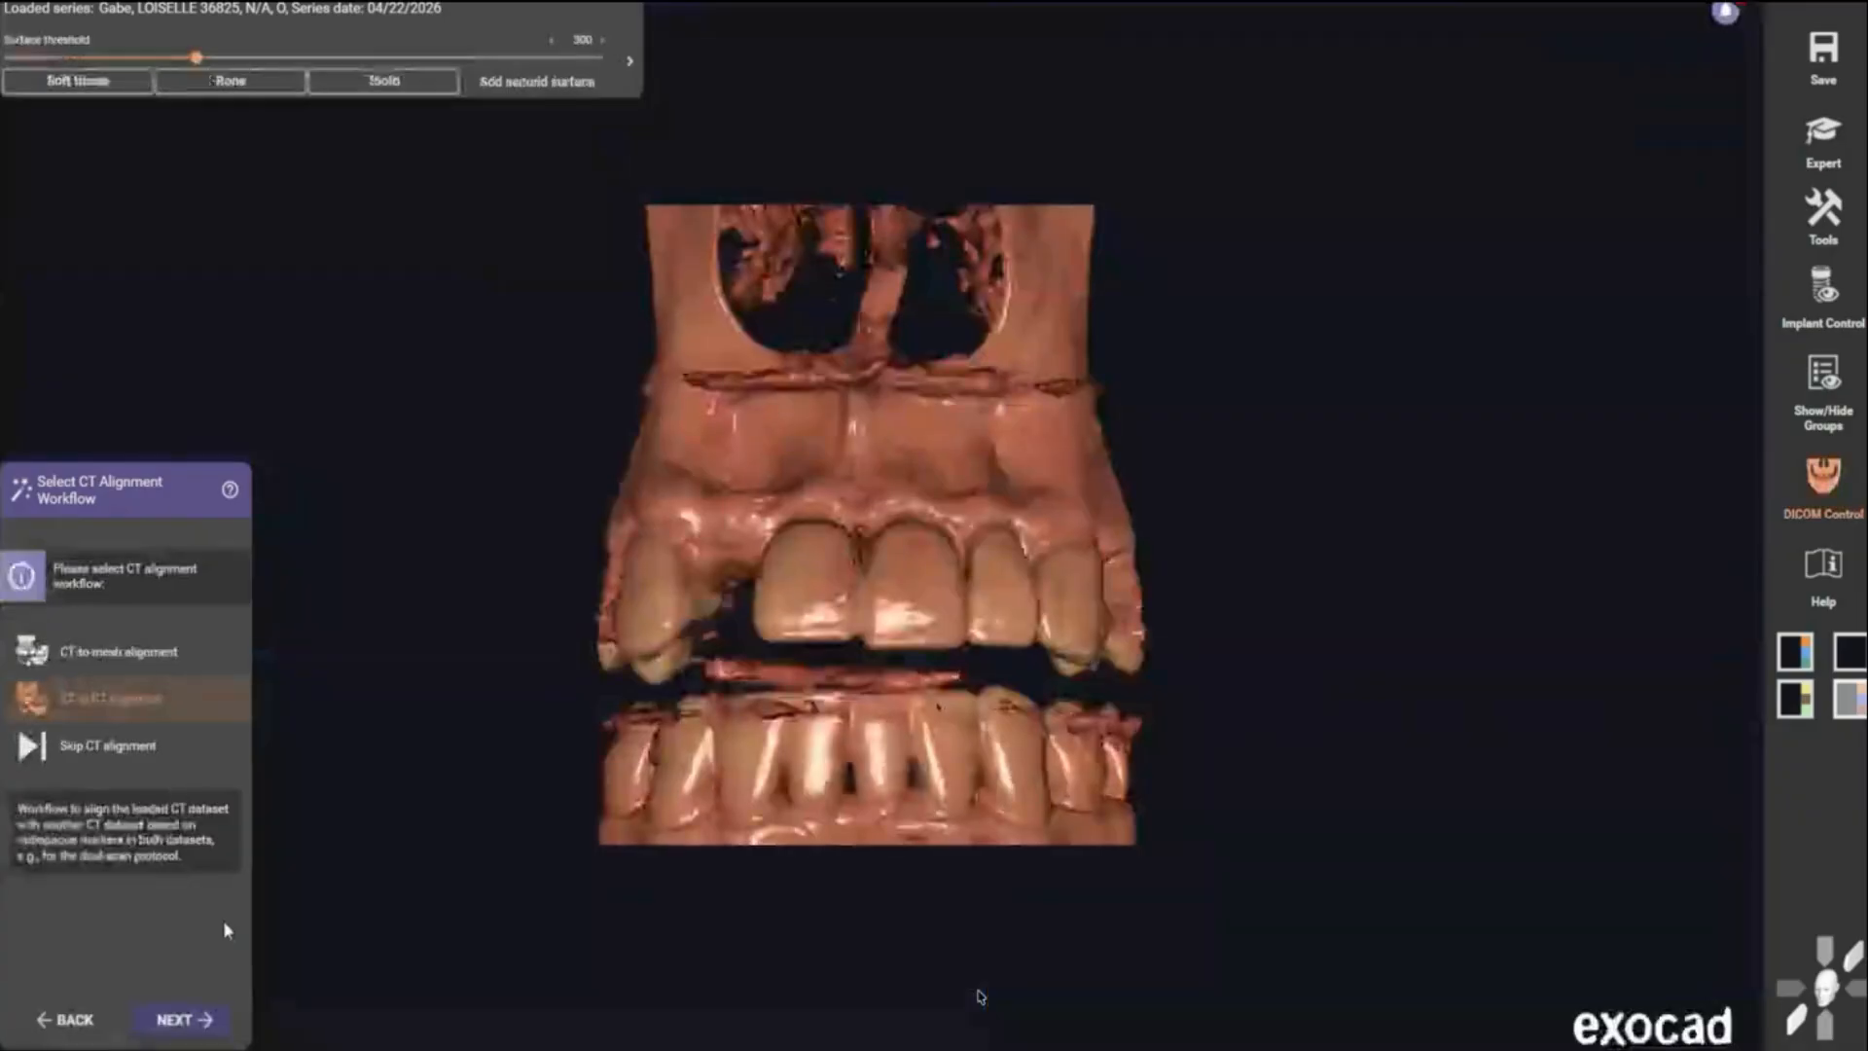
left_click(122, 655)
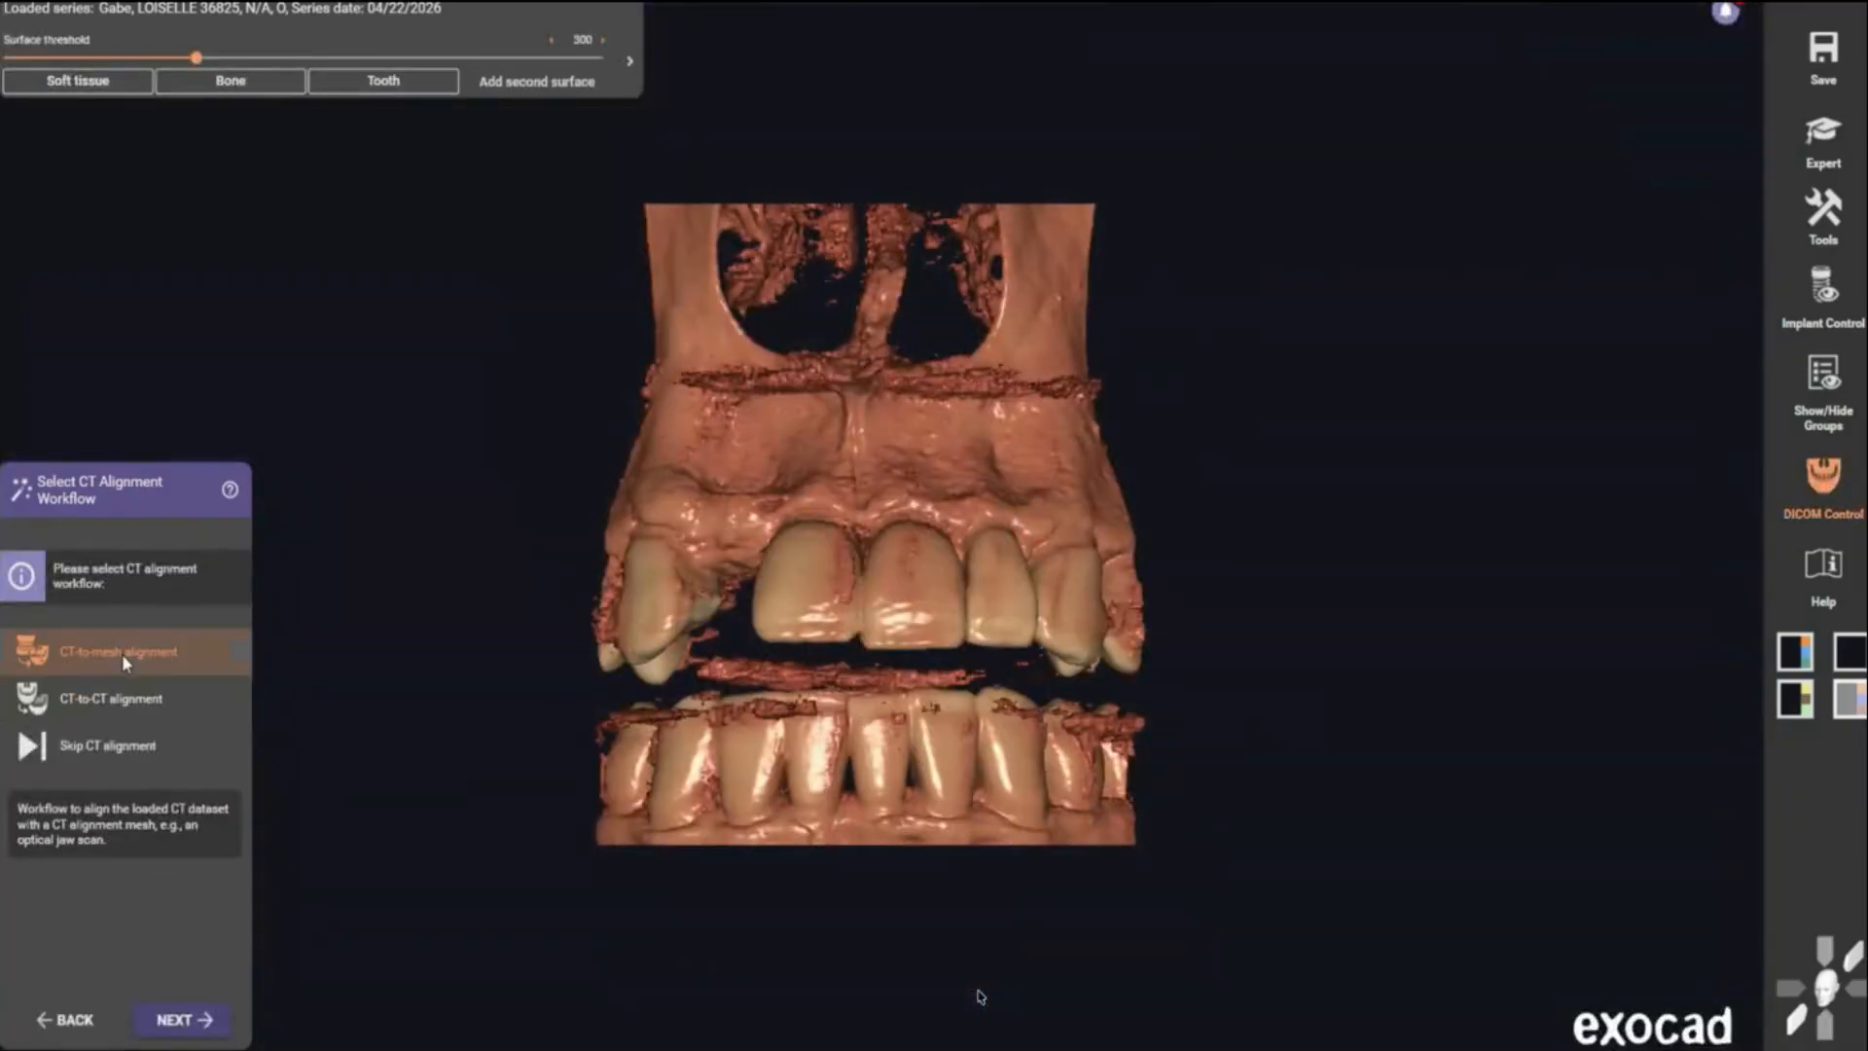
left_click(171, 1022)
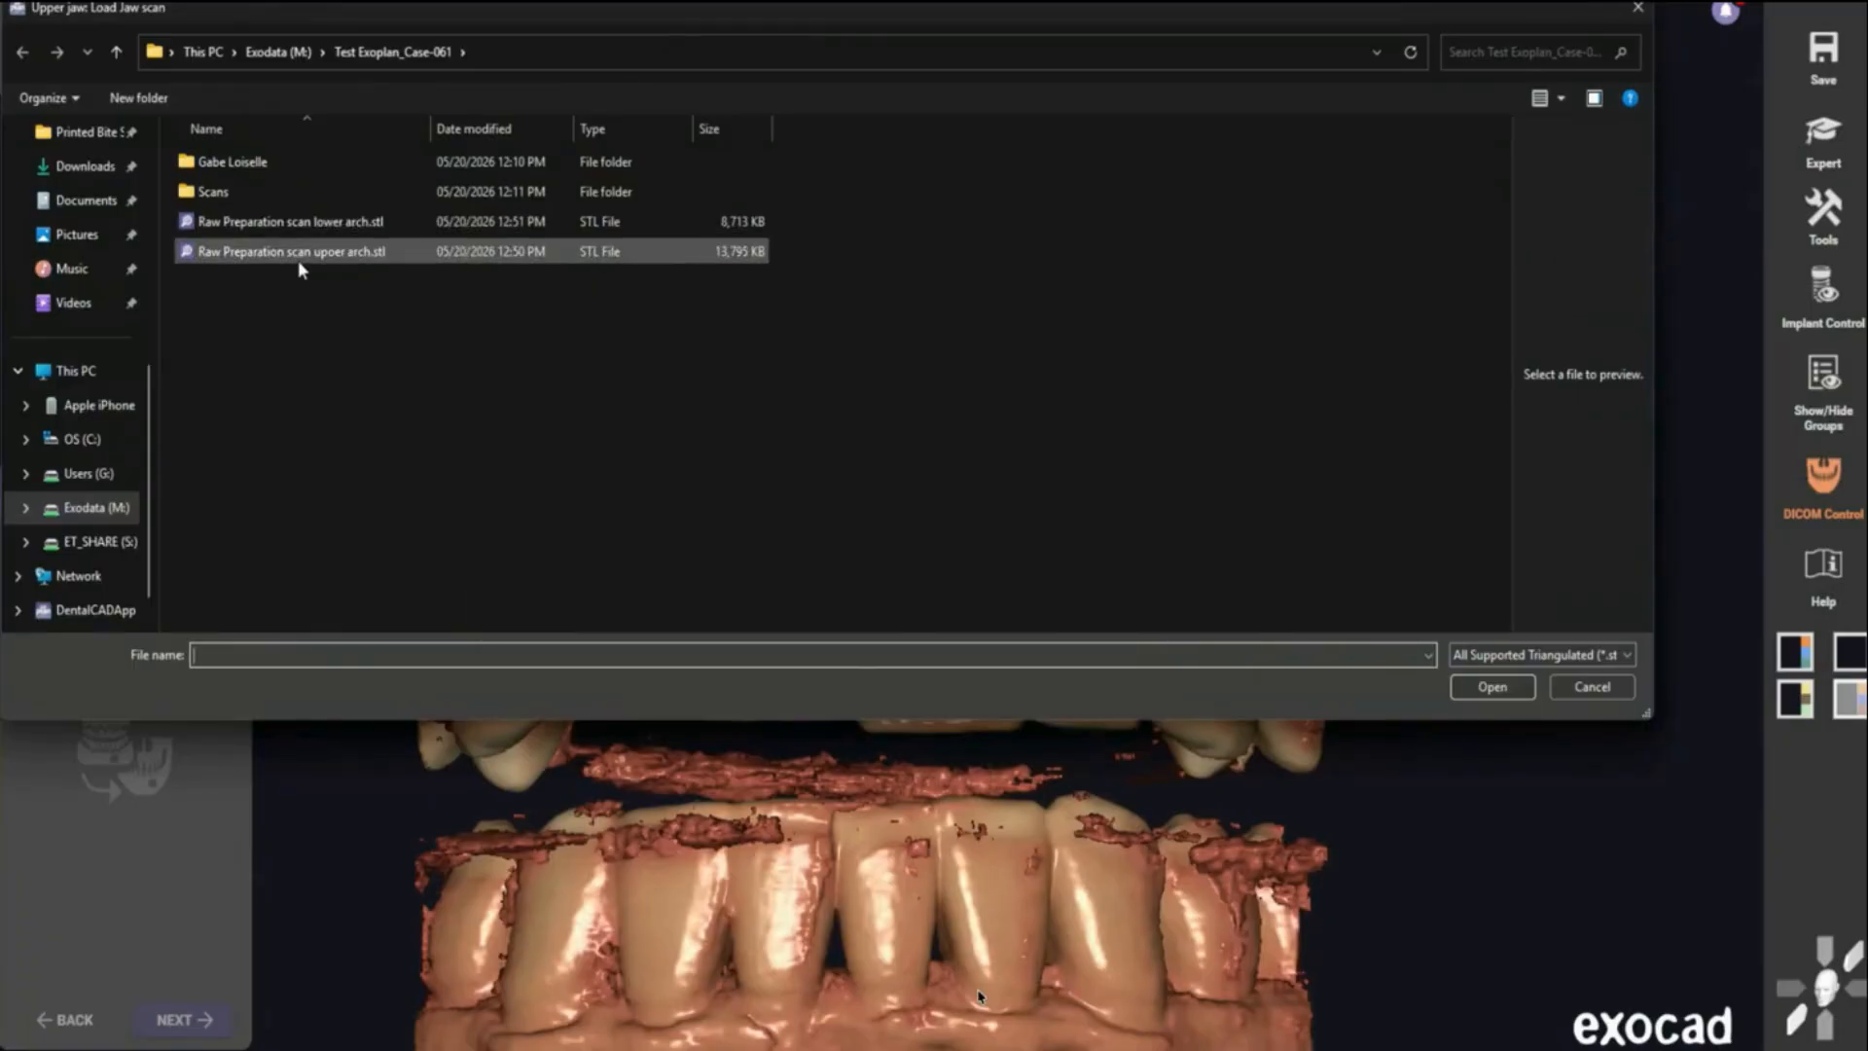
double_click(298, 255)
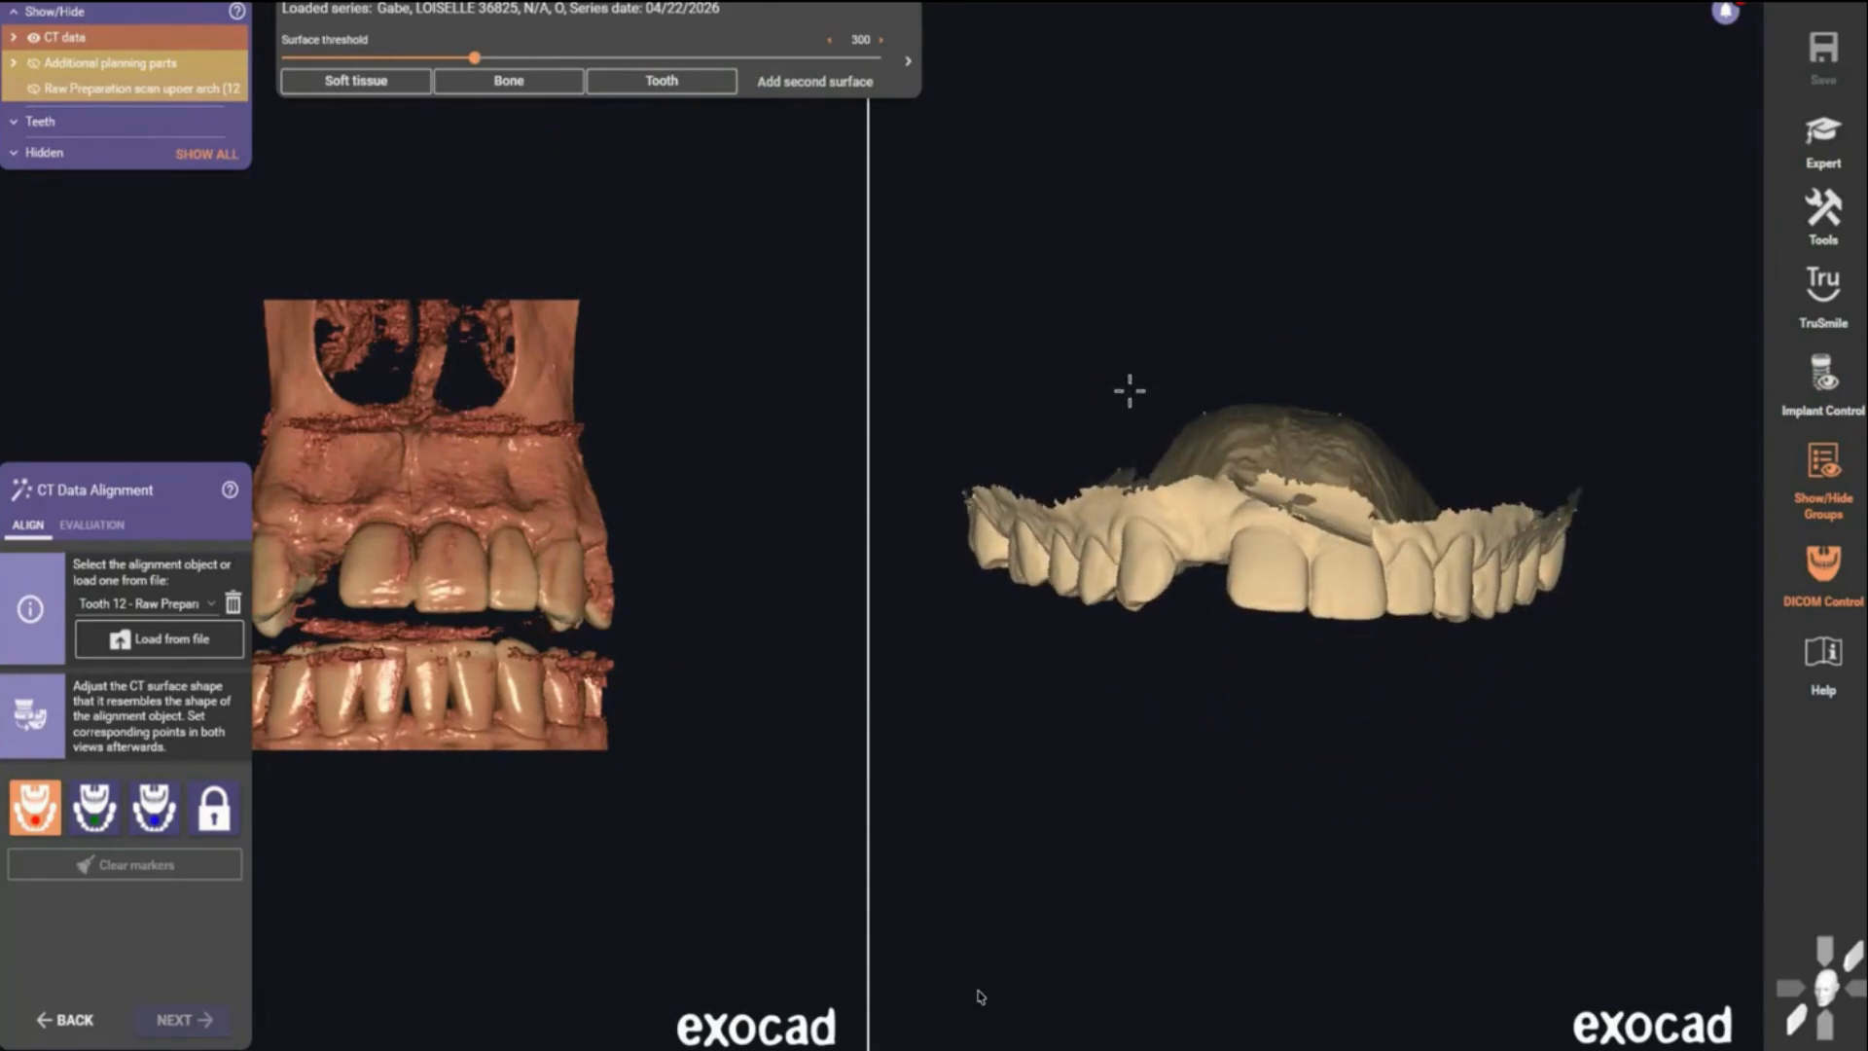
- Set three matching marker points on the jaw scan and the CT surface across the front teeth, then proceed
left_click(1274, 573)
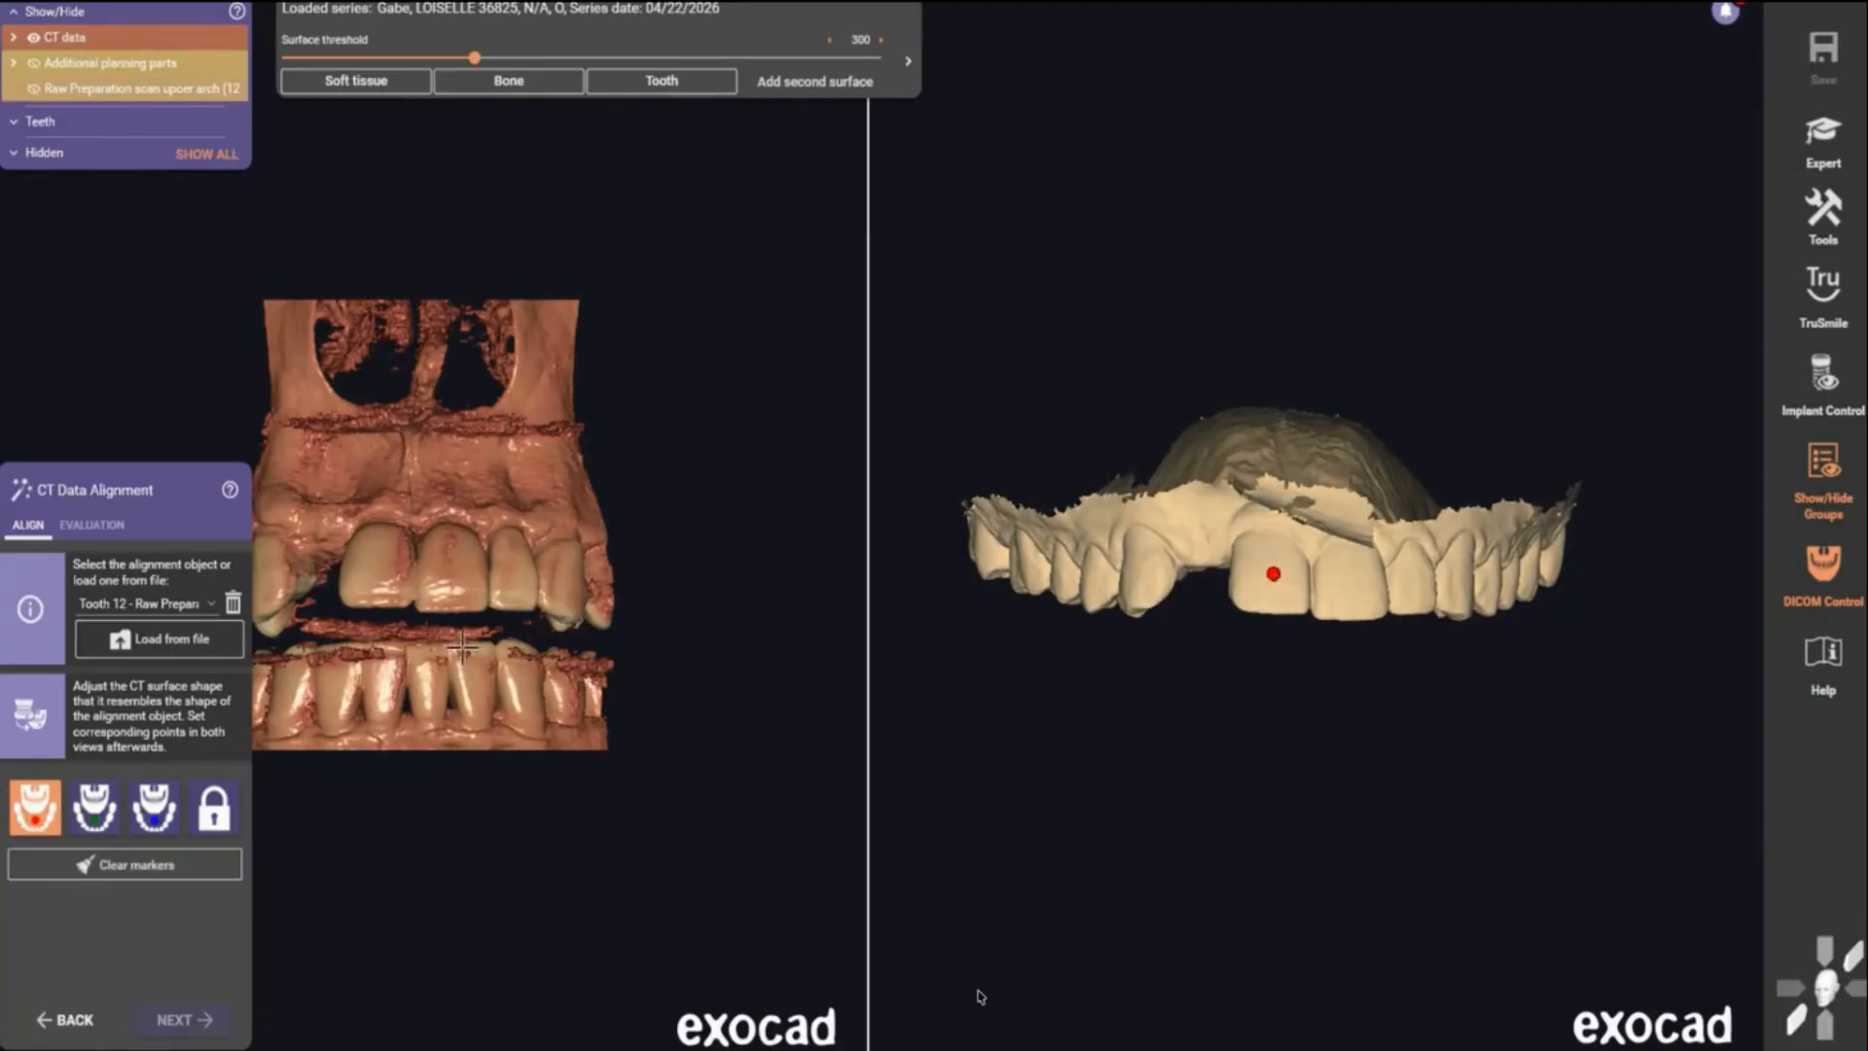
left_click(376, 571)
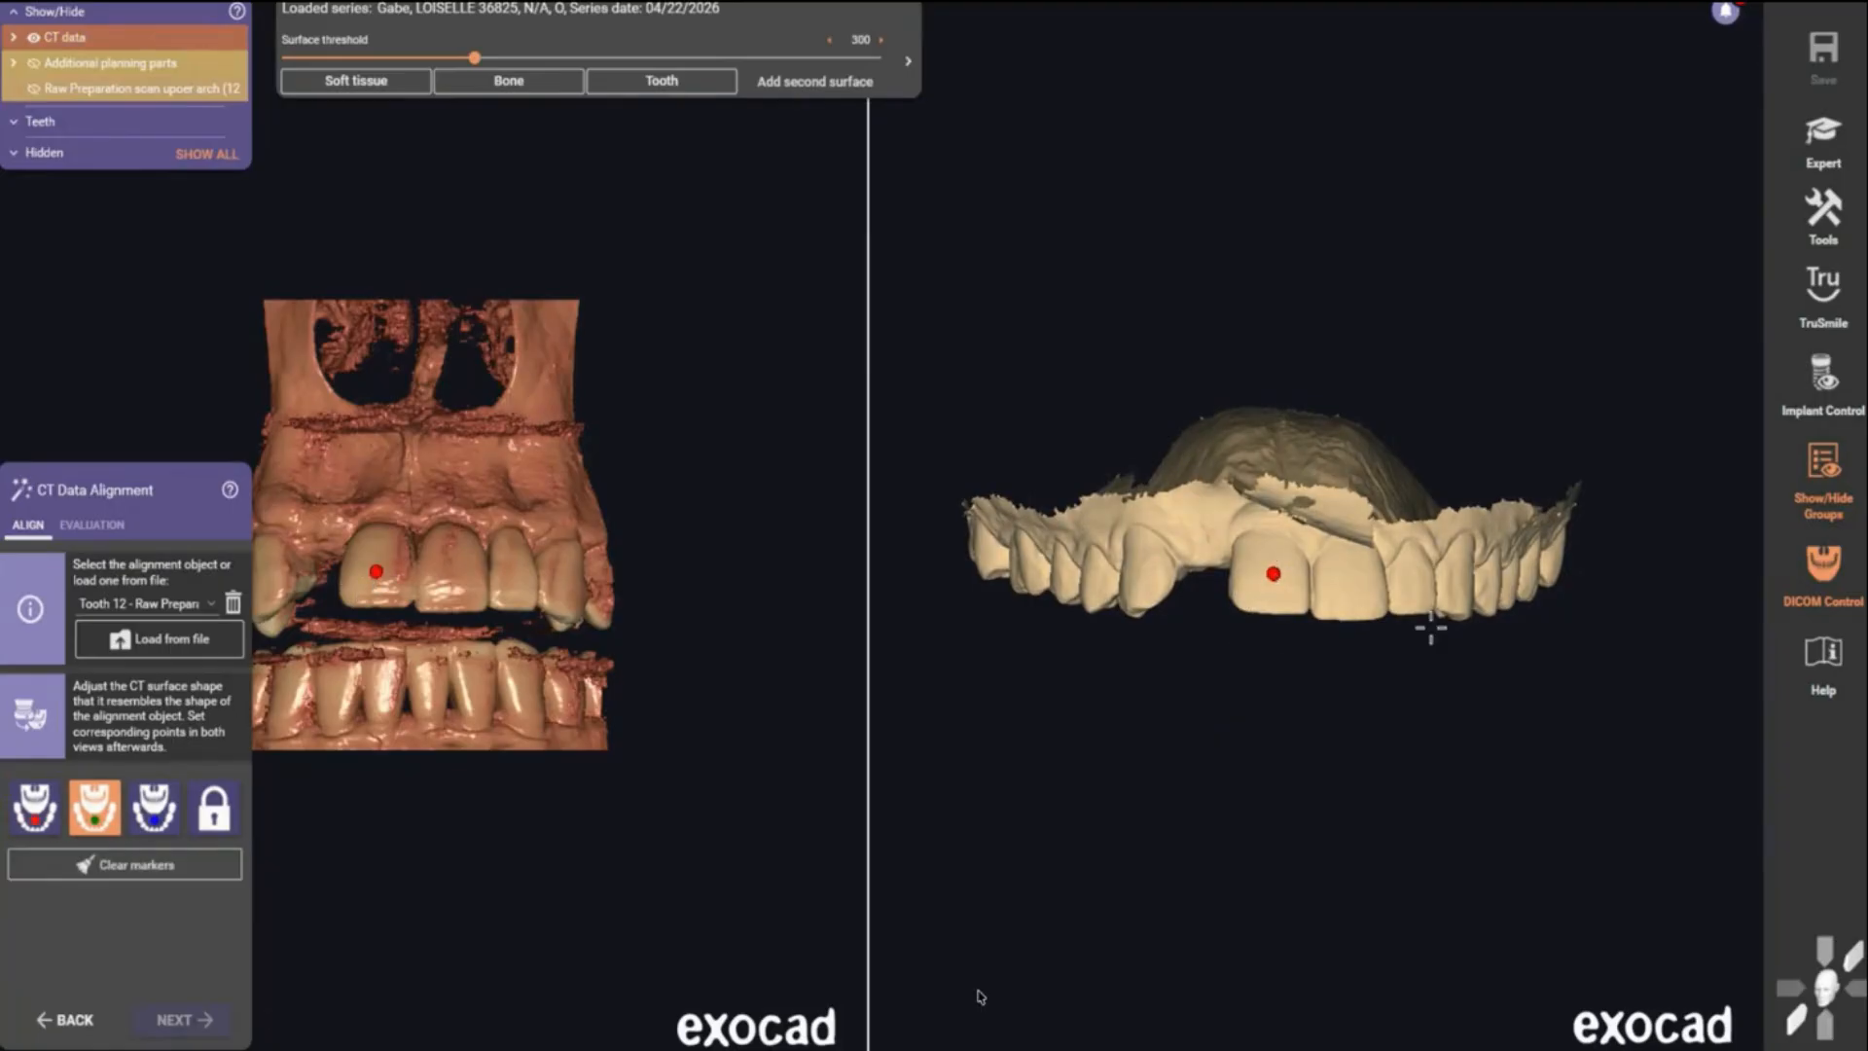
left_click(1456, 586)
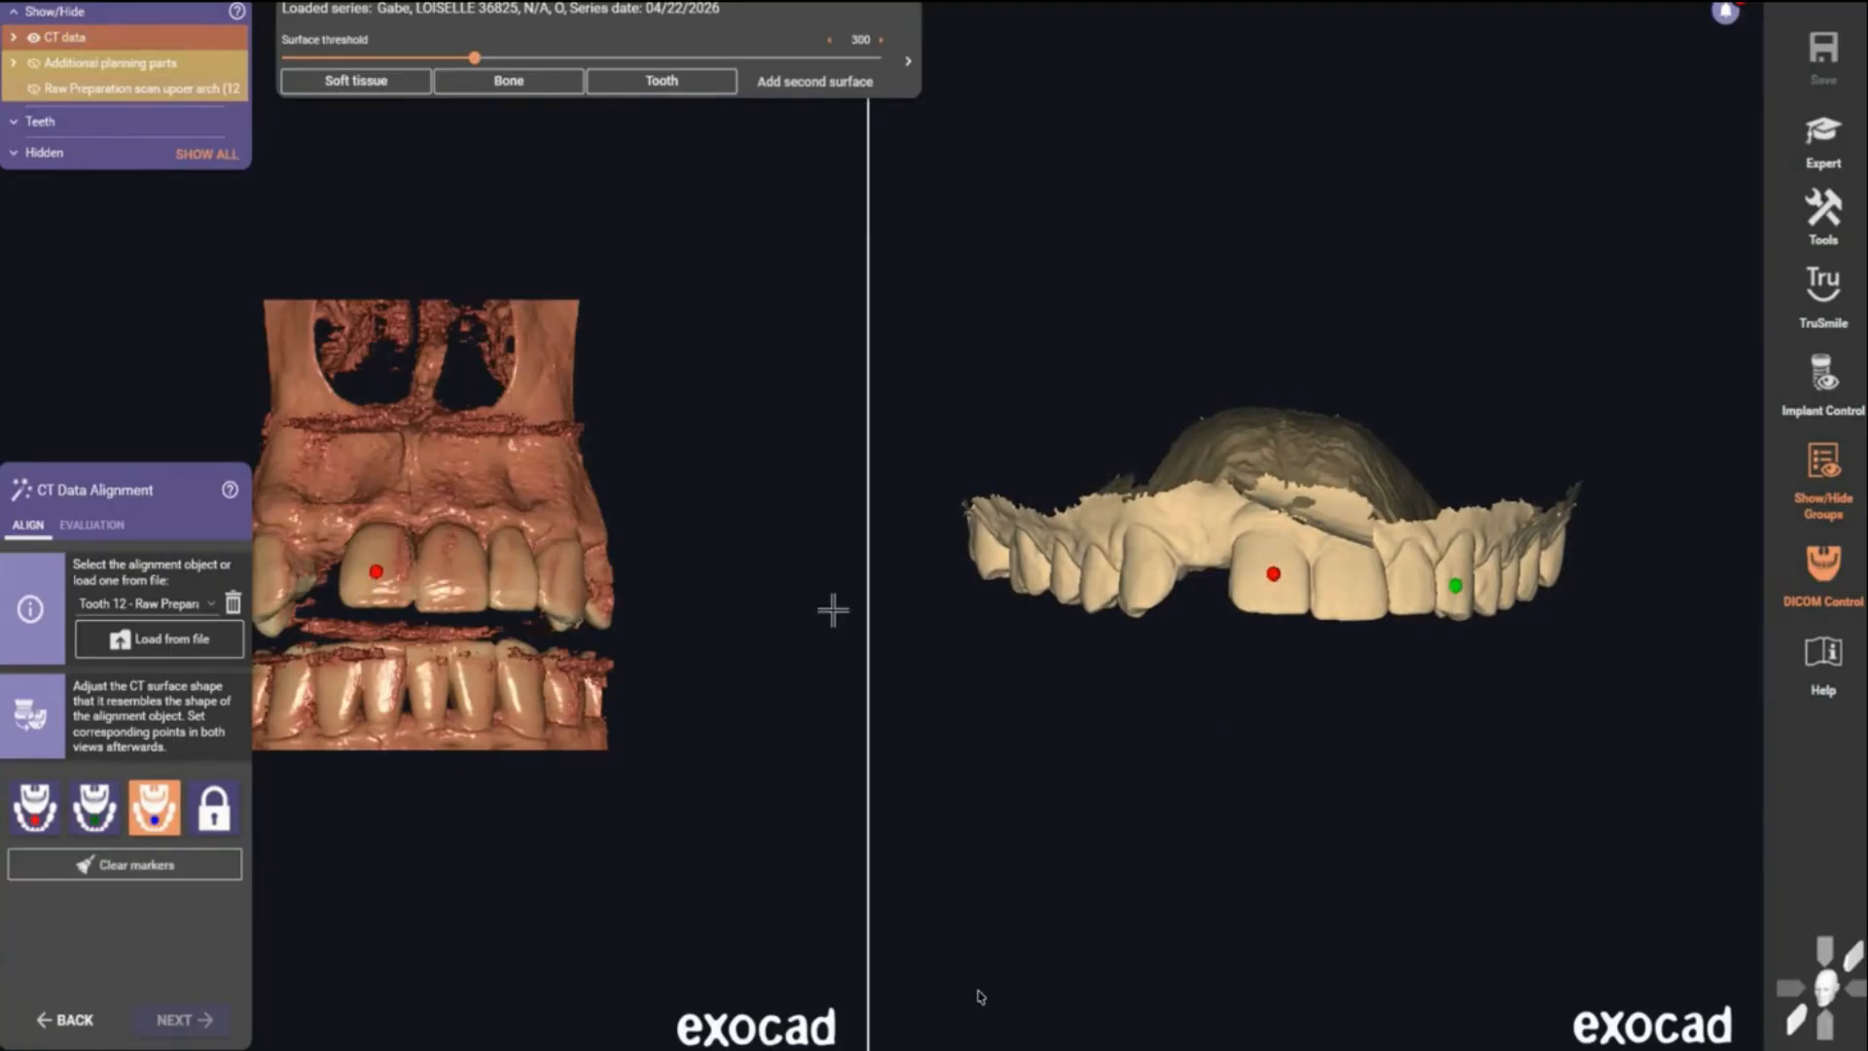
left_click(567, 584)
left_click(1149, 574)
left_click(272, 581)
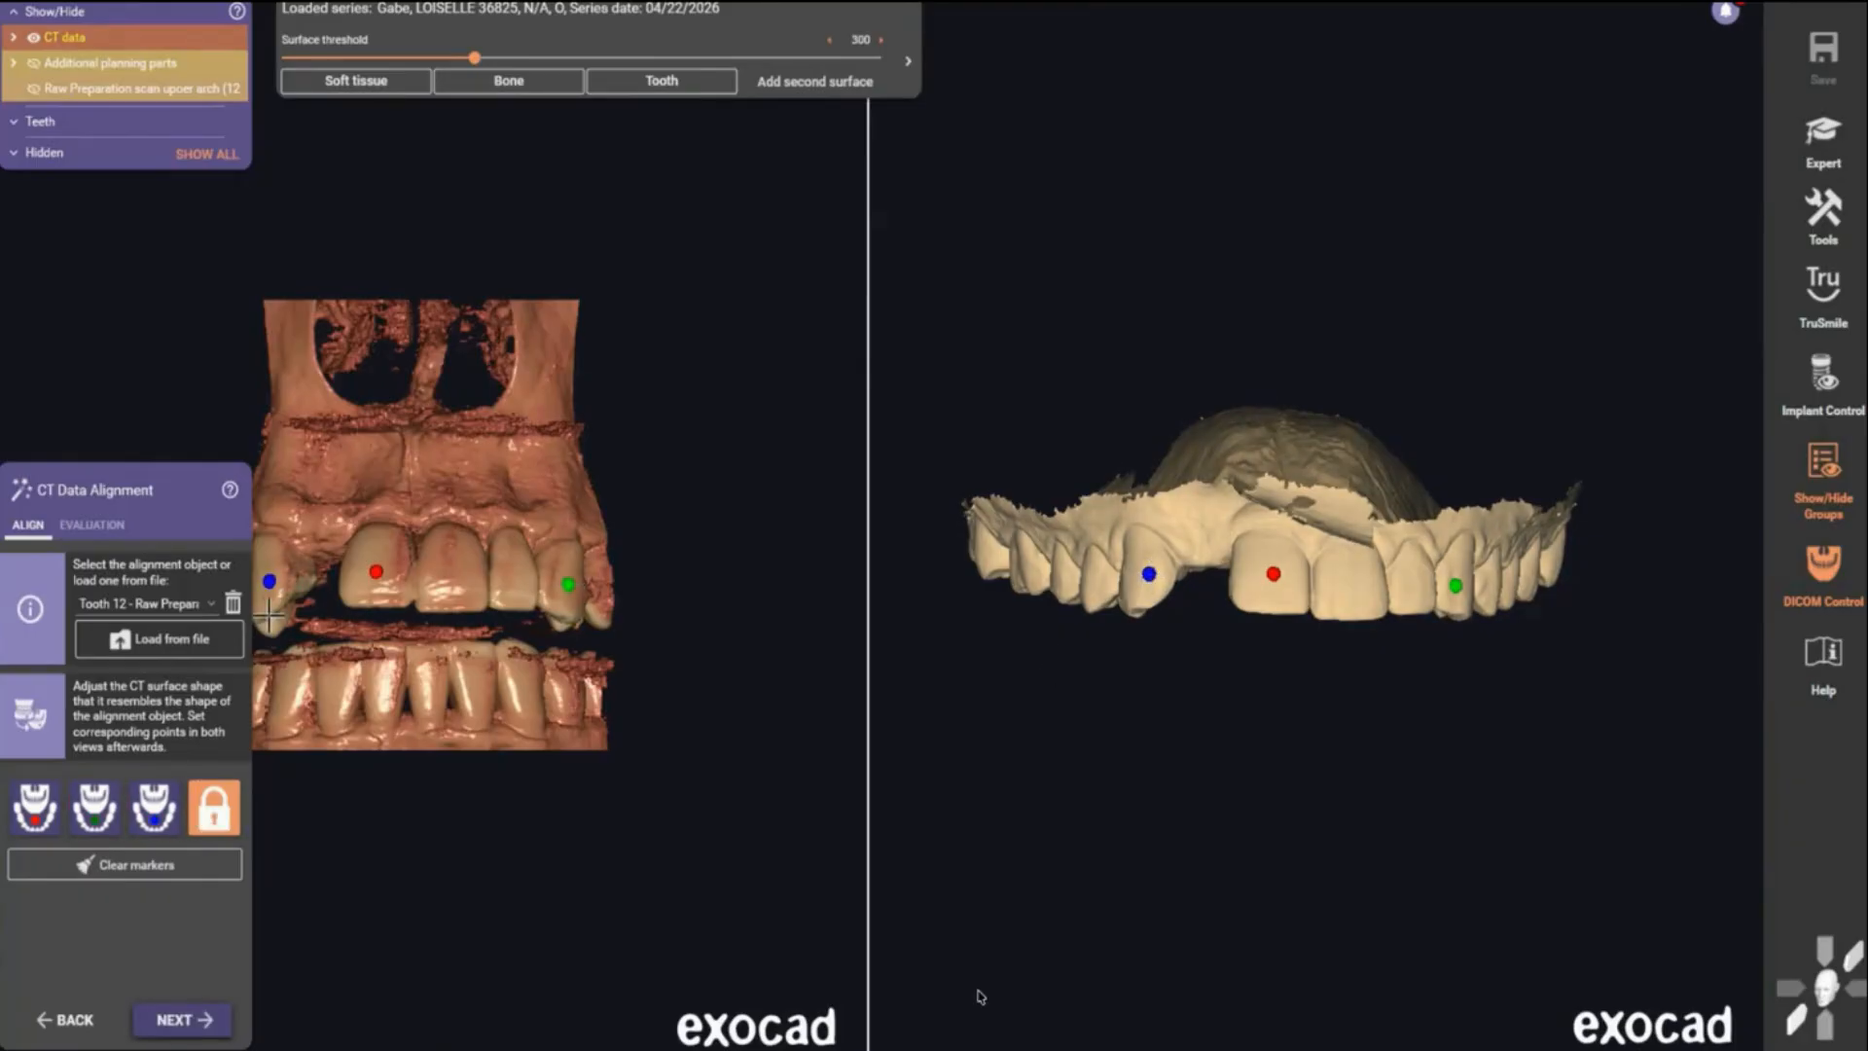
left_click(176, 1020)
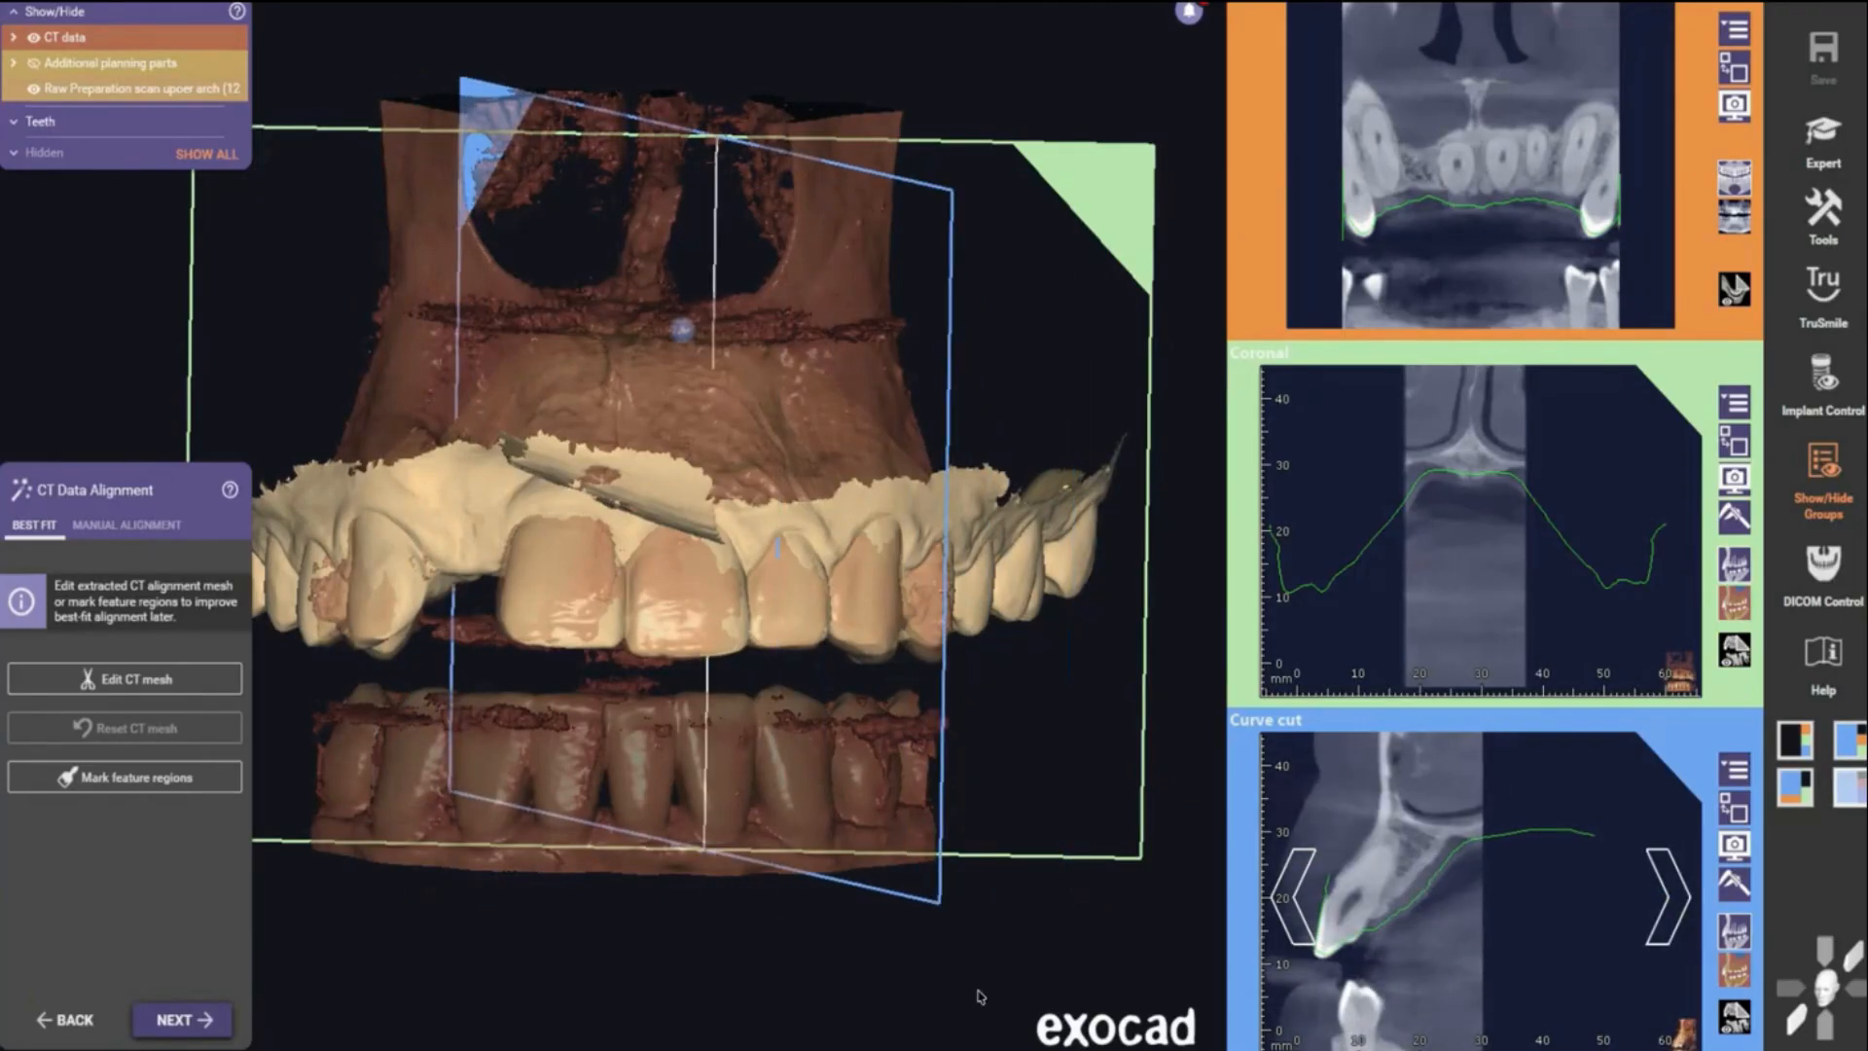
- Run the best-fit alignment, check the manual alignment options, and continue with acceptable alignment
left_click(205, 1034)
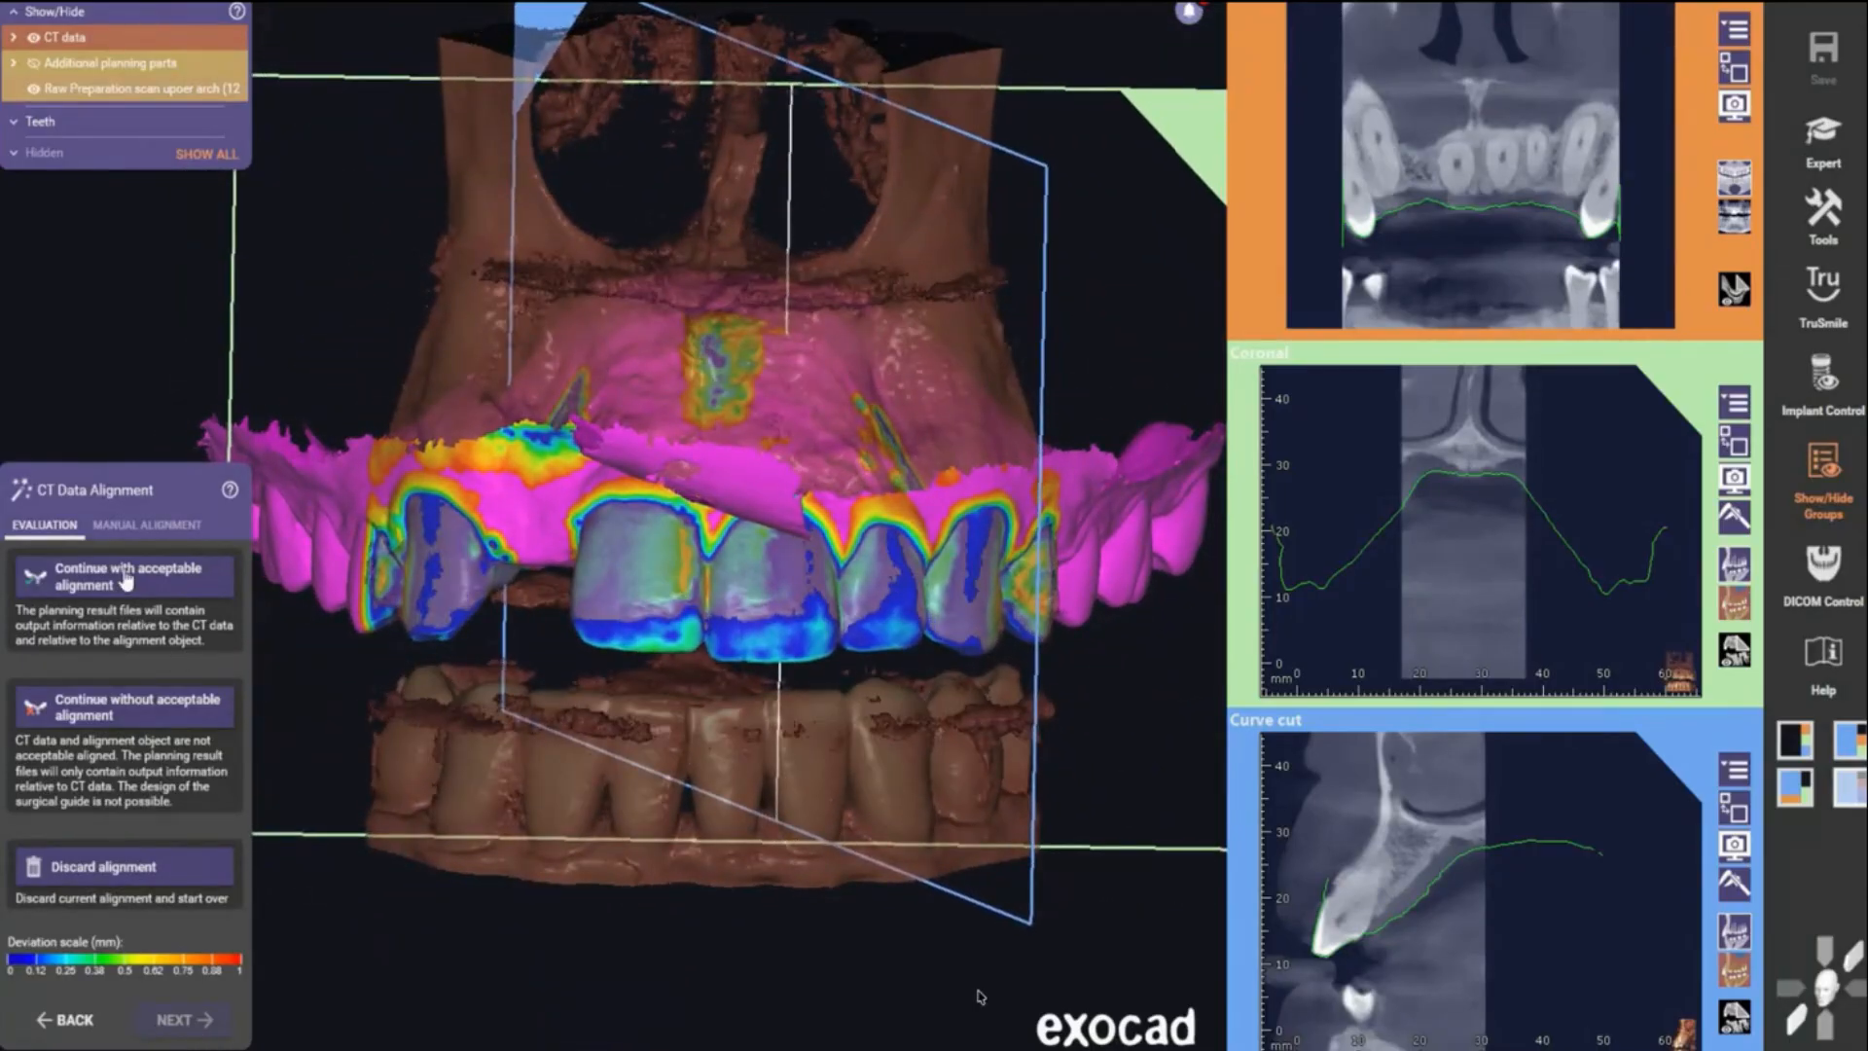
left_click(101, 531)
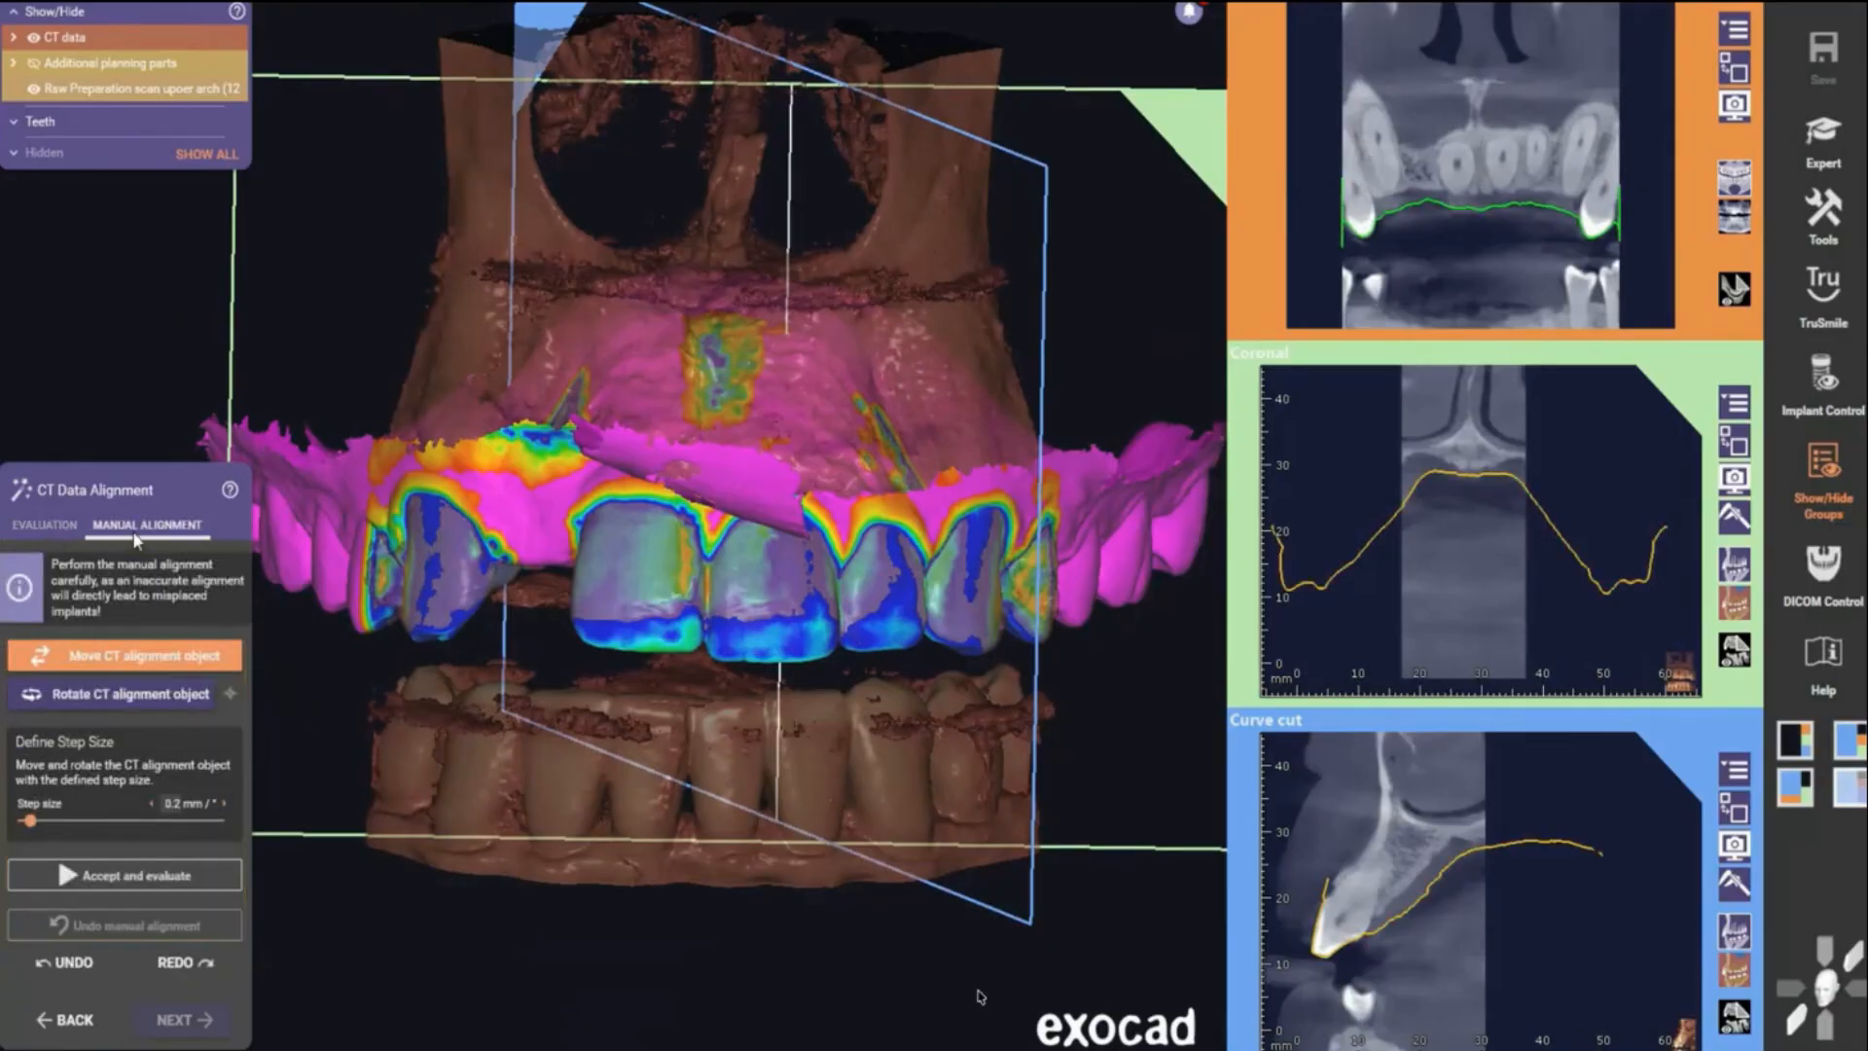
left_click(39, 526)
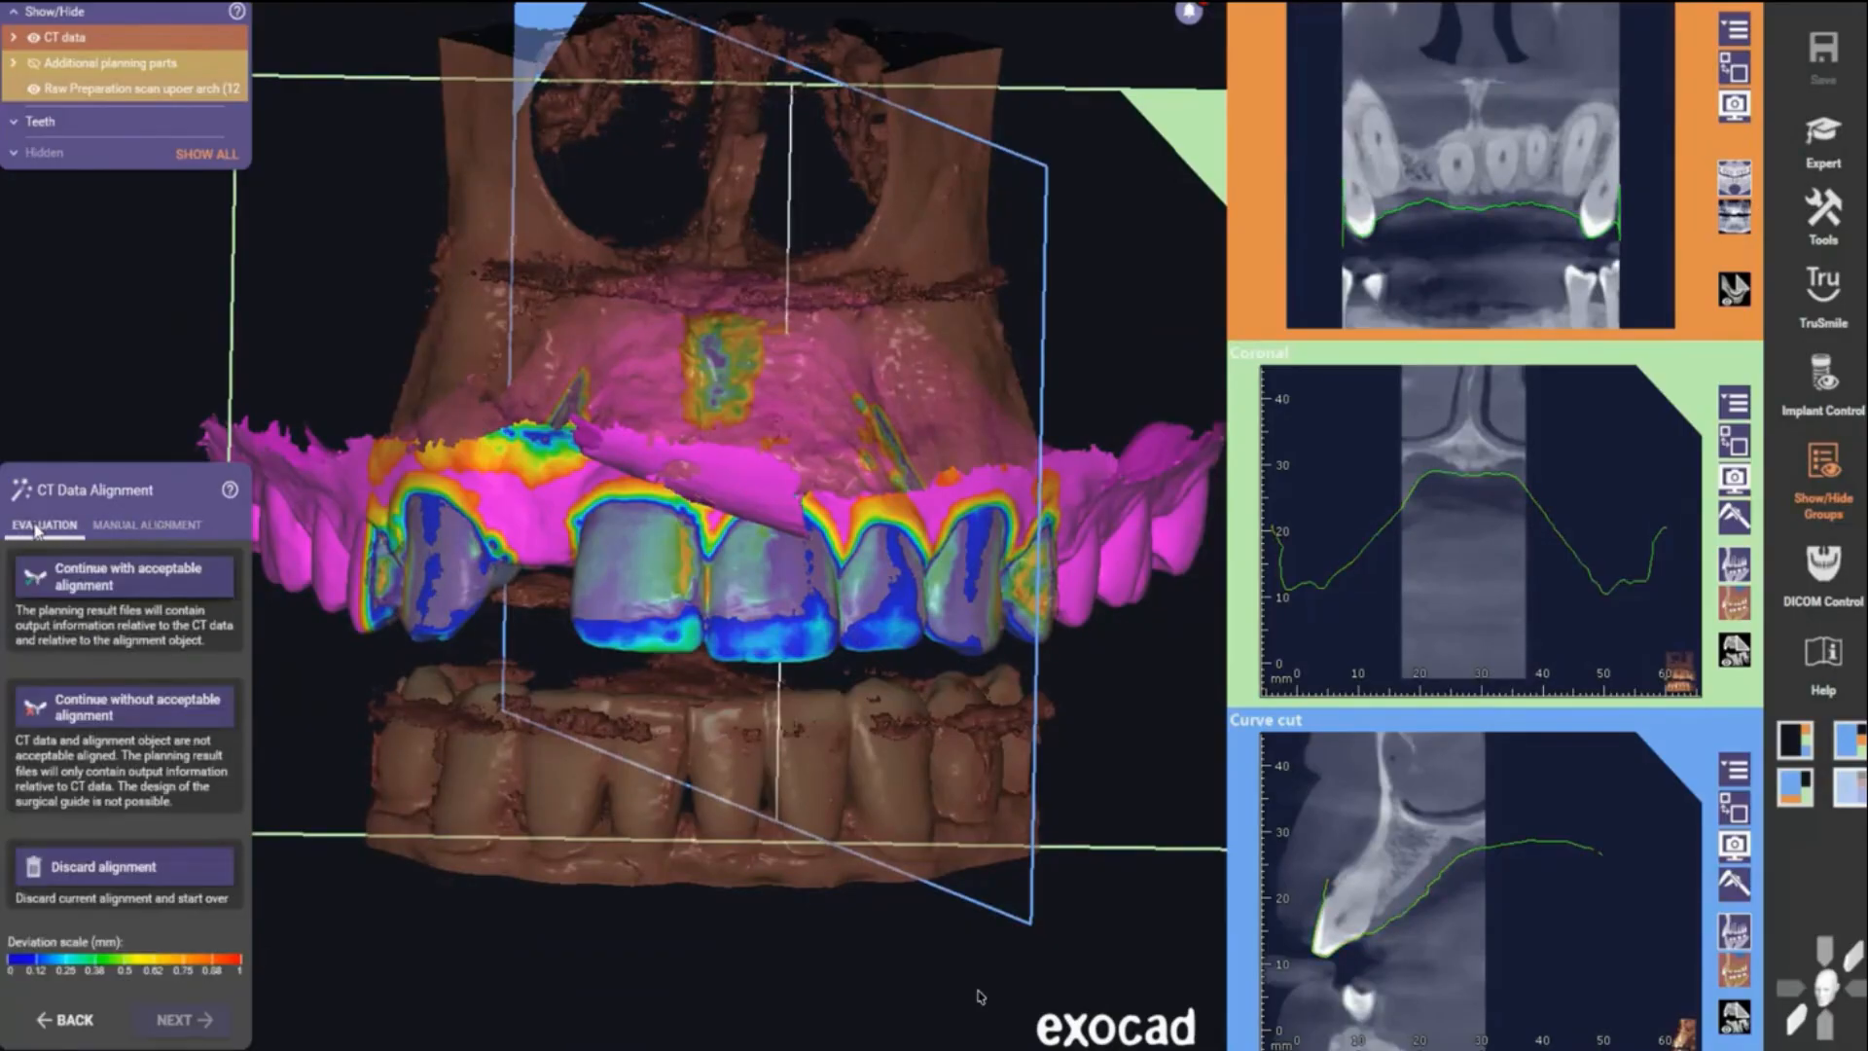
left_click(117, 584)
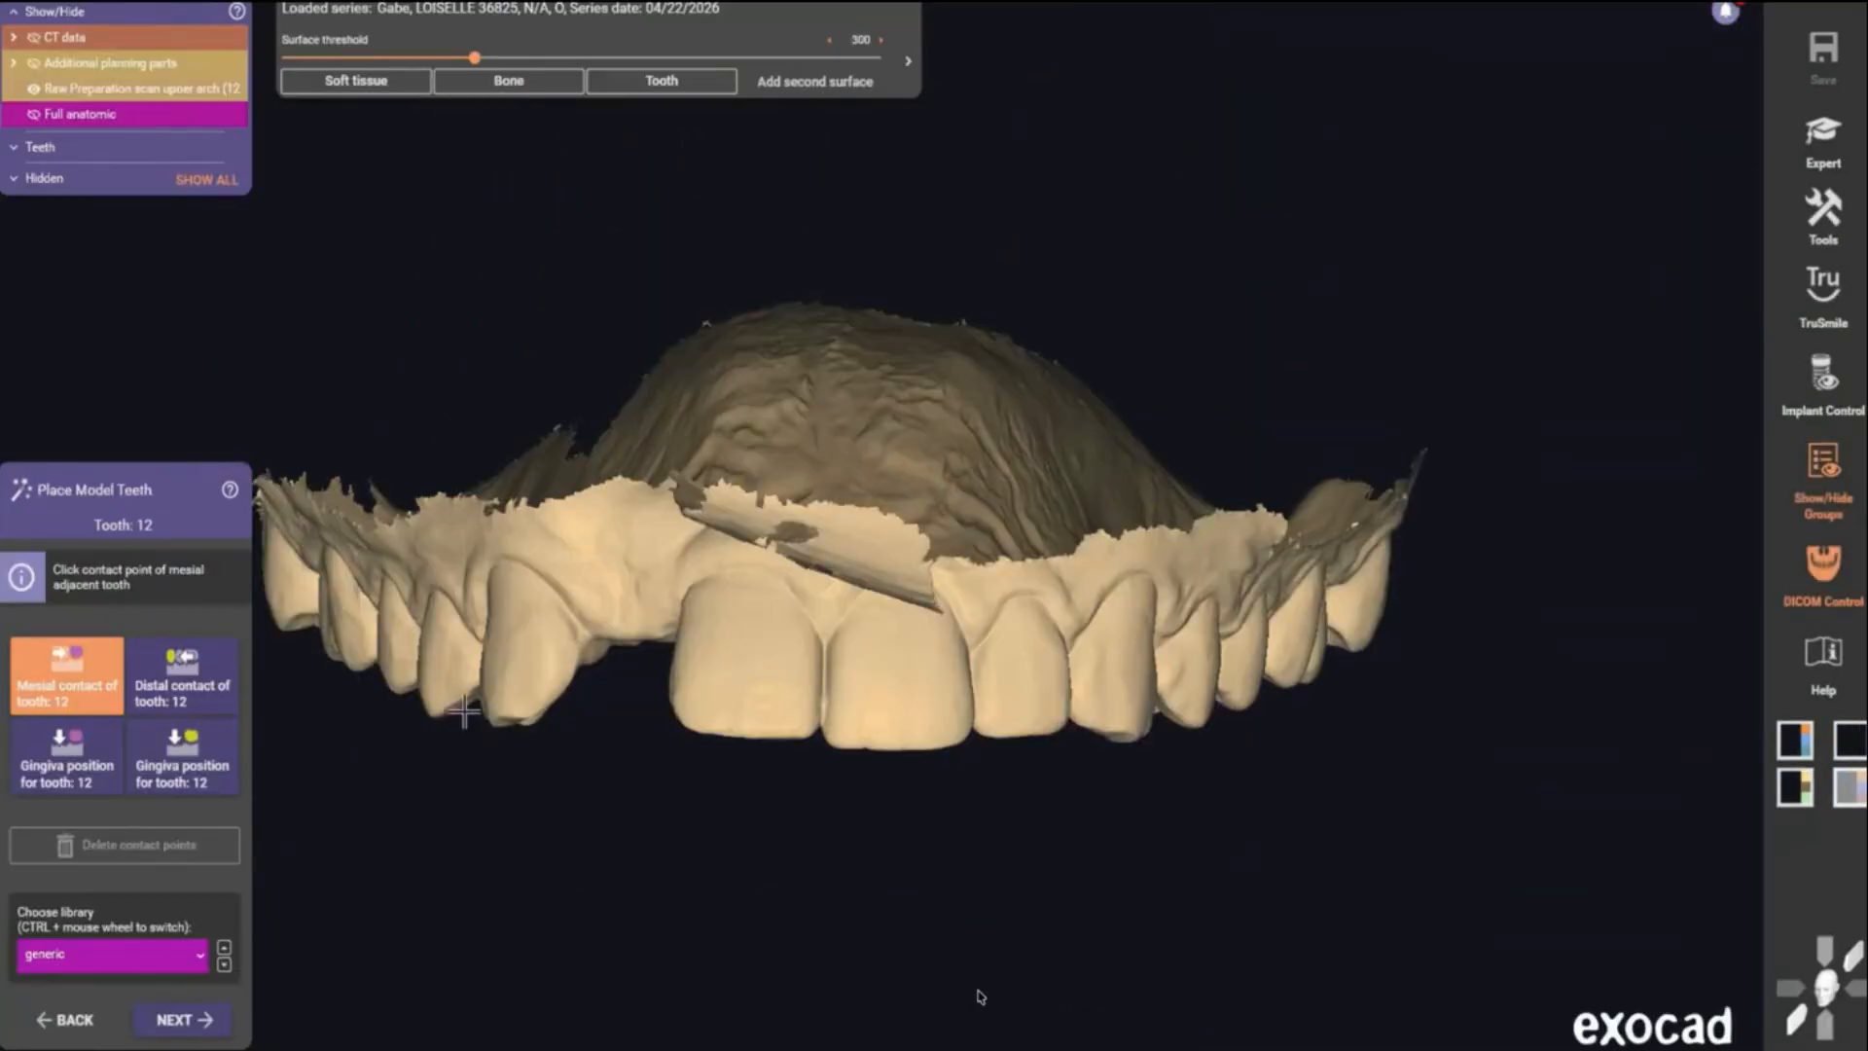
- Place model tooth 12 by setting its mesial and distal contact points on the neighbouring teeth, then continue
left_click(457, 710)
left_click(74, 687)
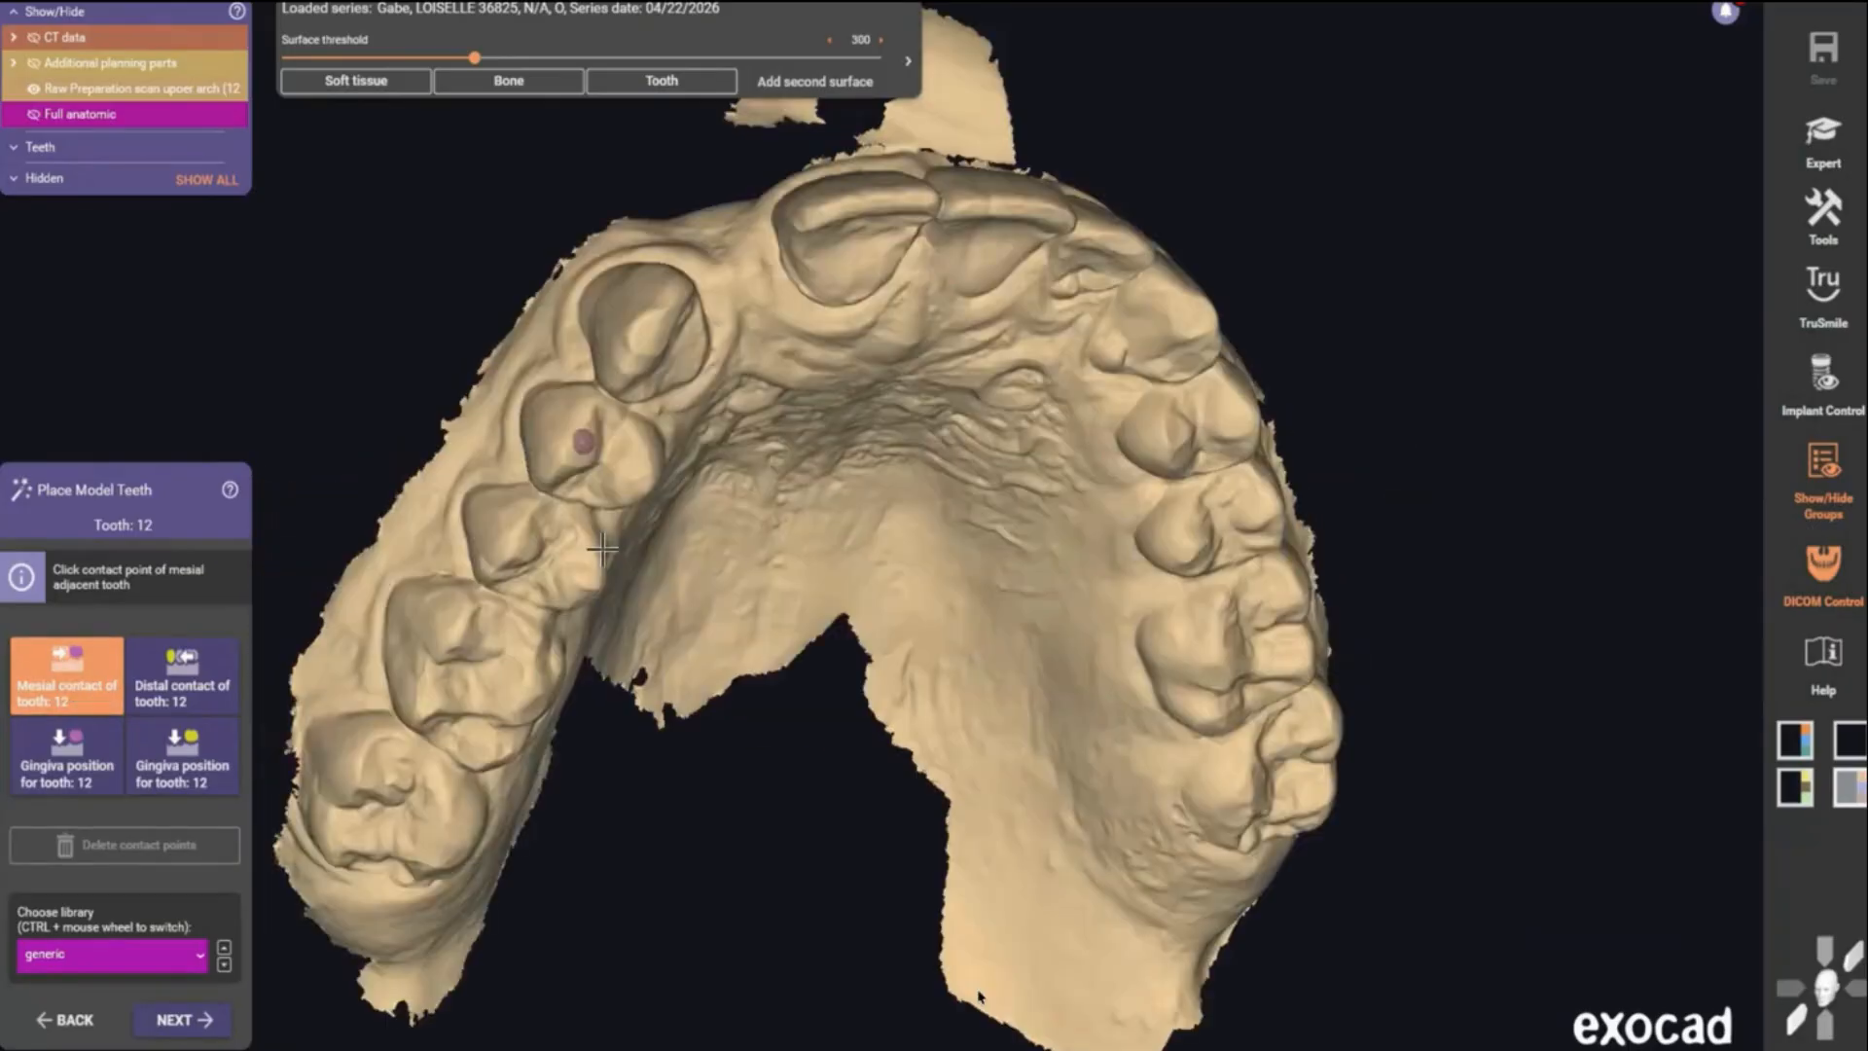
right_click_drag(603, 549, 687, 530)
left_click(783, 275)
right_click_drag(666, 389, 555, 511)
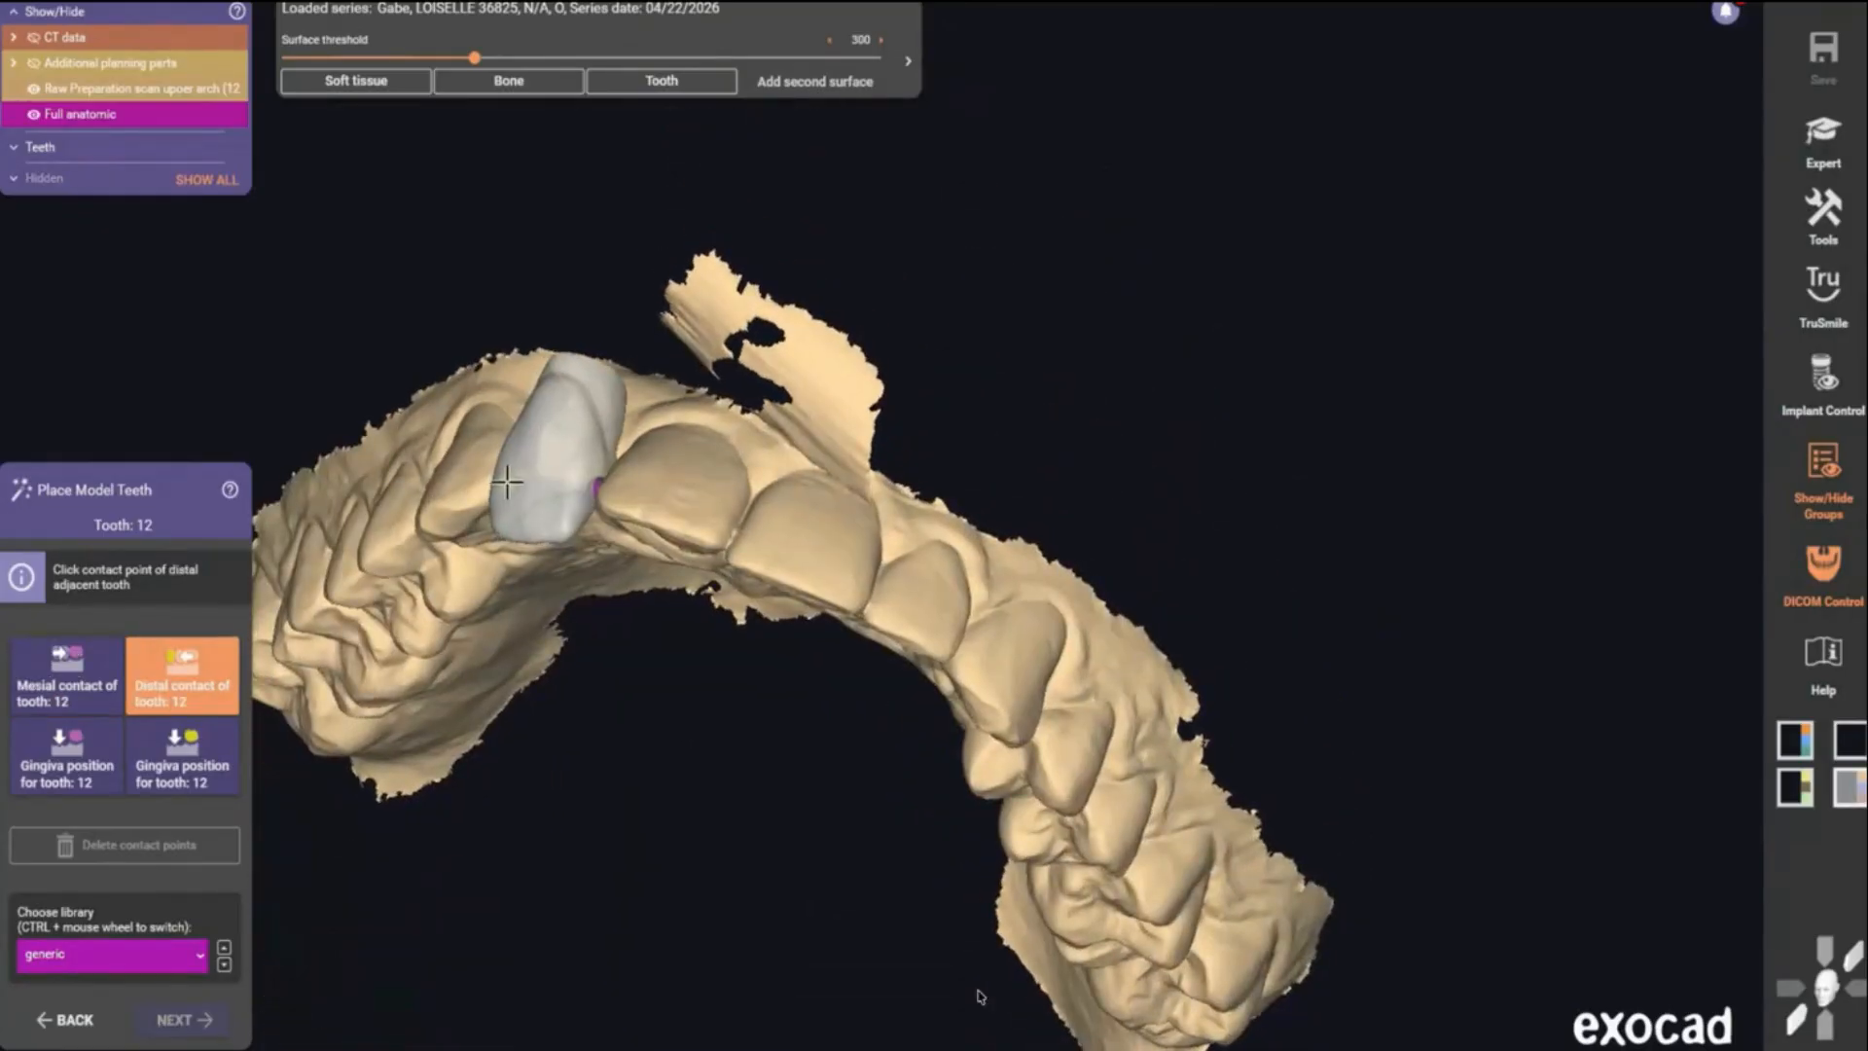
left_click(506, 481)
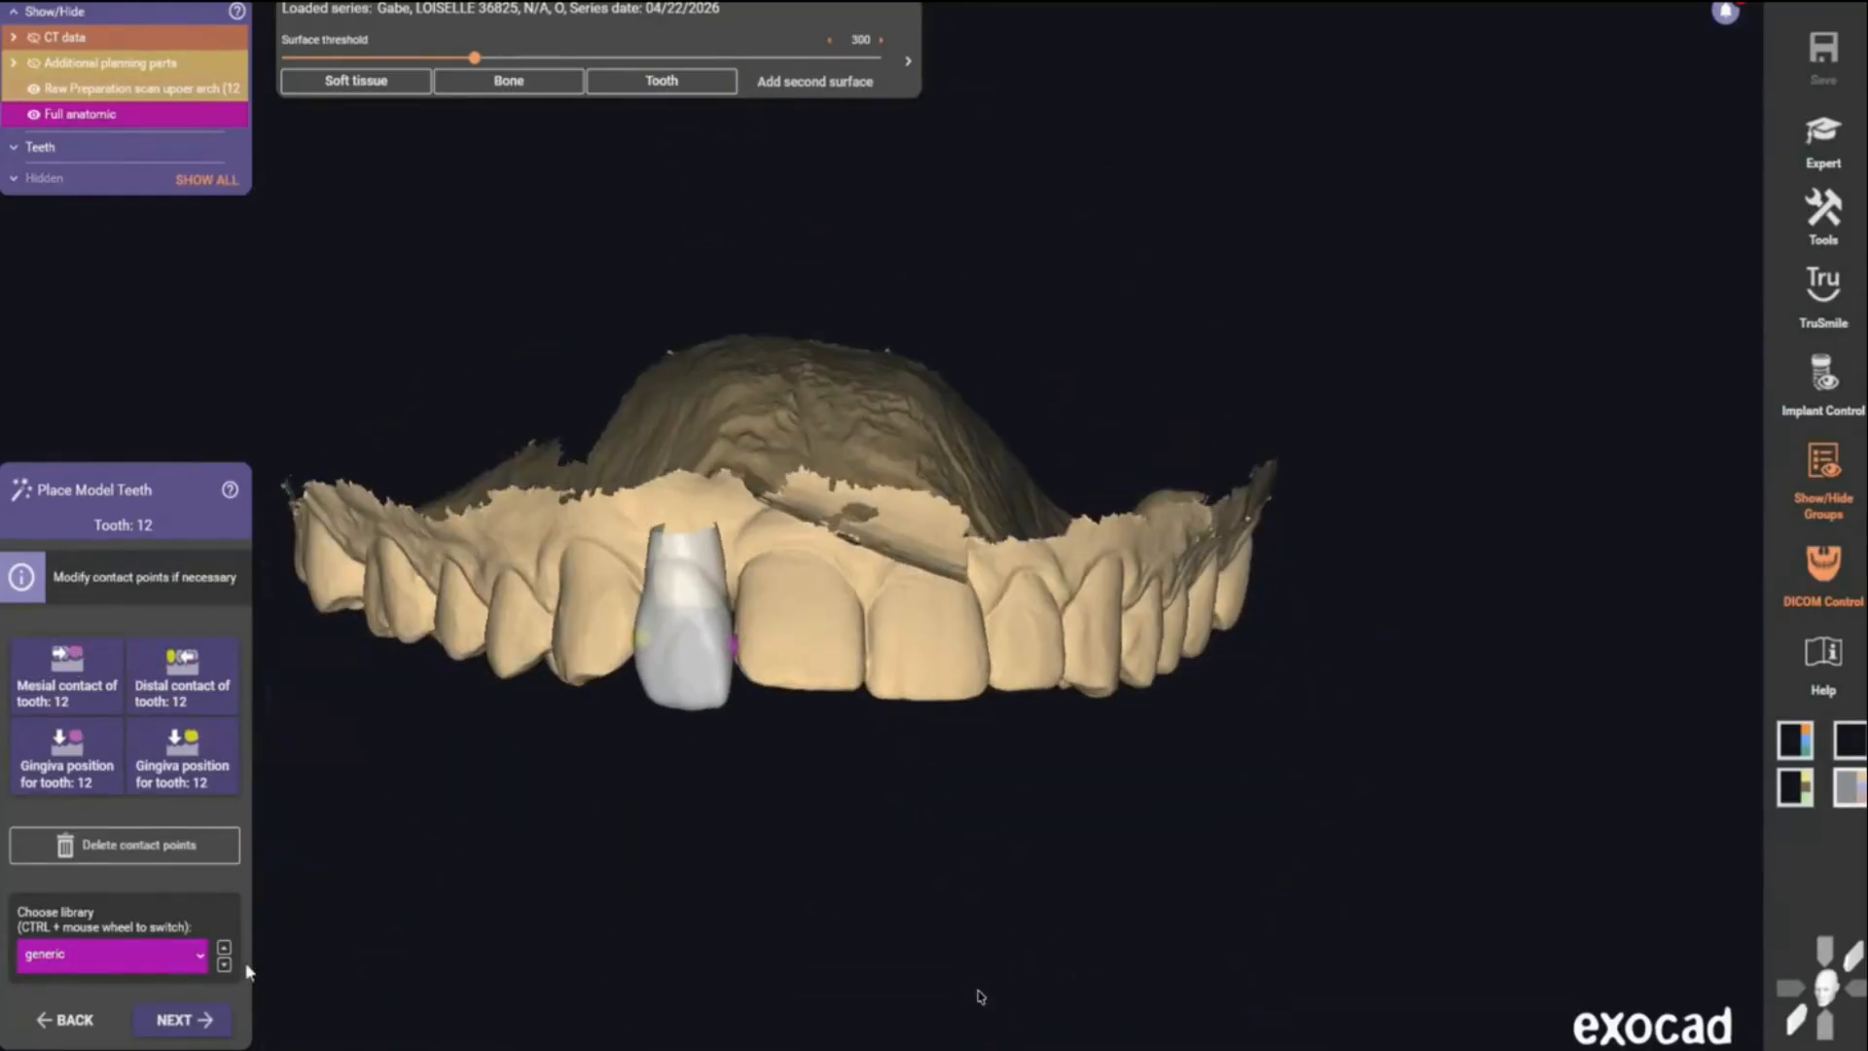
left_click(183, 1020)
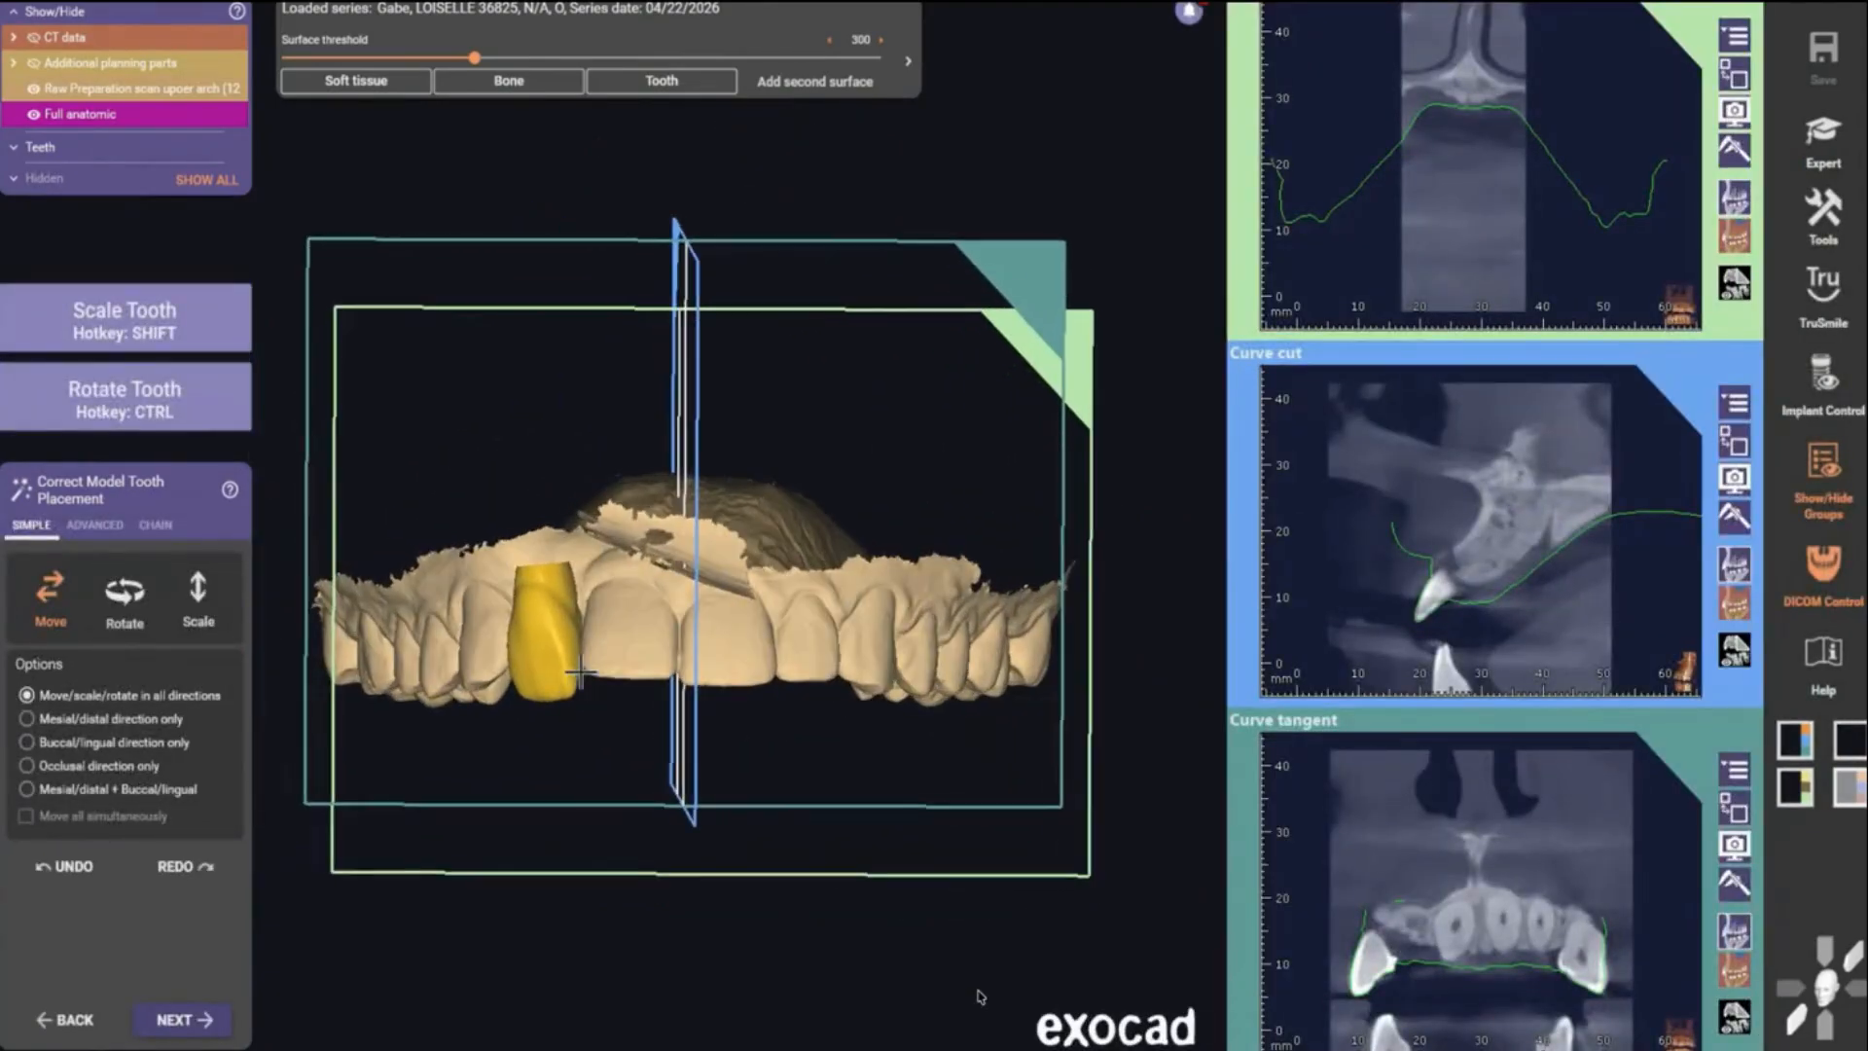
- Move and rotate model tooth 12 to sit properly in the gap, then continue to implant positioning
left_click_drag(508, 664, 518, 639, "ctrl")
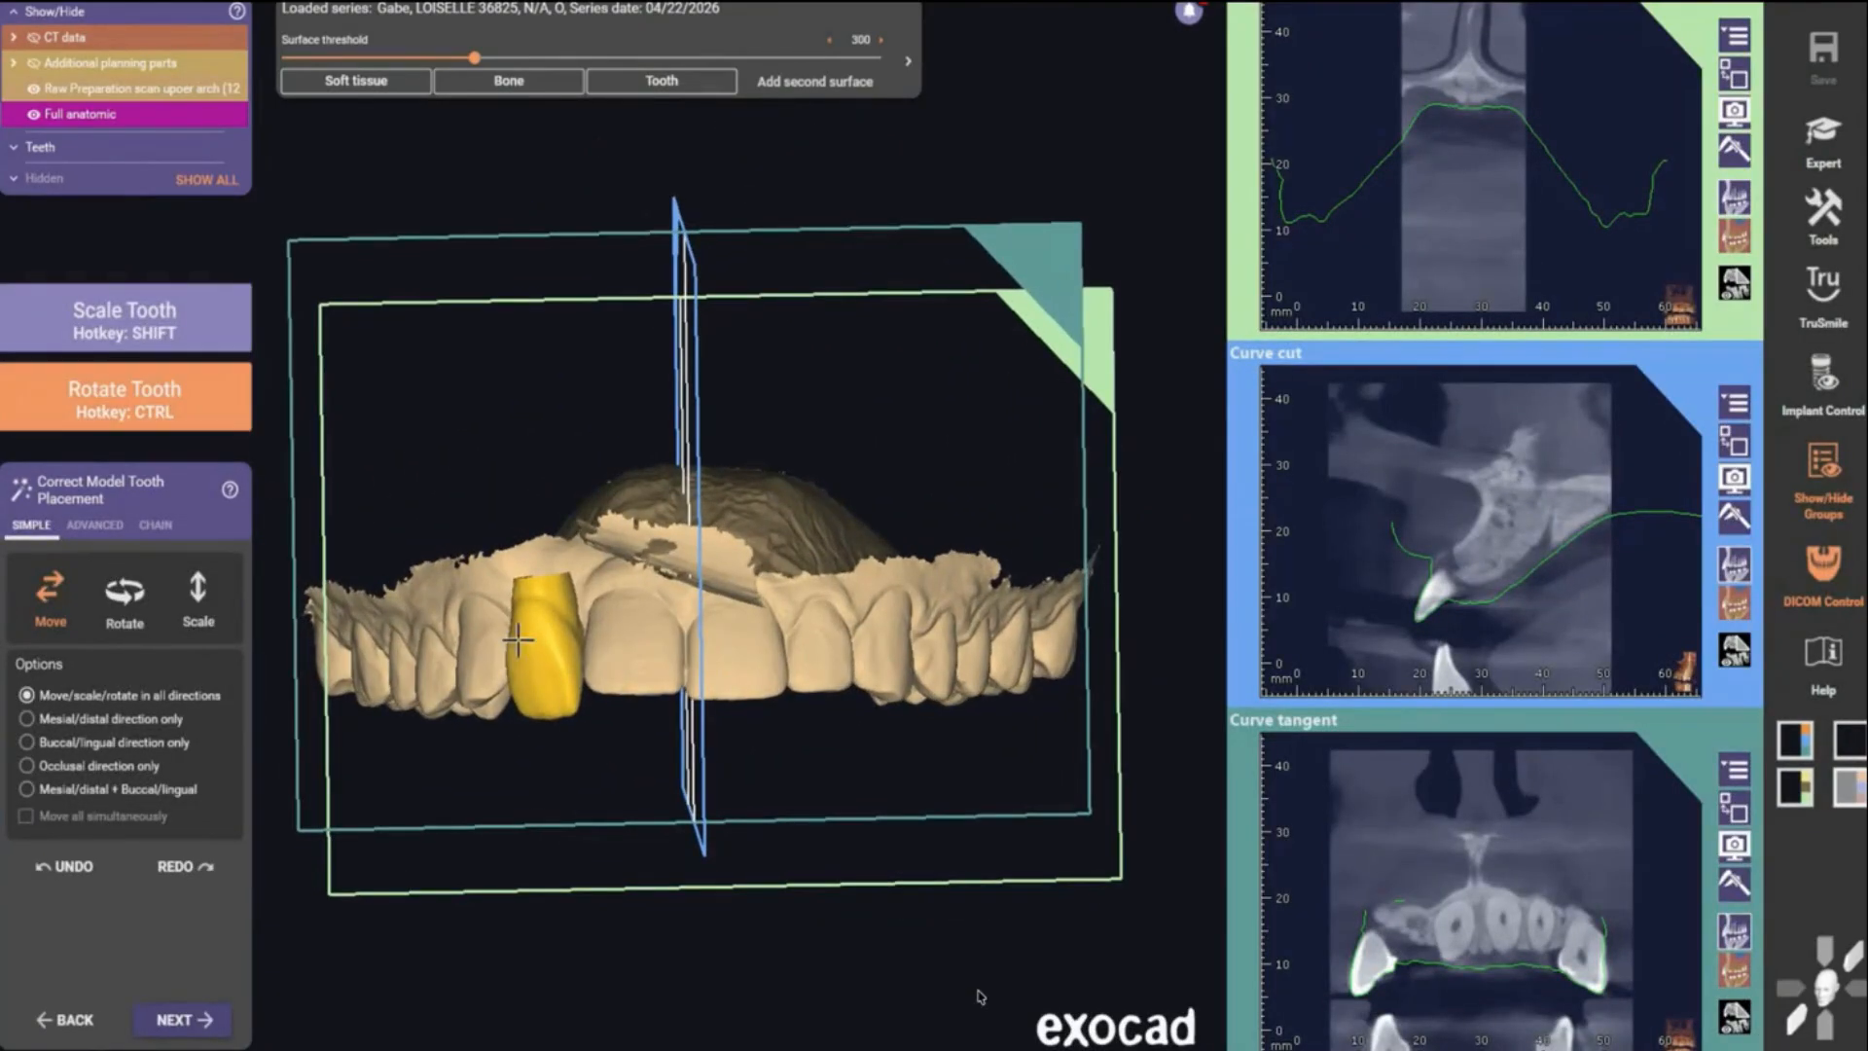
right_click_drag(524, 631, 588, 559)
key("ctrl")
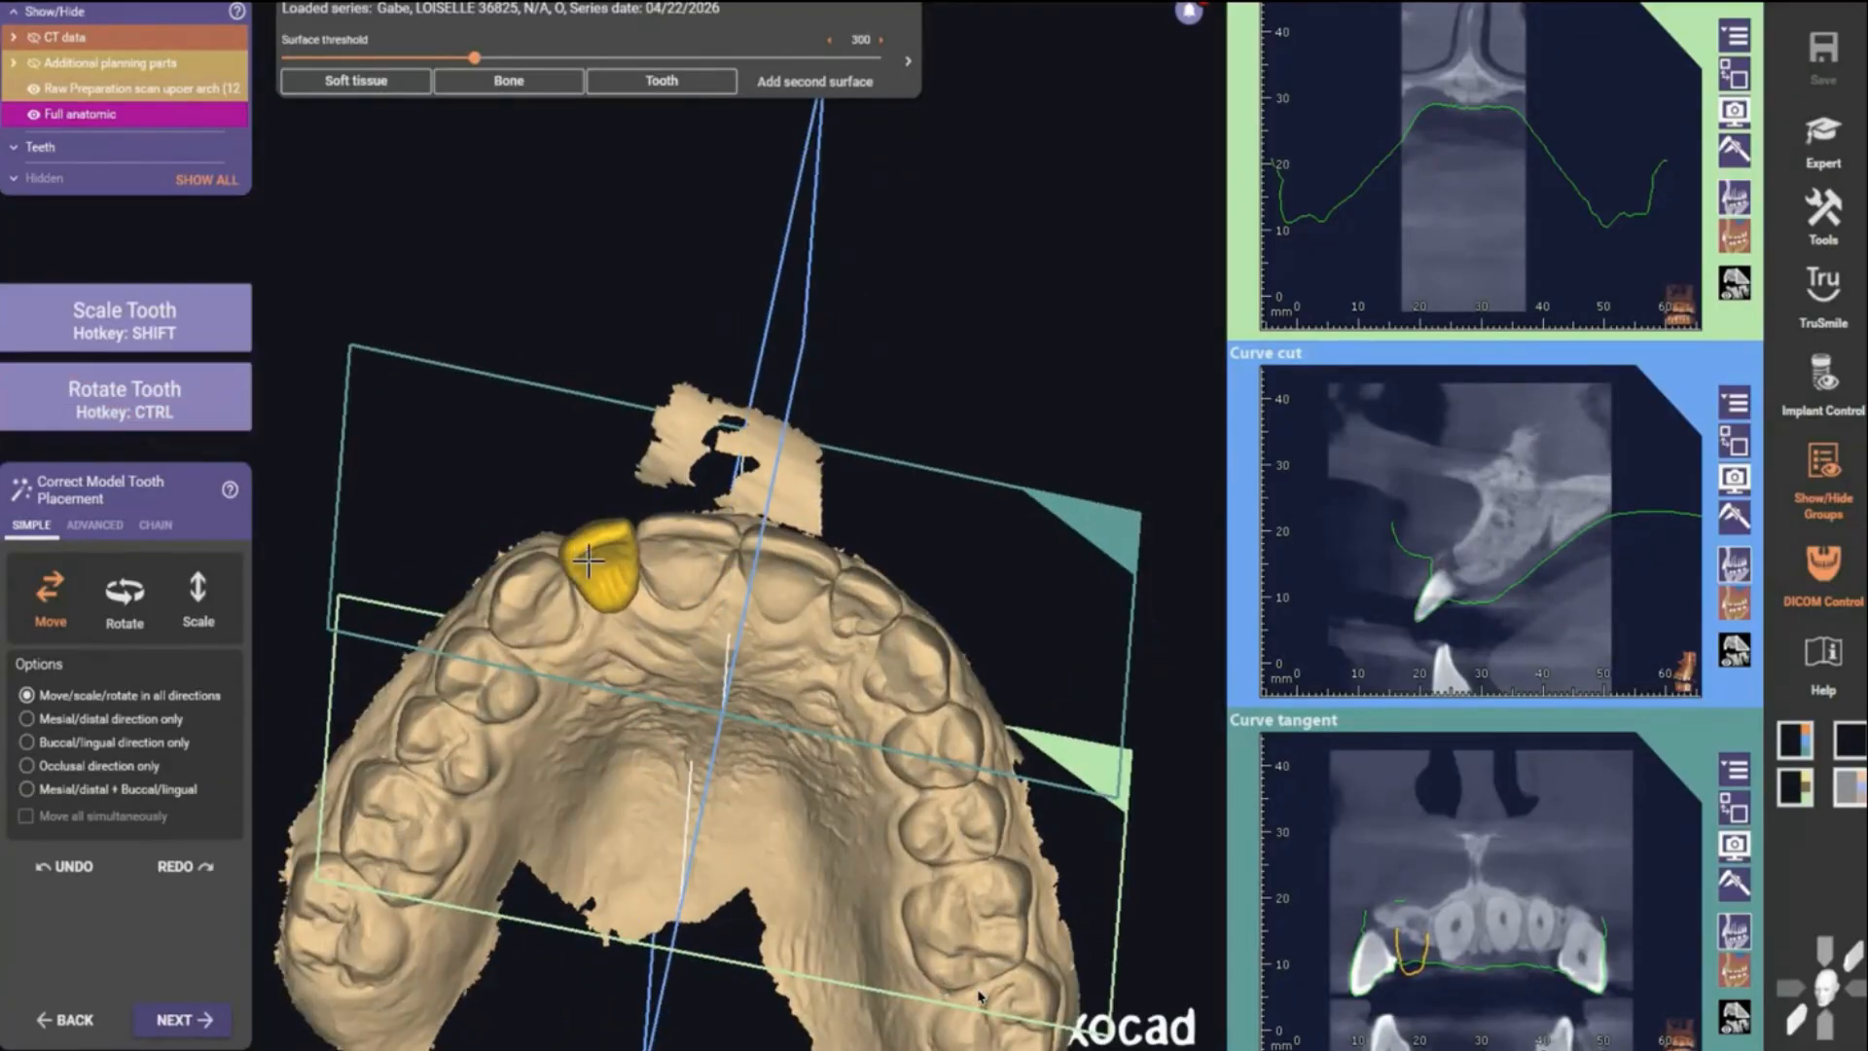
right_click_drag(586, 563, 470, 746)
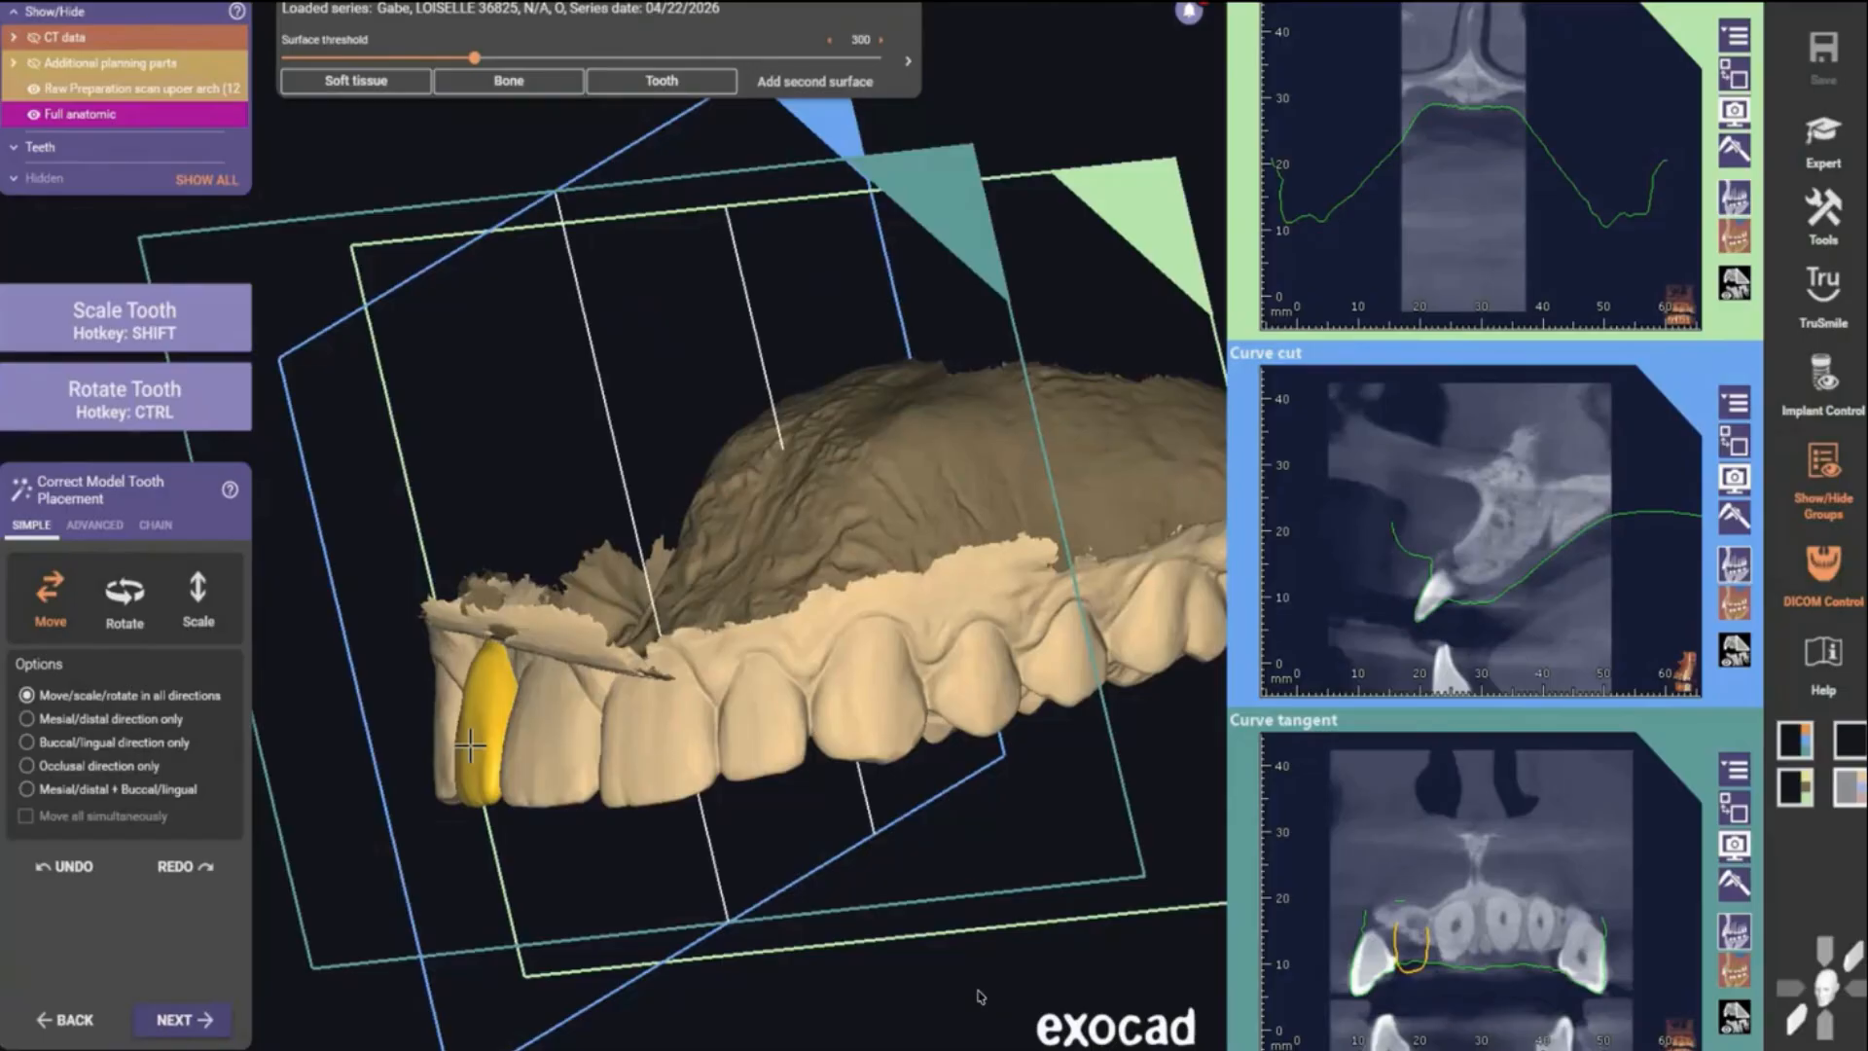
left_click_drag(470, 746, 473, 744)
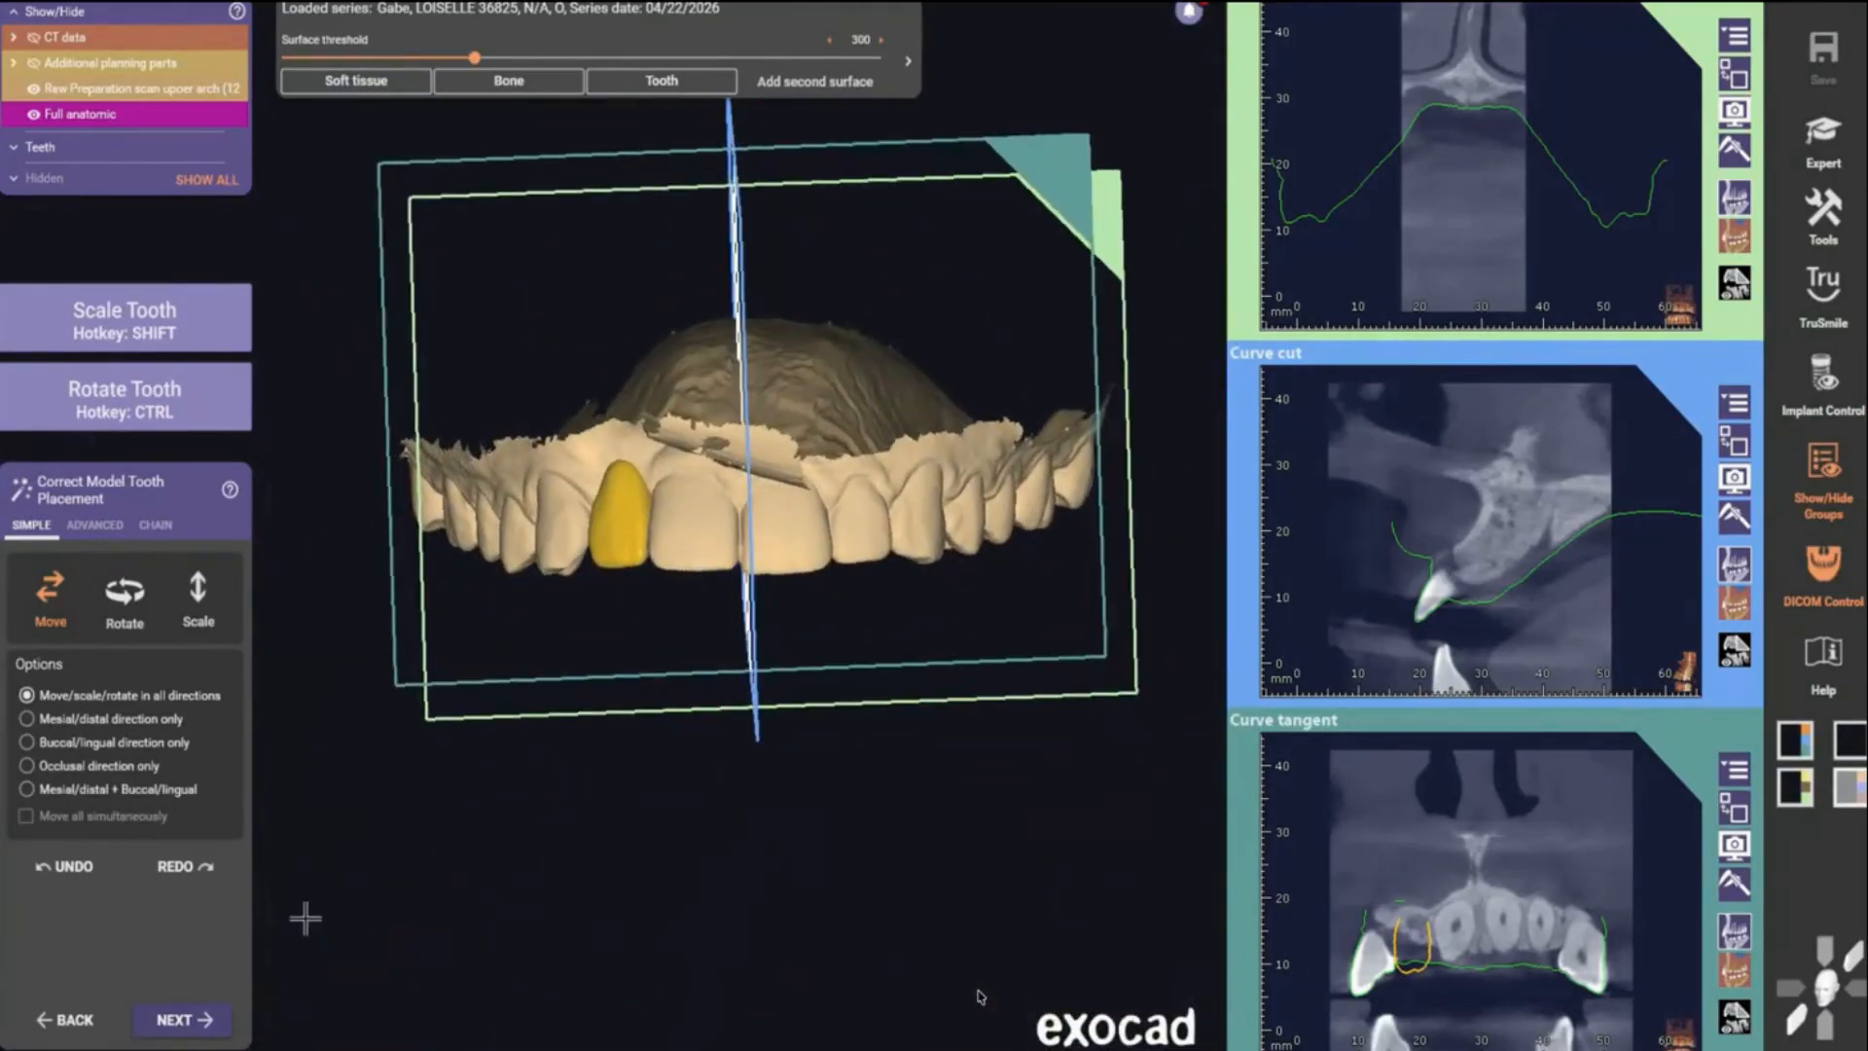
left_click(190, 1017)
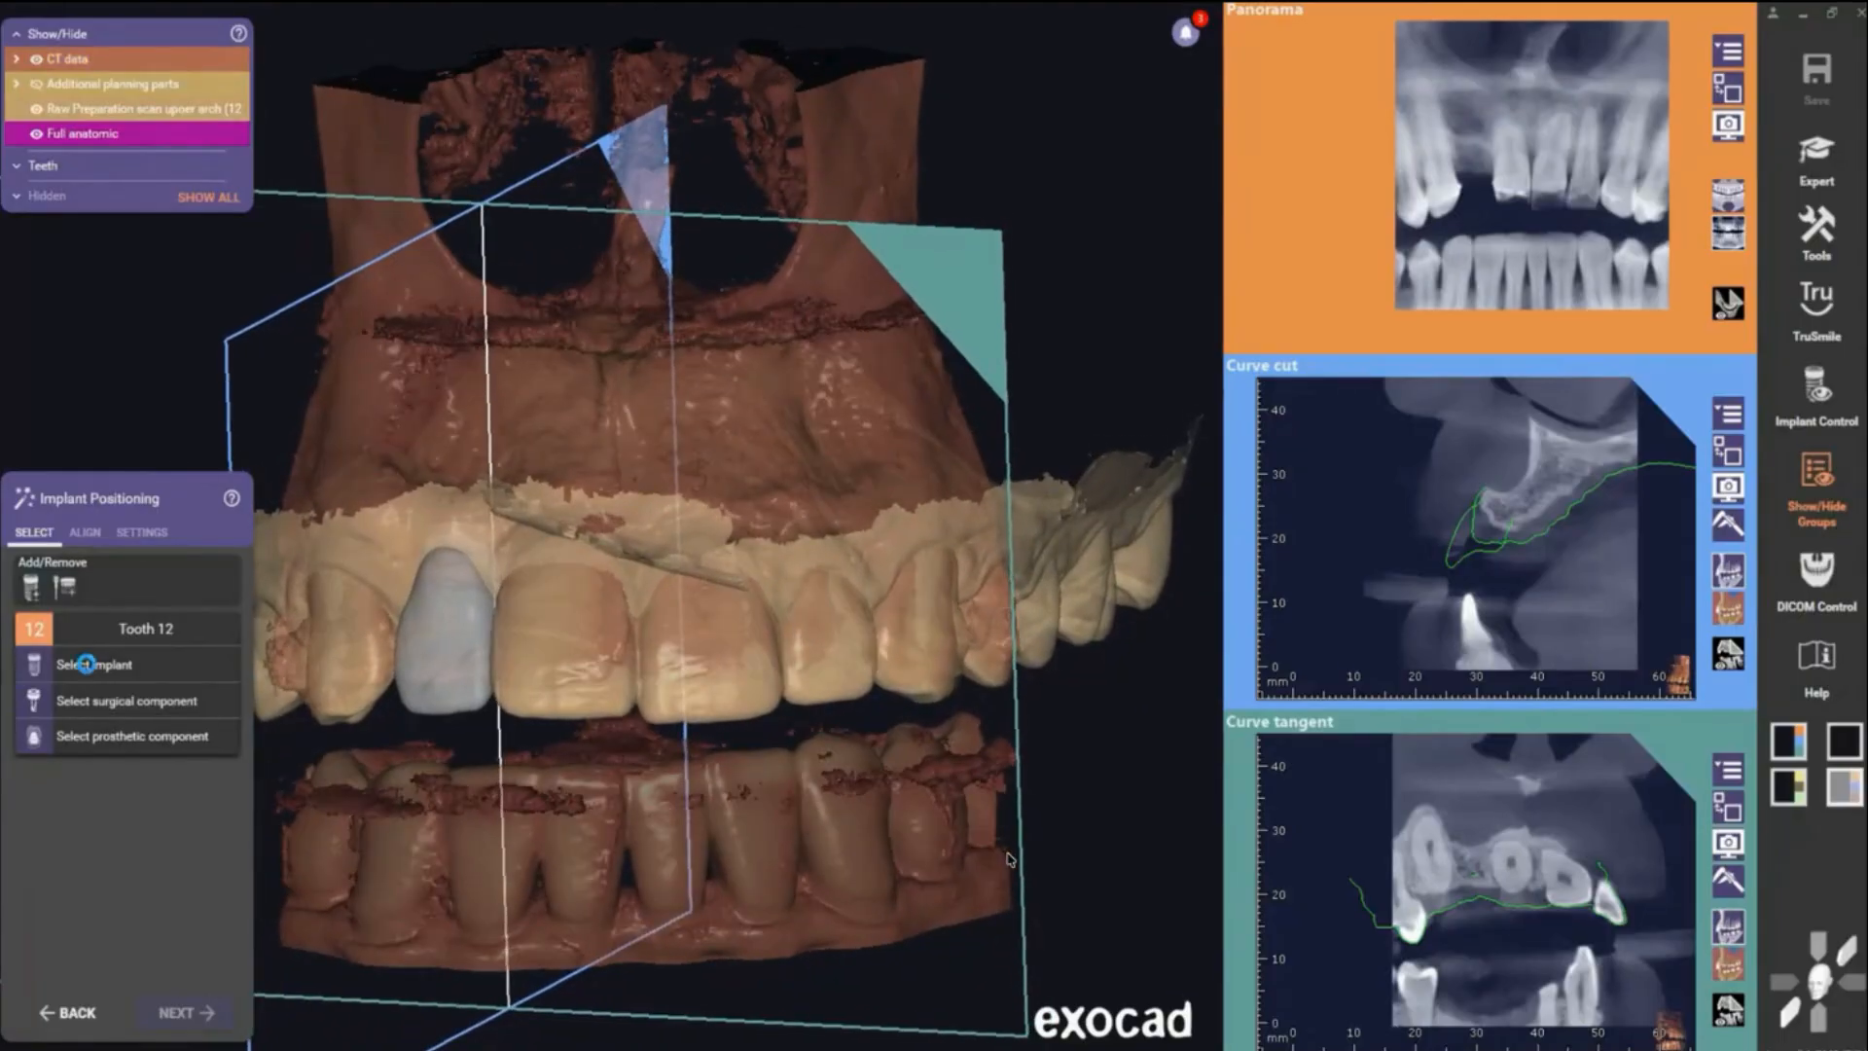
- Open the implant selection for tooth 12 and browse the suppliers to filter by Nobel Biocare
left_click(98, 667)
left_click(1009, 858)
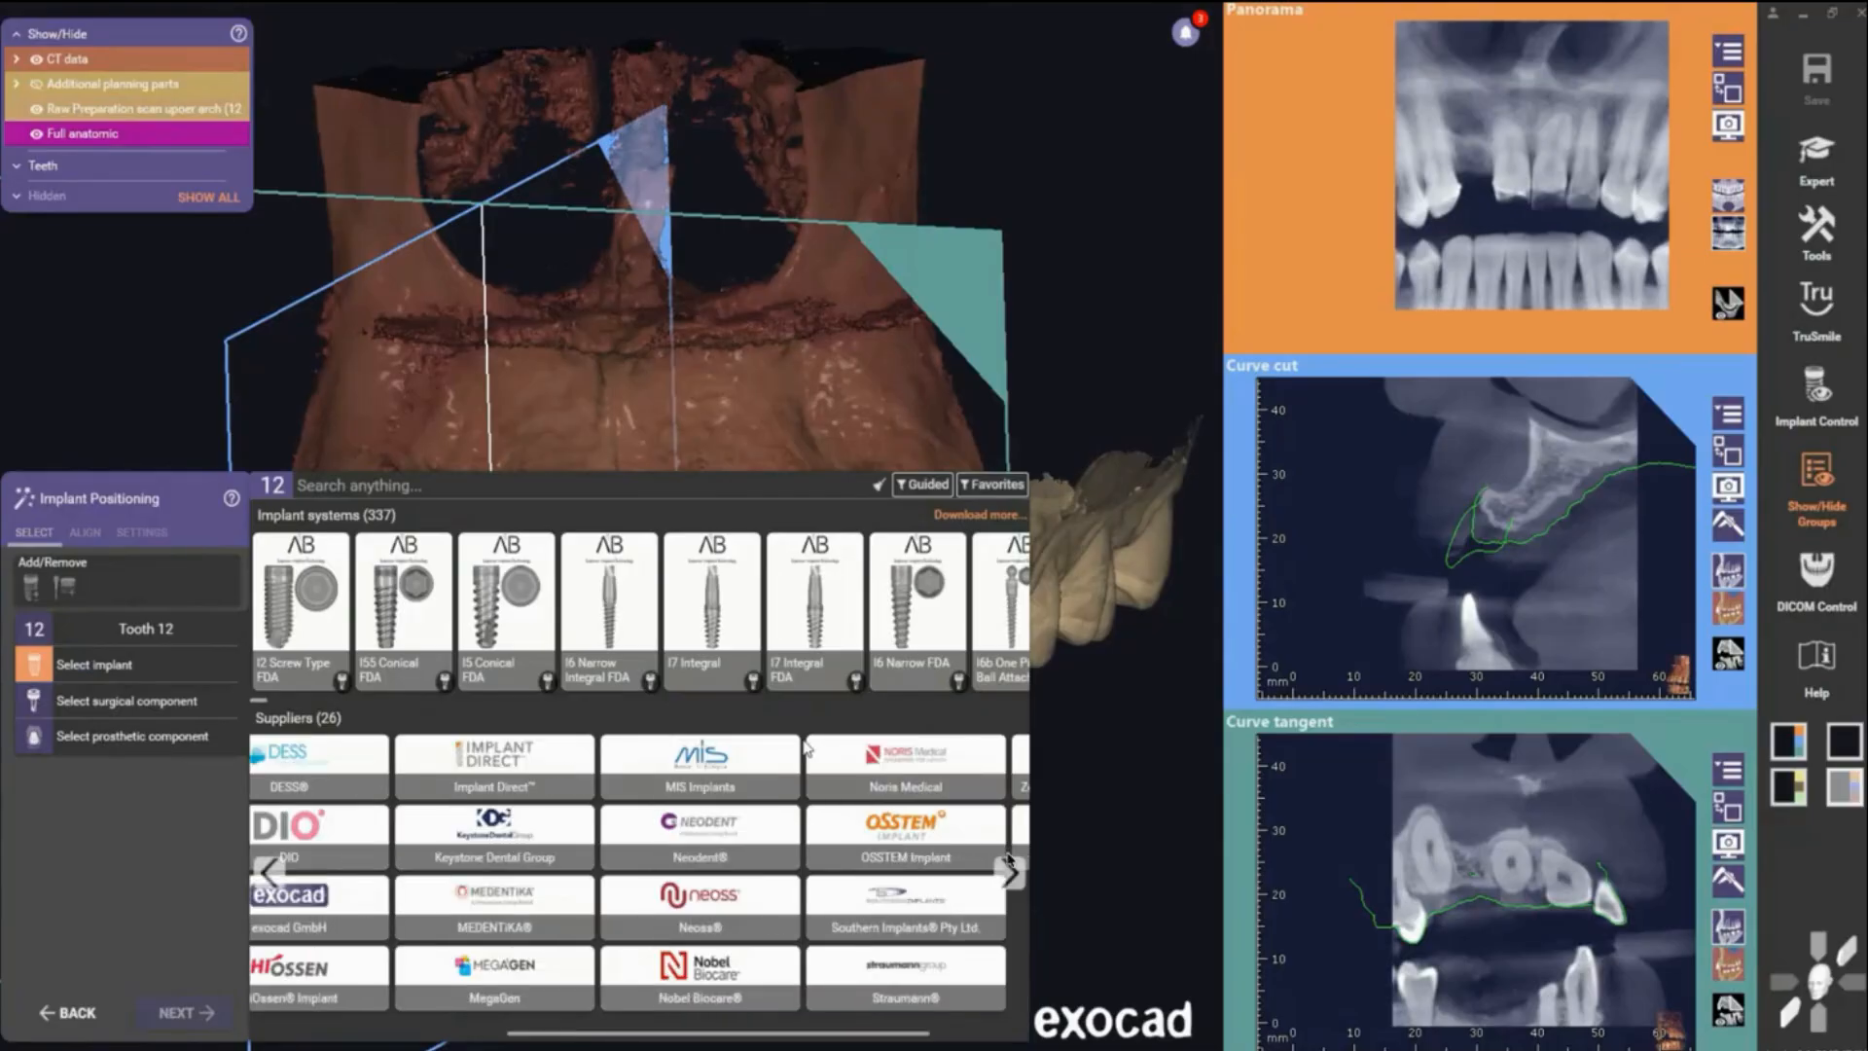
scroll(807, 749, "left", 5)
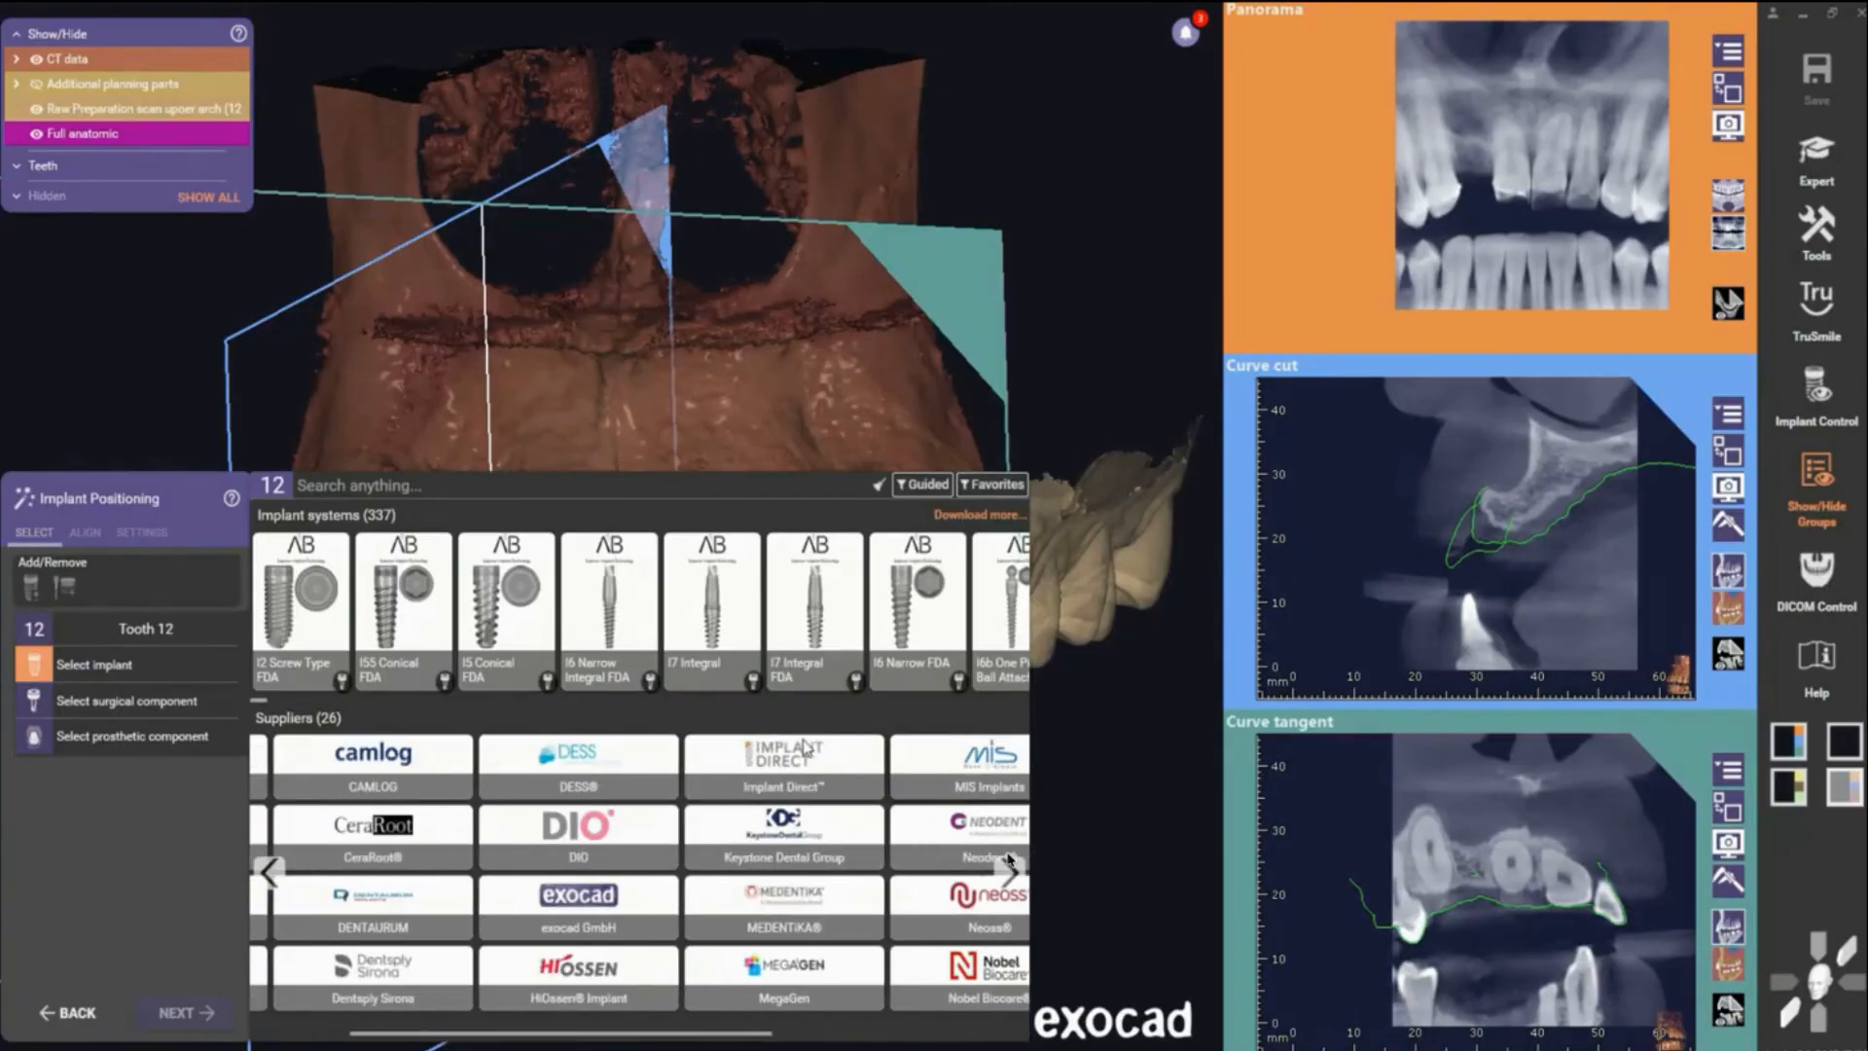
scroll(807, 748, "right", 4)
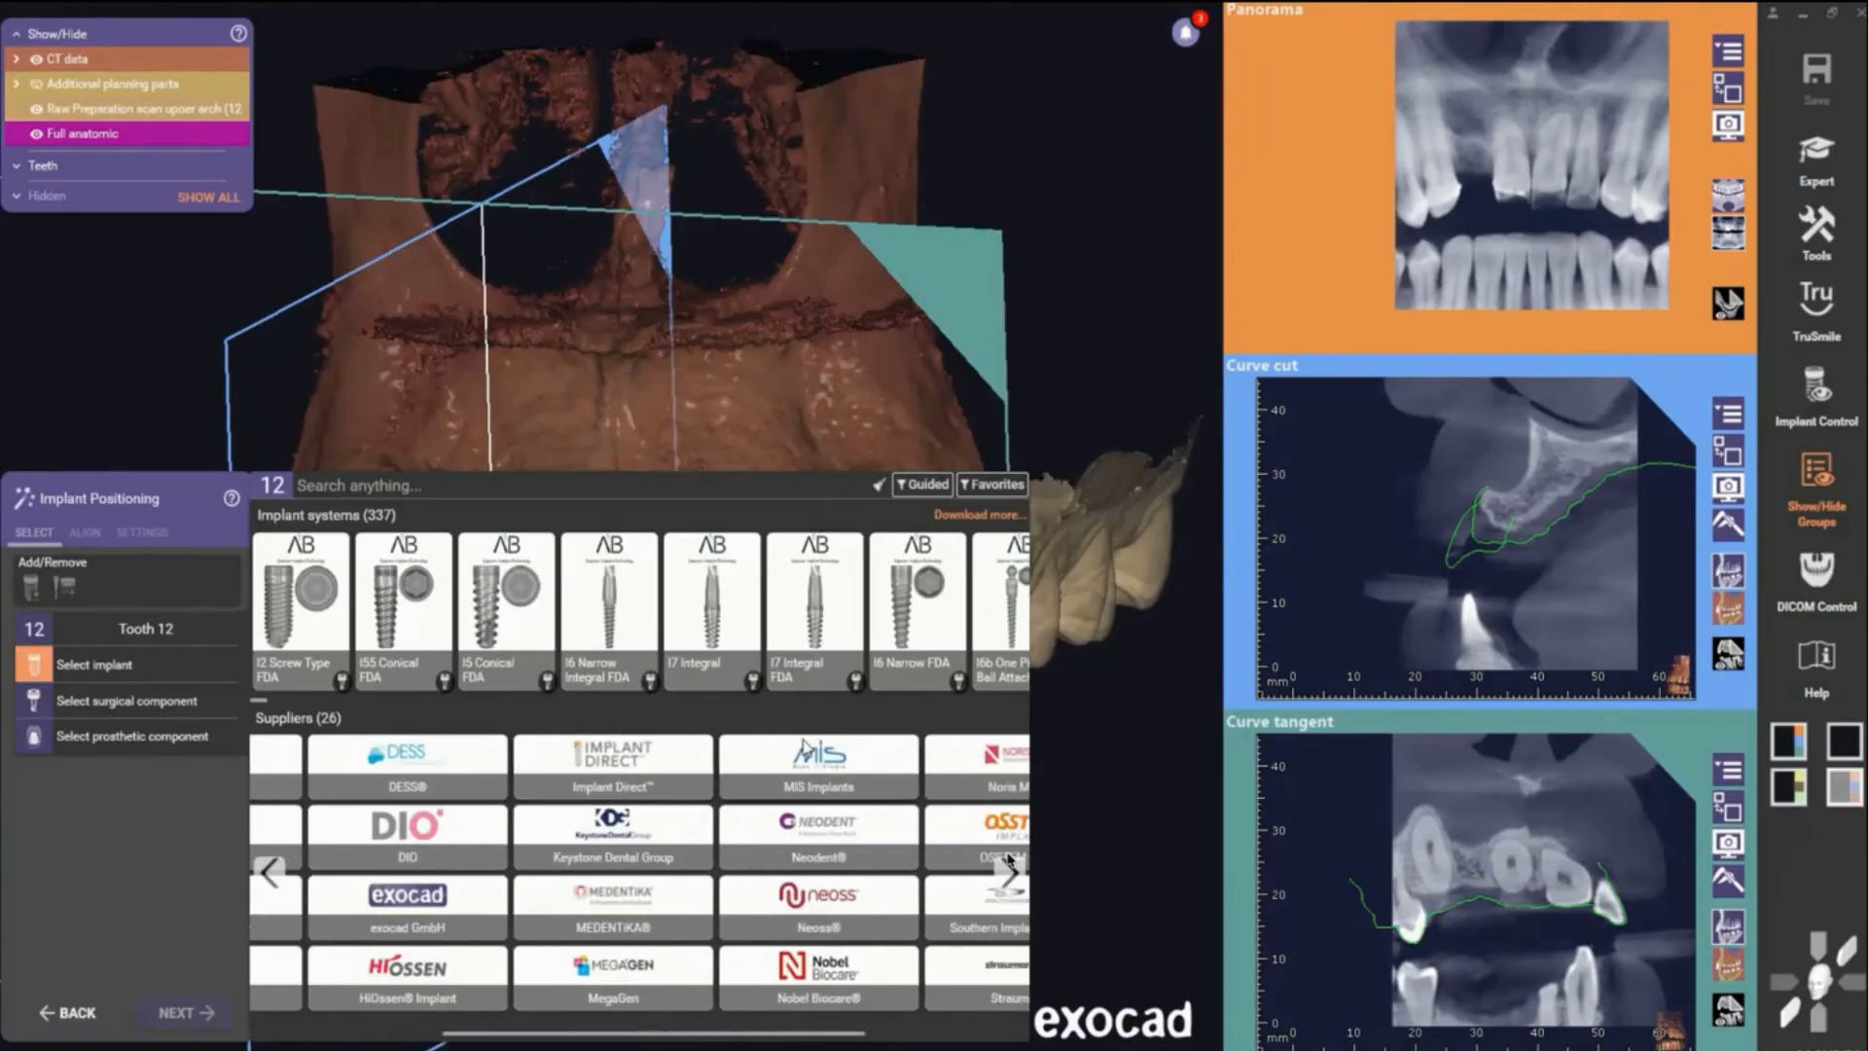
scroll(805, 747, "right", 2)
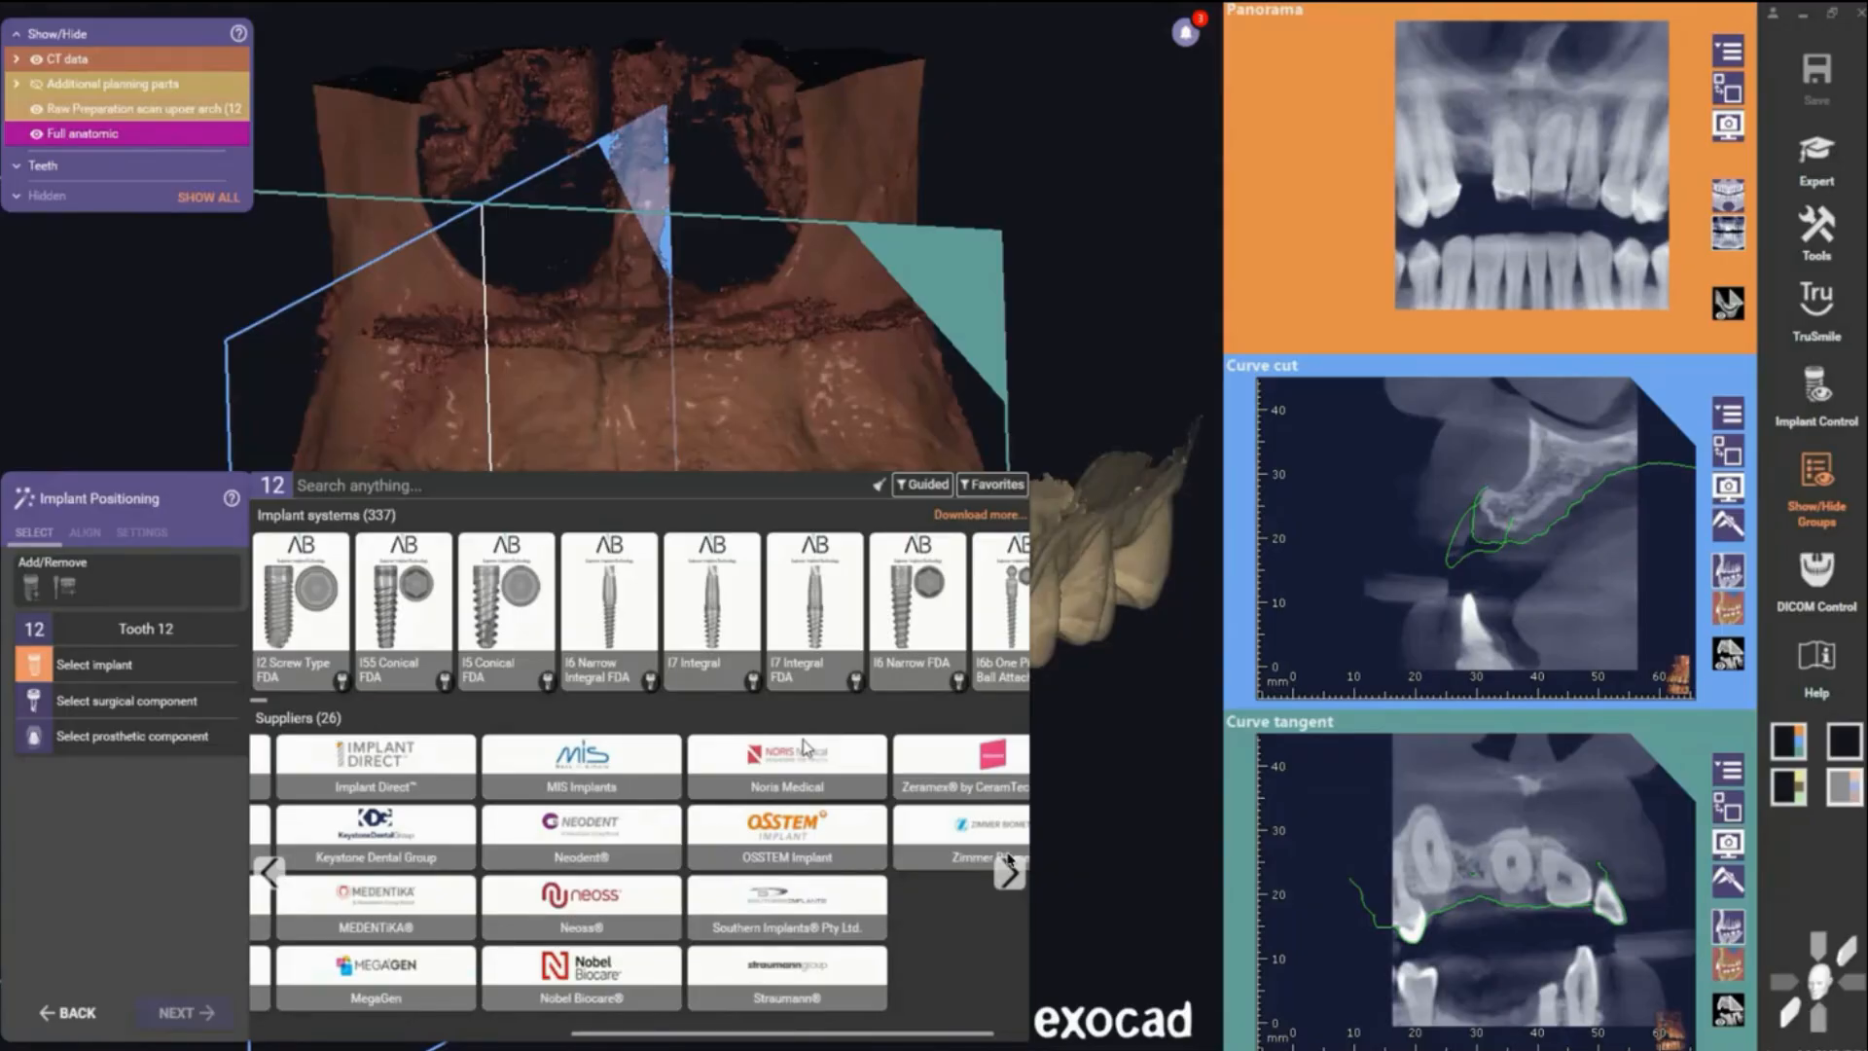
scroll(805, 747, "left", 2)
left_click(699, 974)
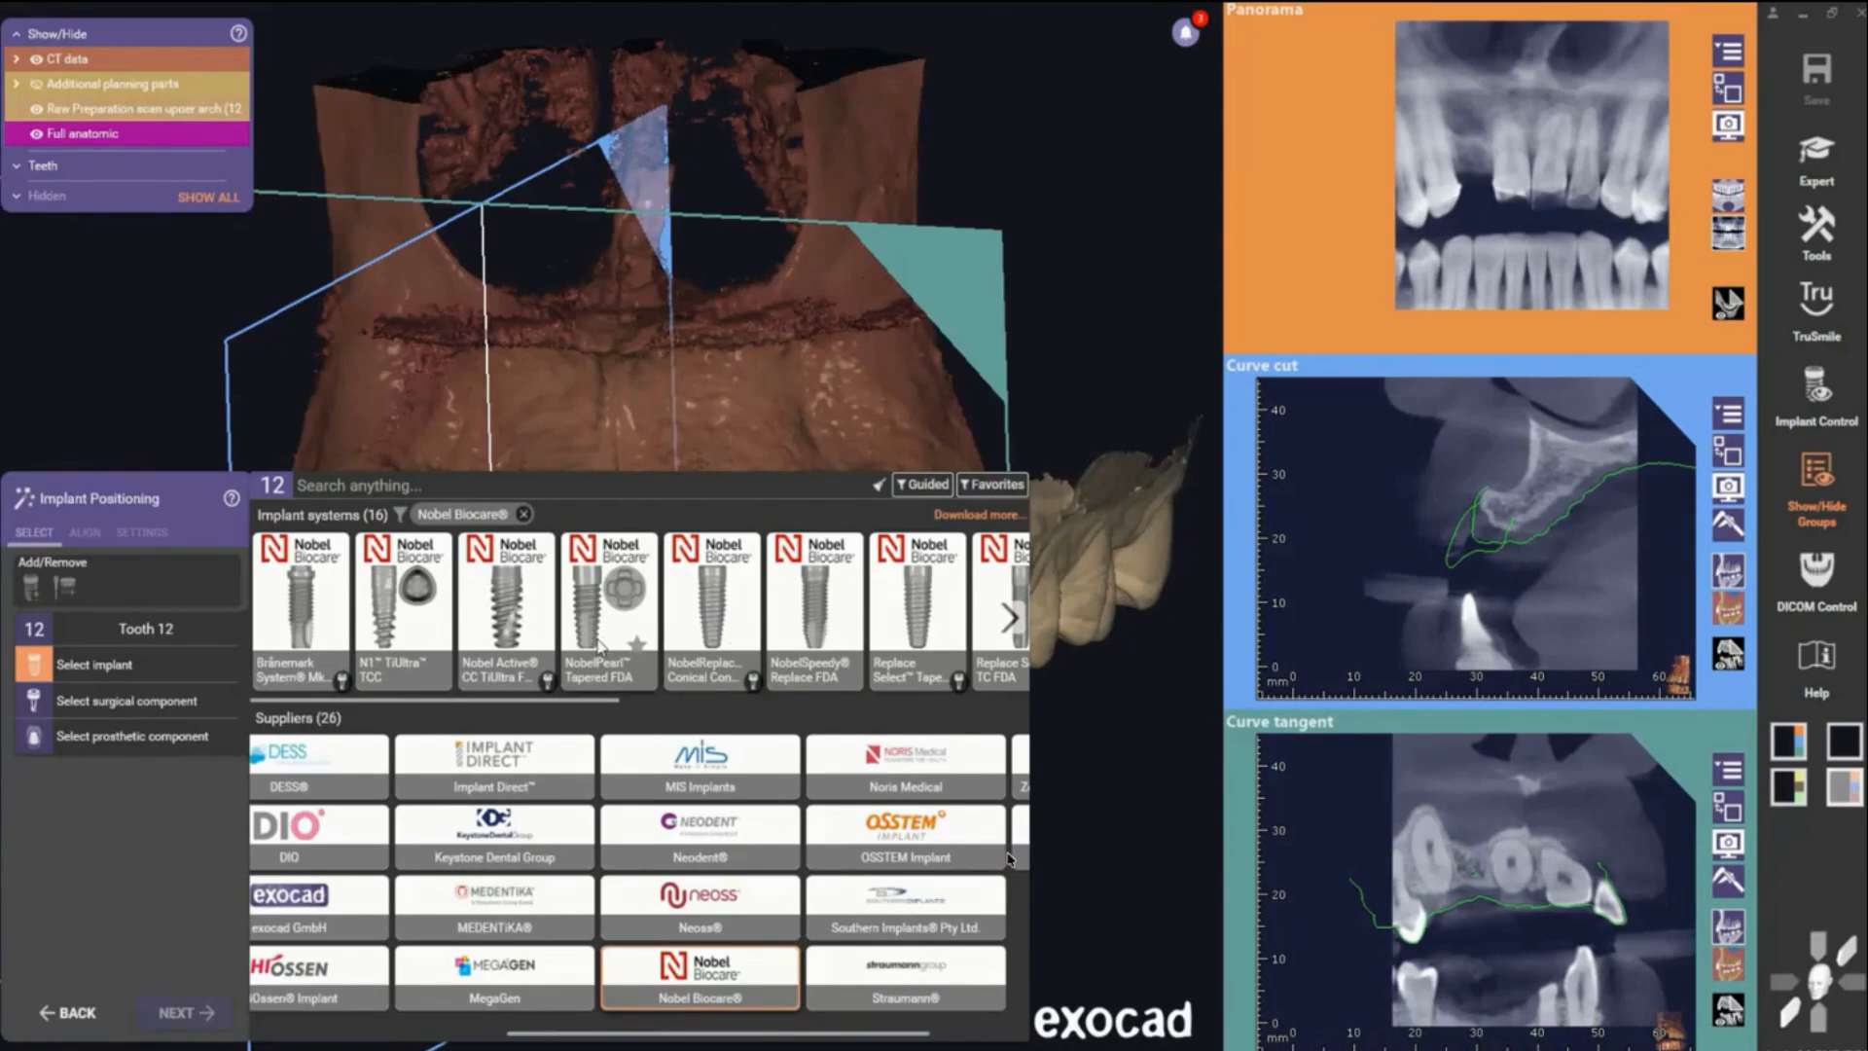
- Choose the Nobel Active CC TiUltra FDA implant, Ø 3.5 mm NP and 11.5 mm long, and confirm it
scroll(597, 645, "down", 5)
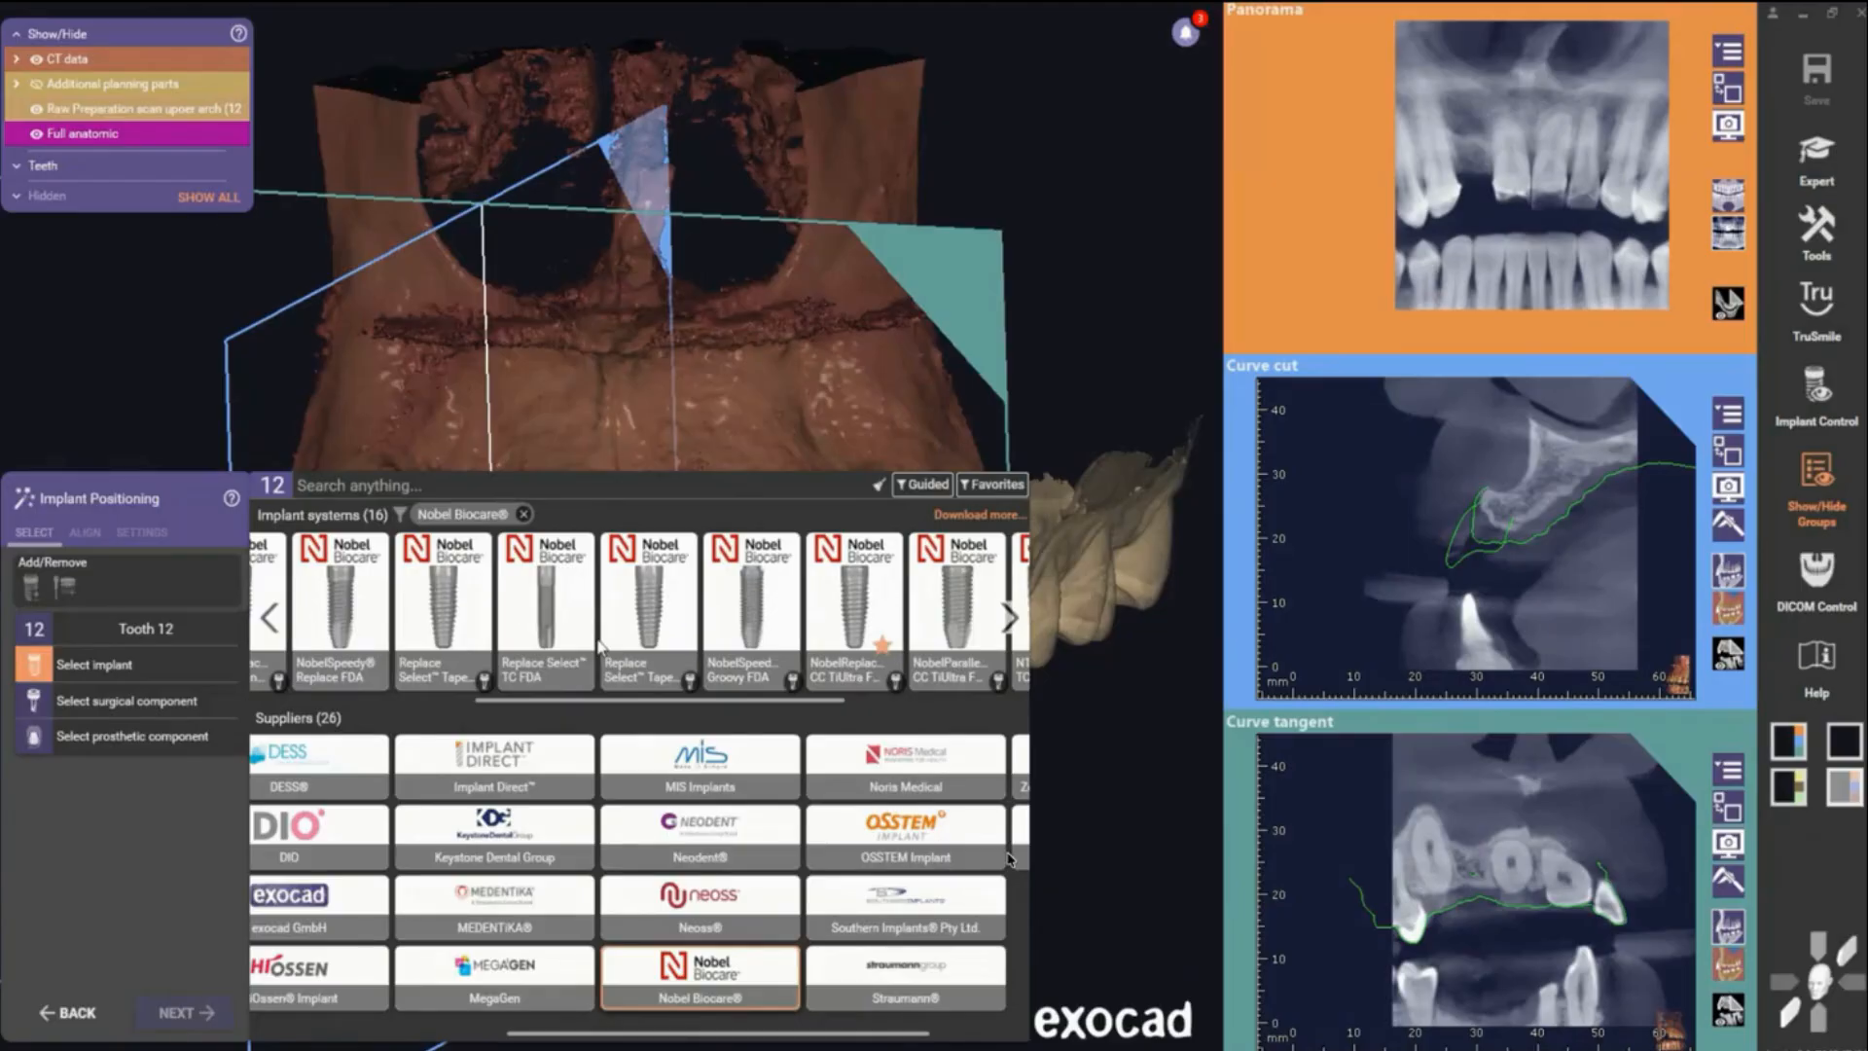
scroll(601, 645, "down", 2)
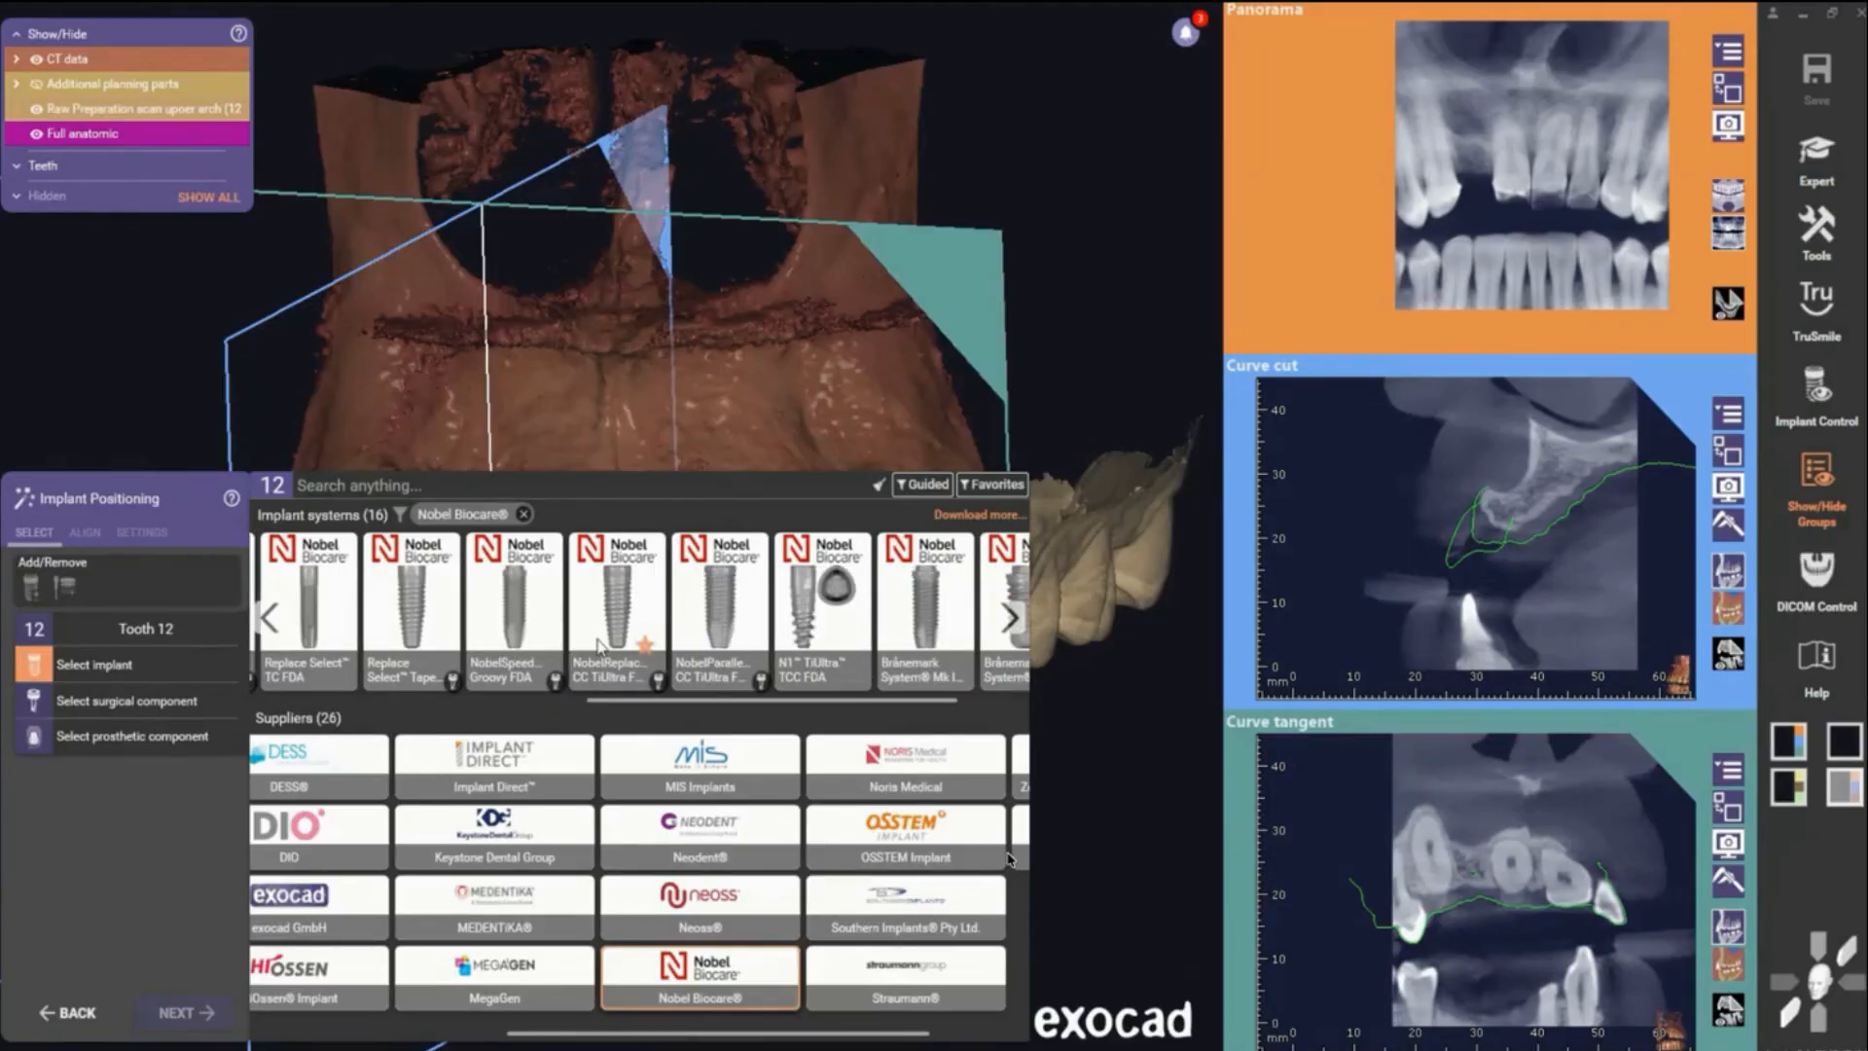
scroll(601, 645, "up", 1)
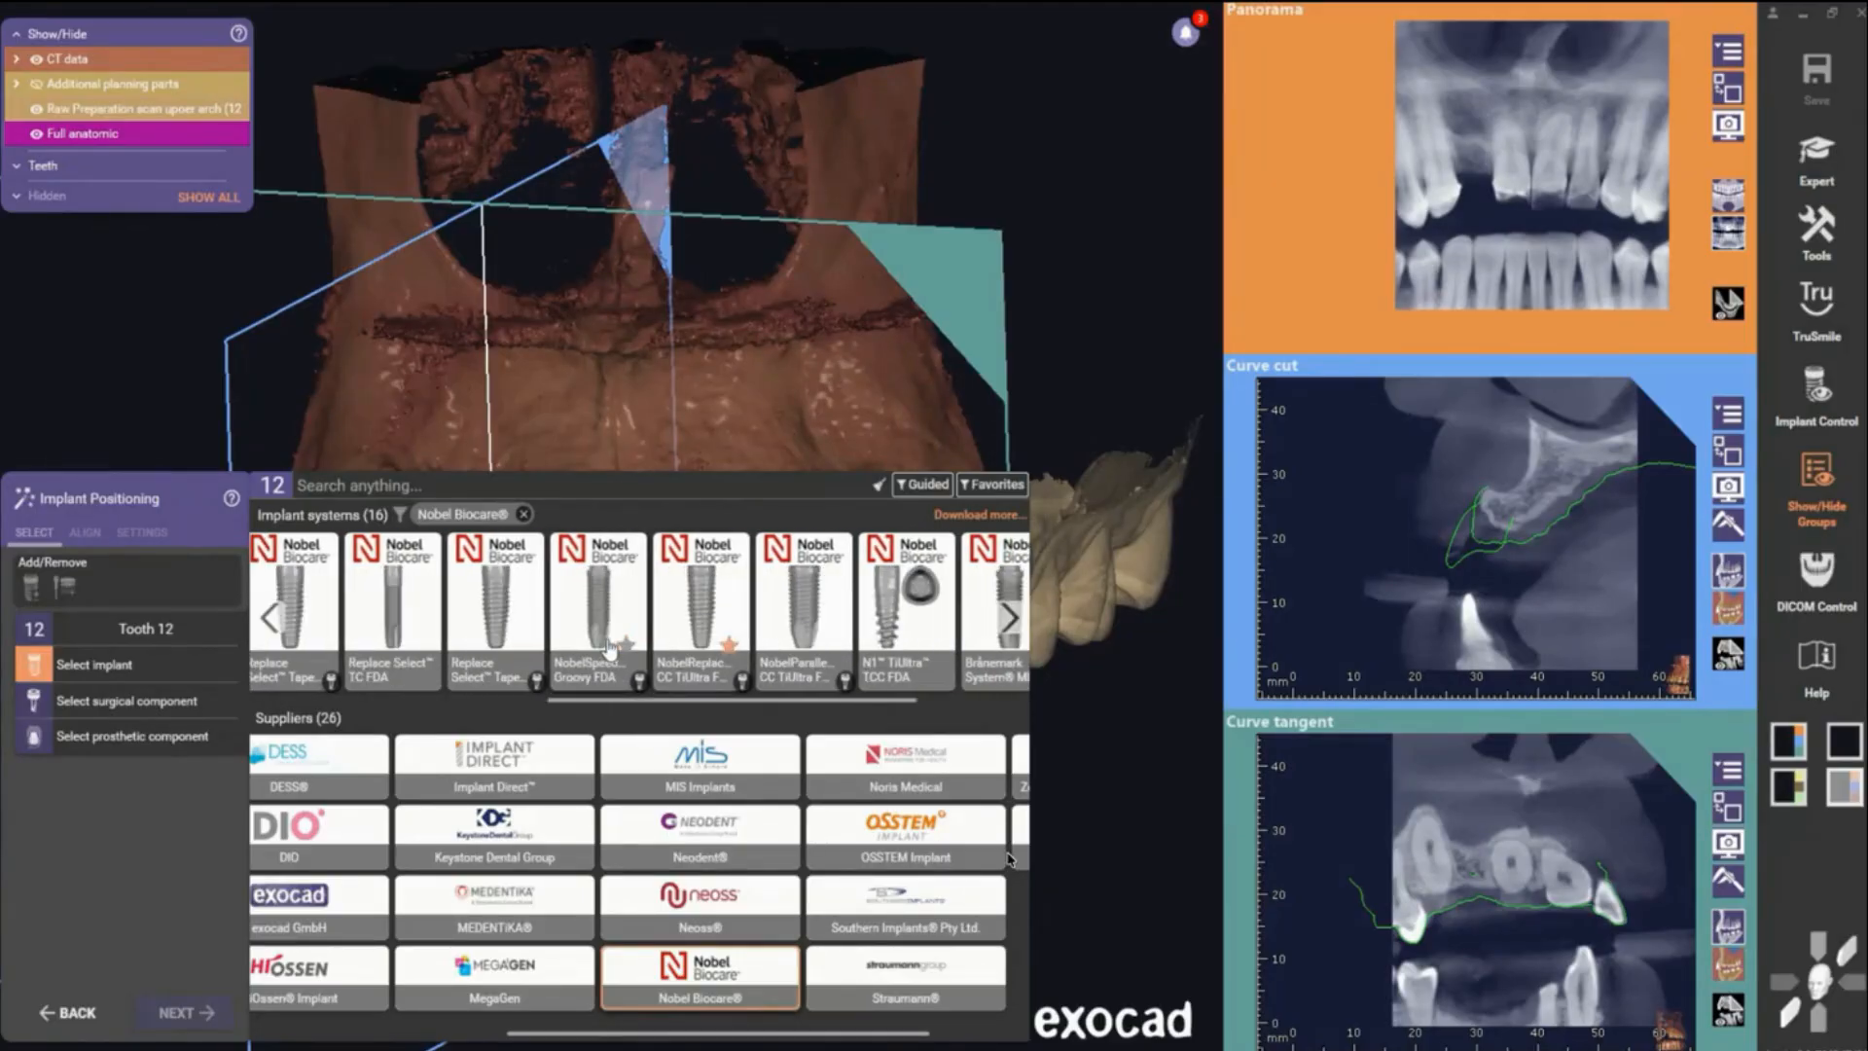
left_click(822, 609)
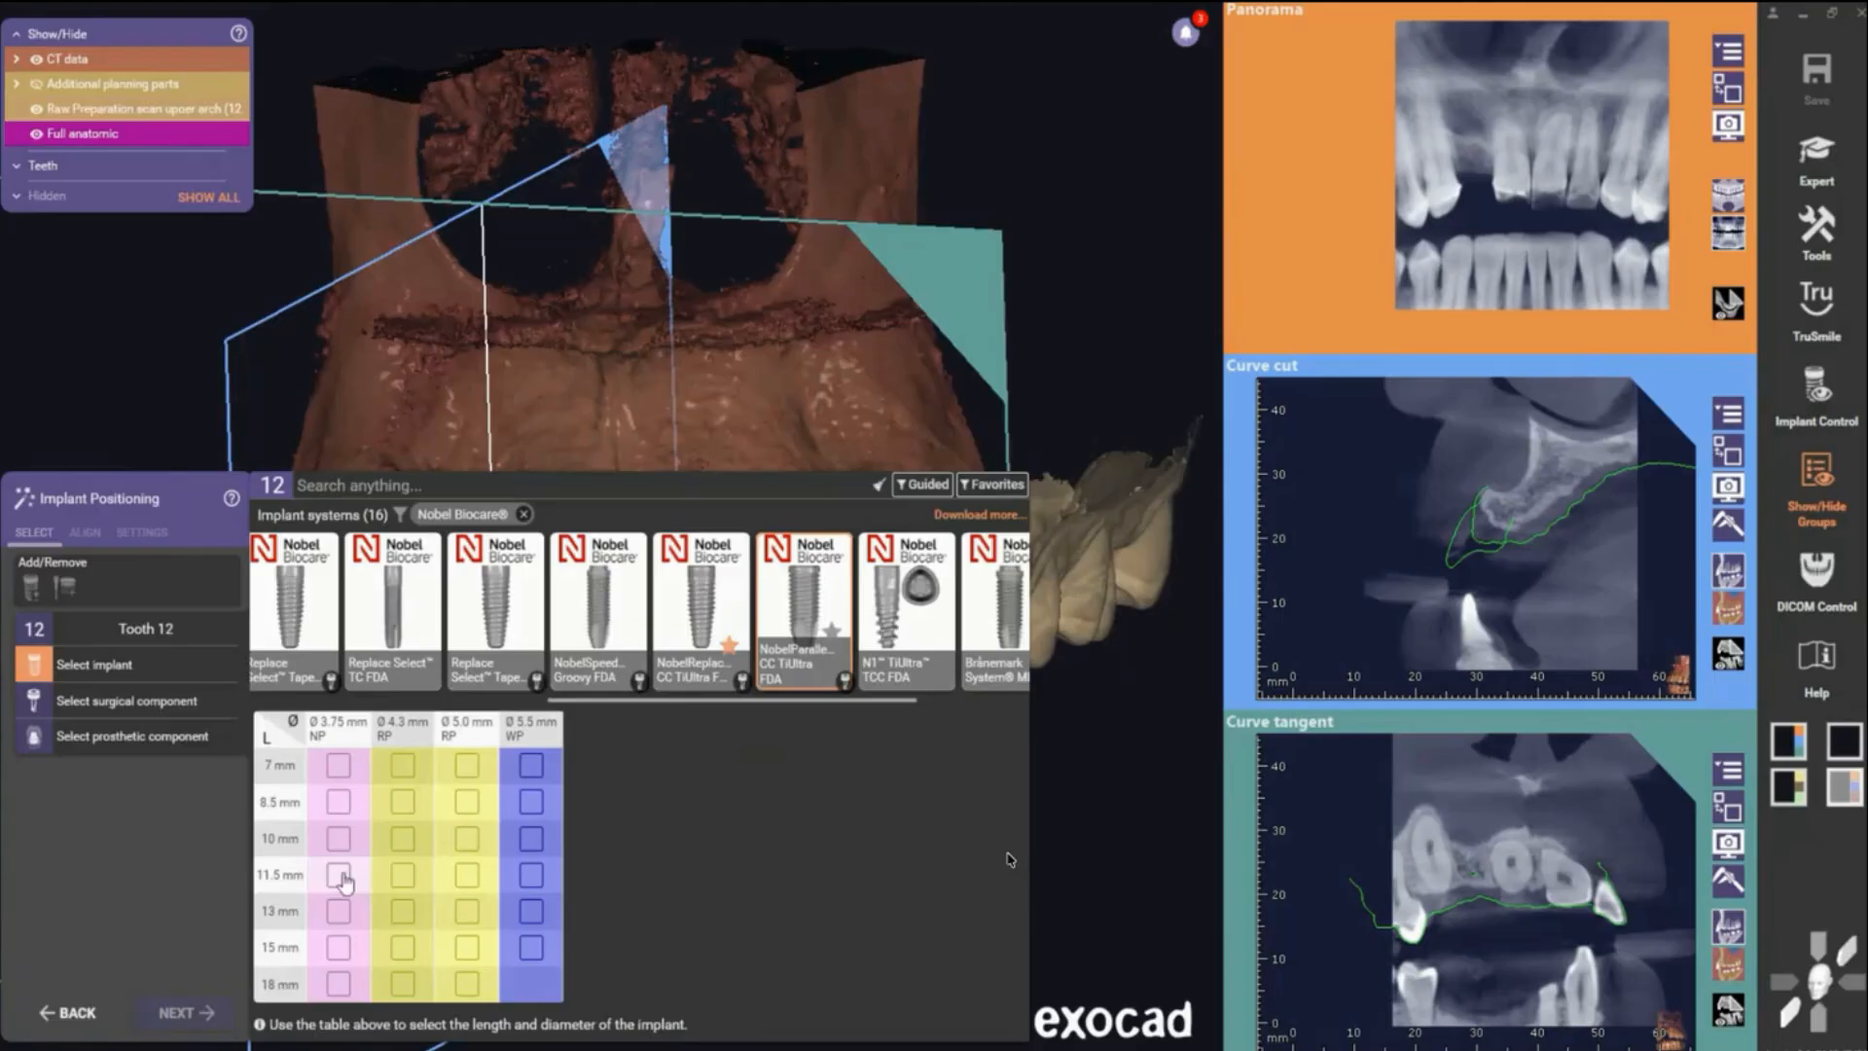
scroll(628, 647, "up", 3)
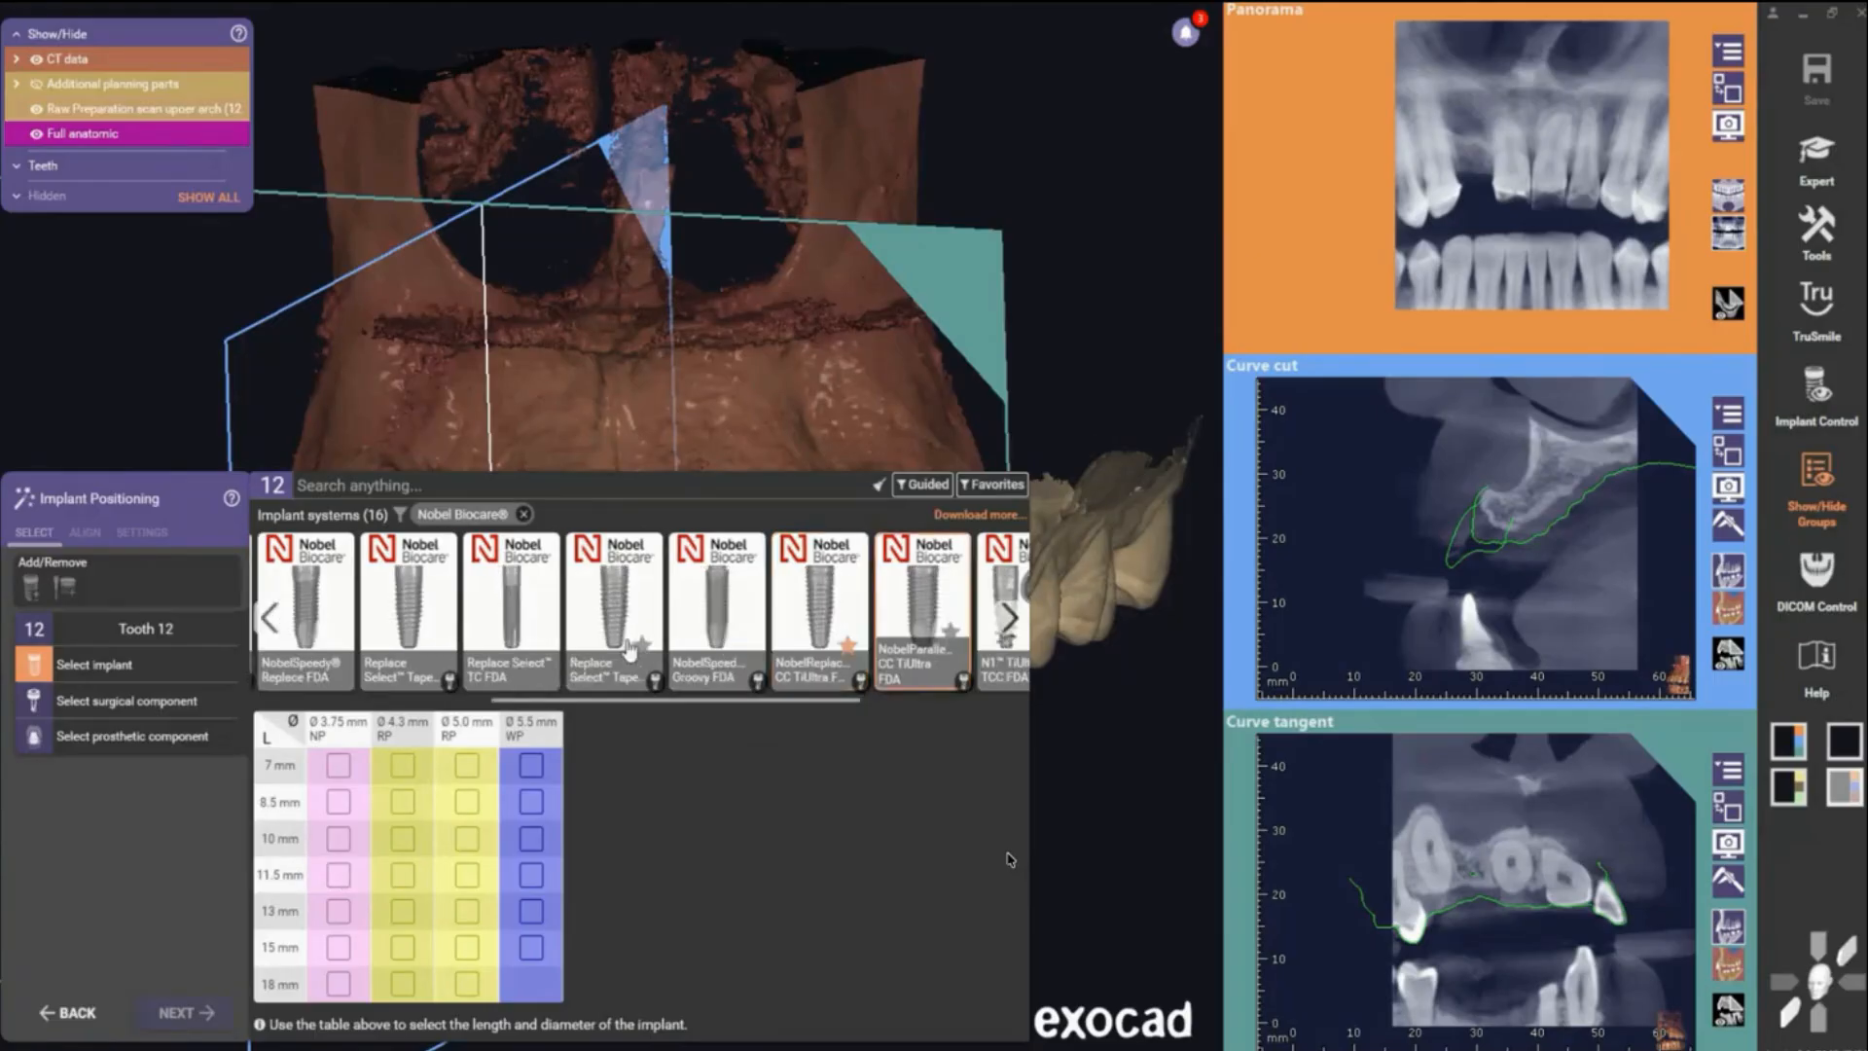
scroll(627, 648, "up", 2)
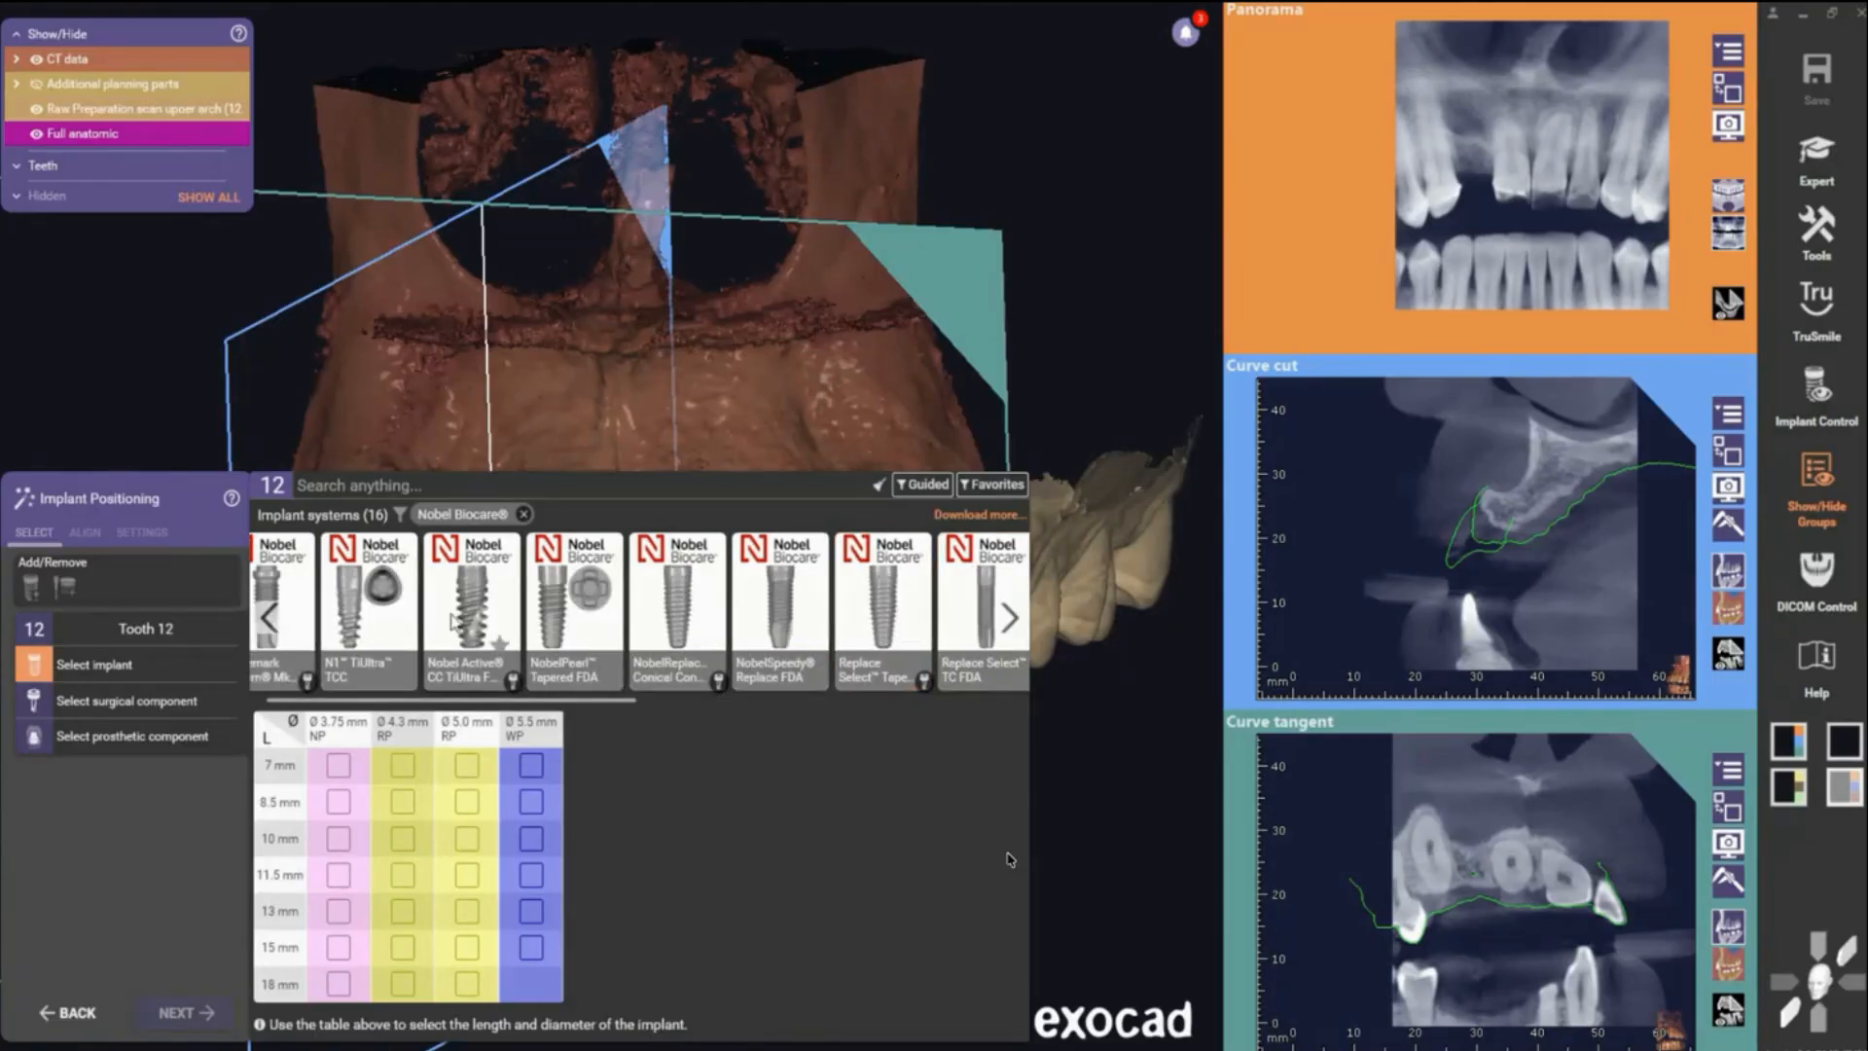
left_click(434, 660)
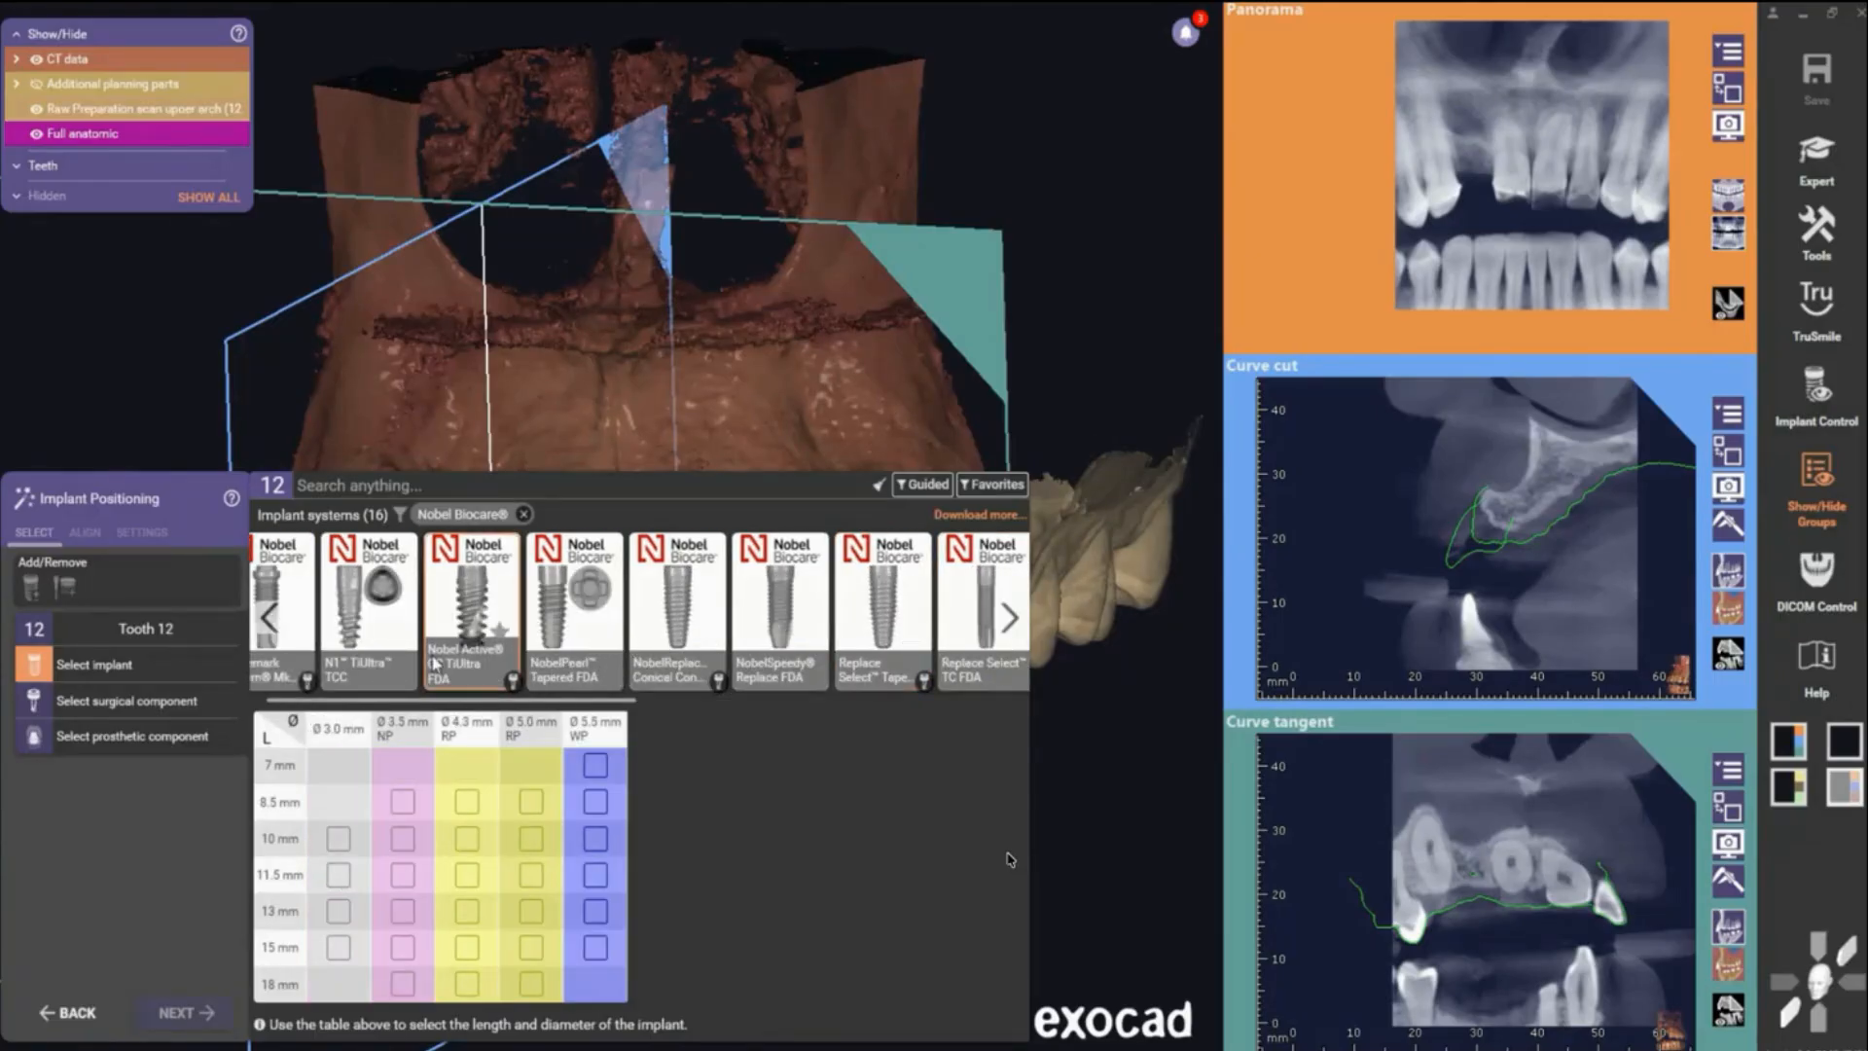
left_click(403, 875)
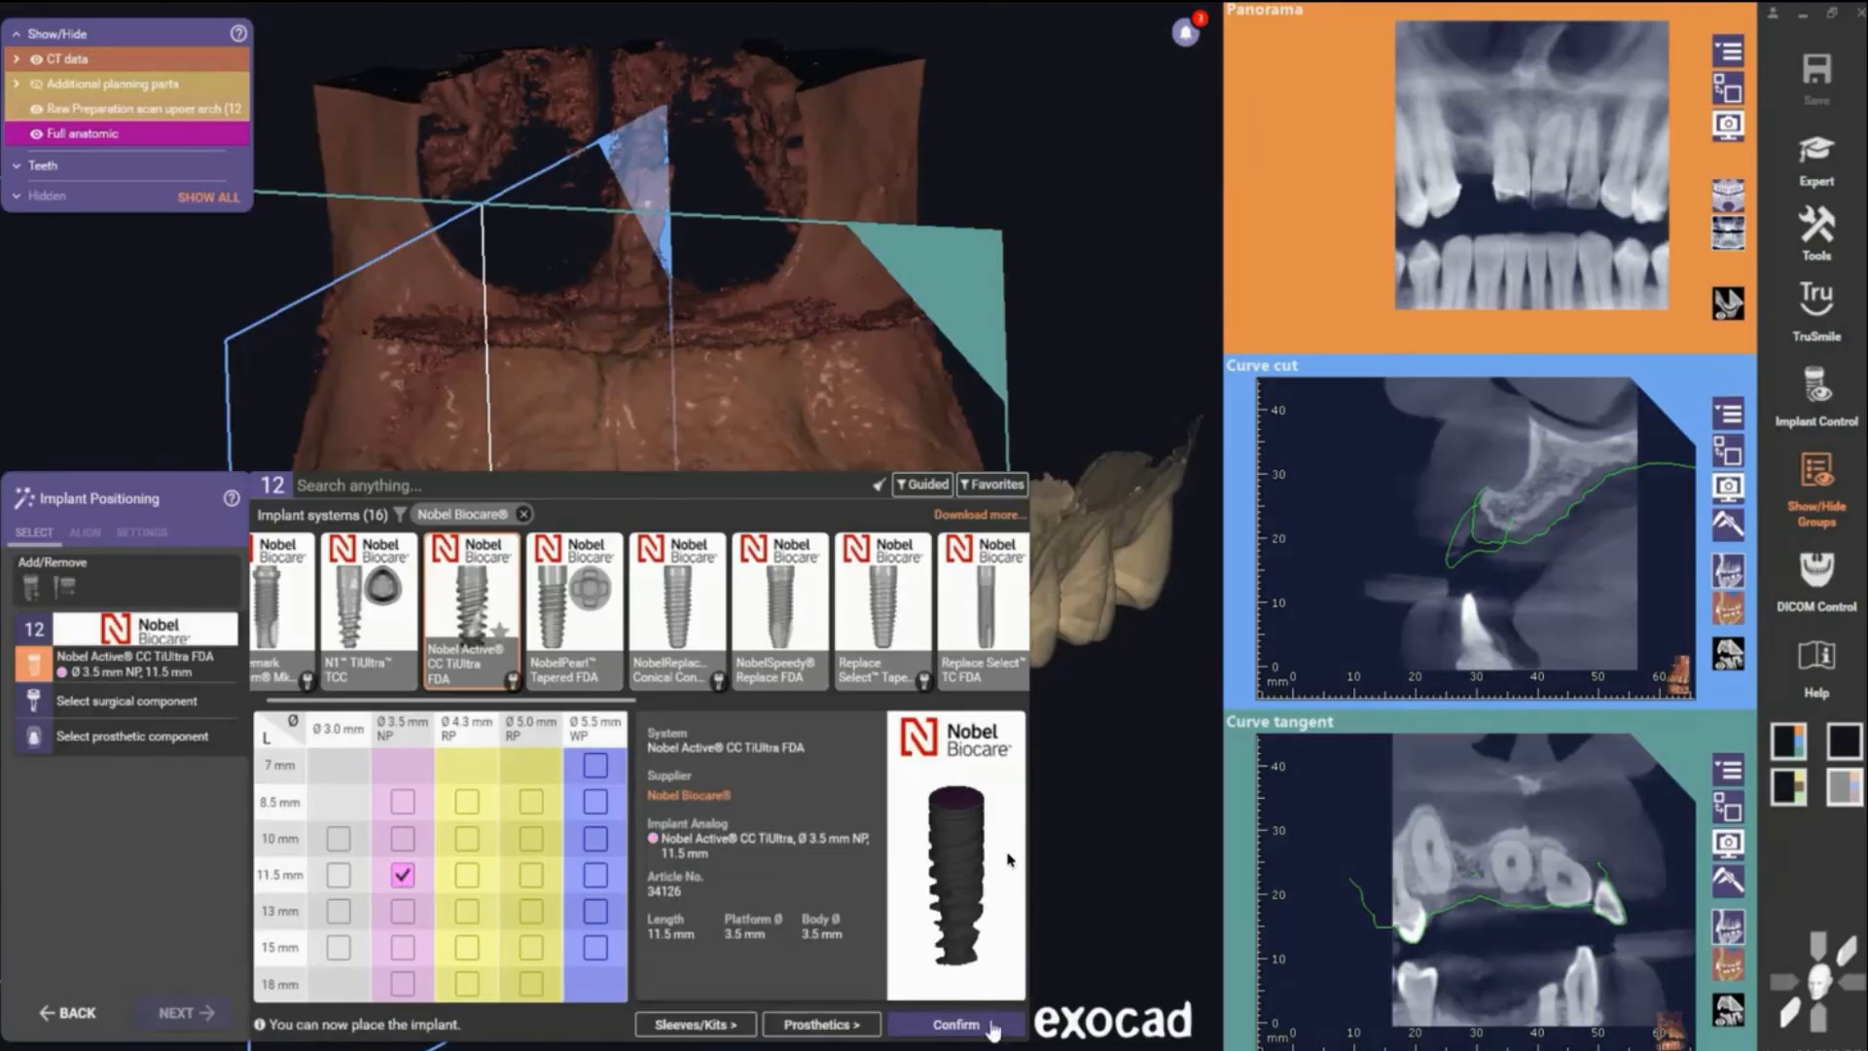
left_click(956, 1024)
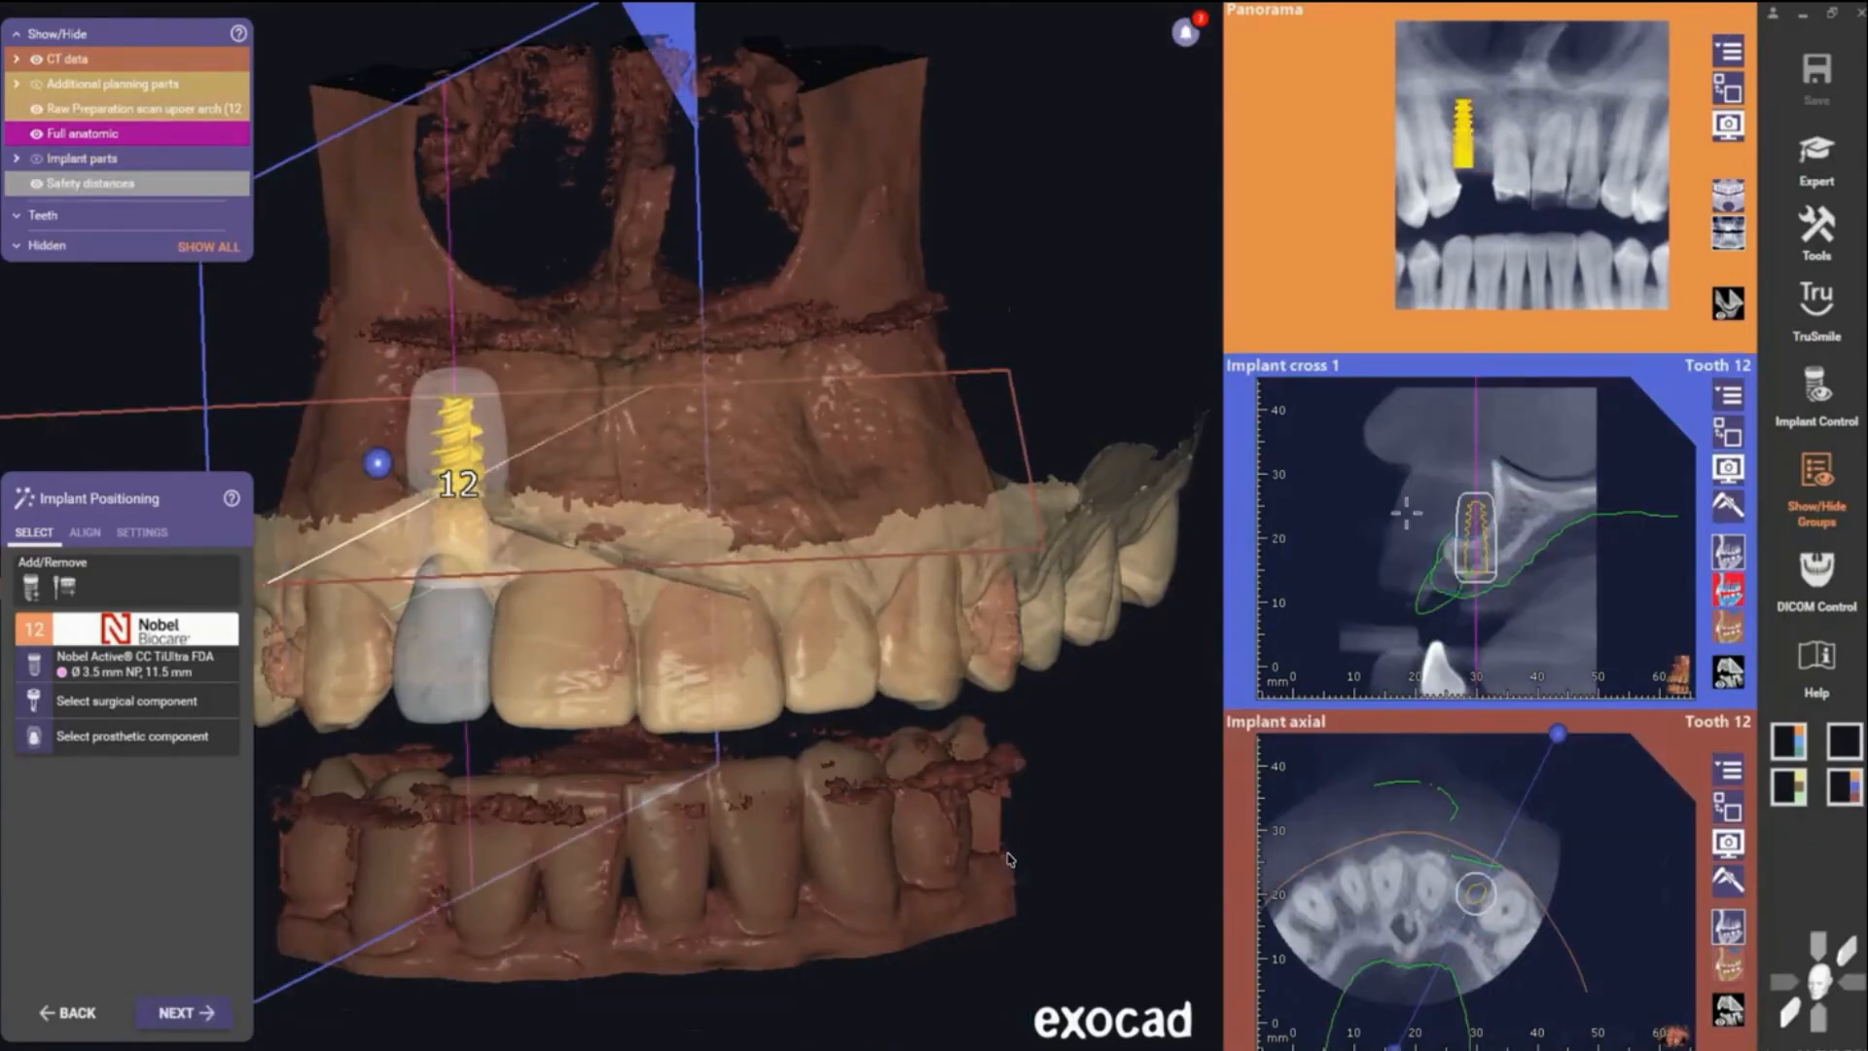
- Reposition and tilt implant 12 within the bone using the implant cross-section view
left_click_drag(1515, 393, 1611, 557)
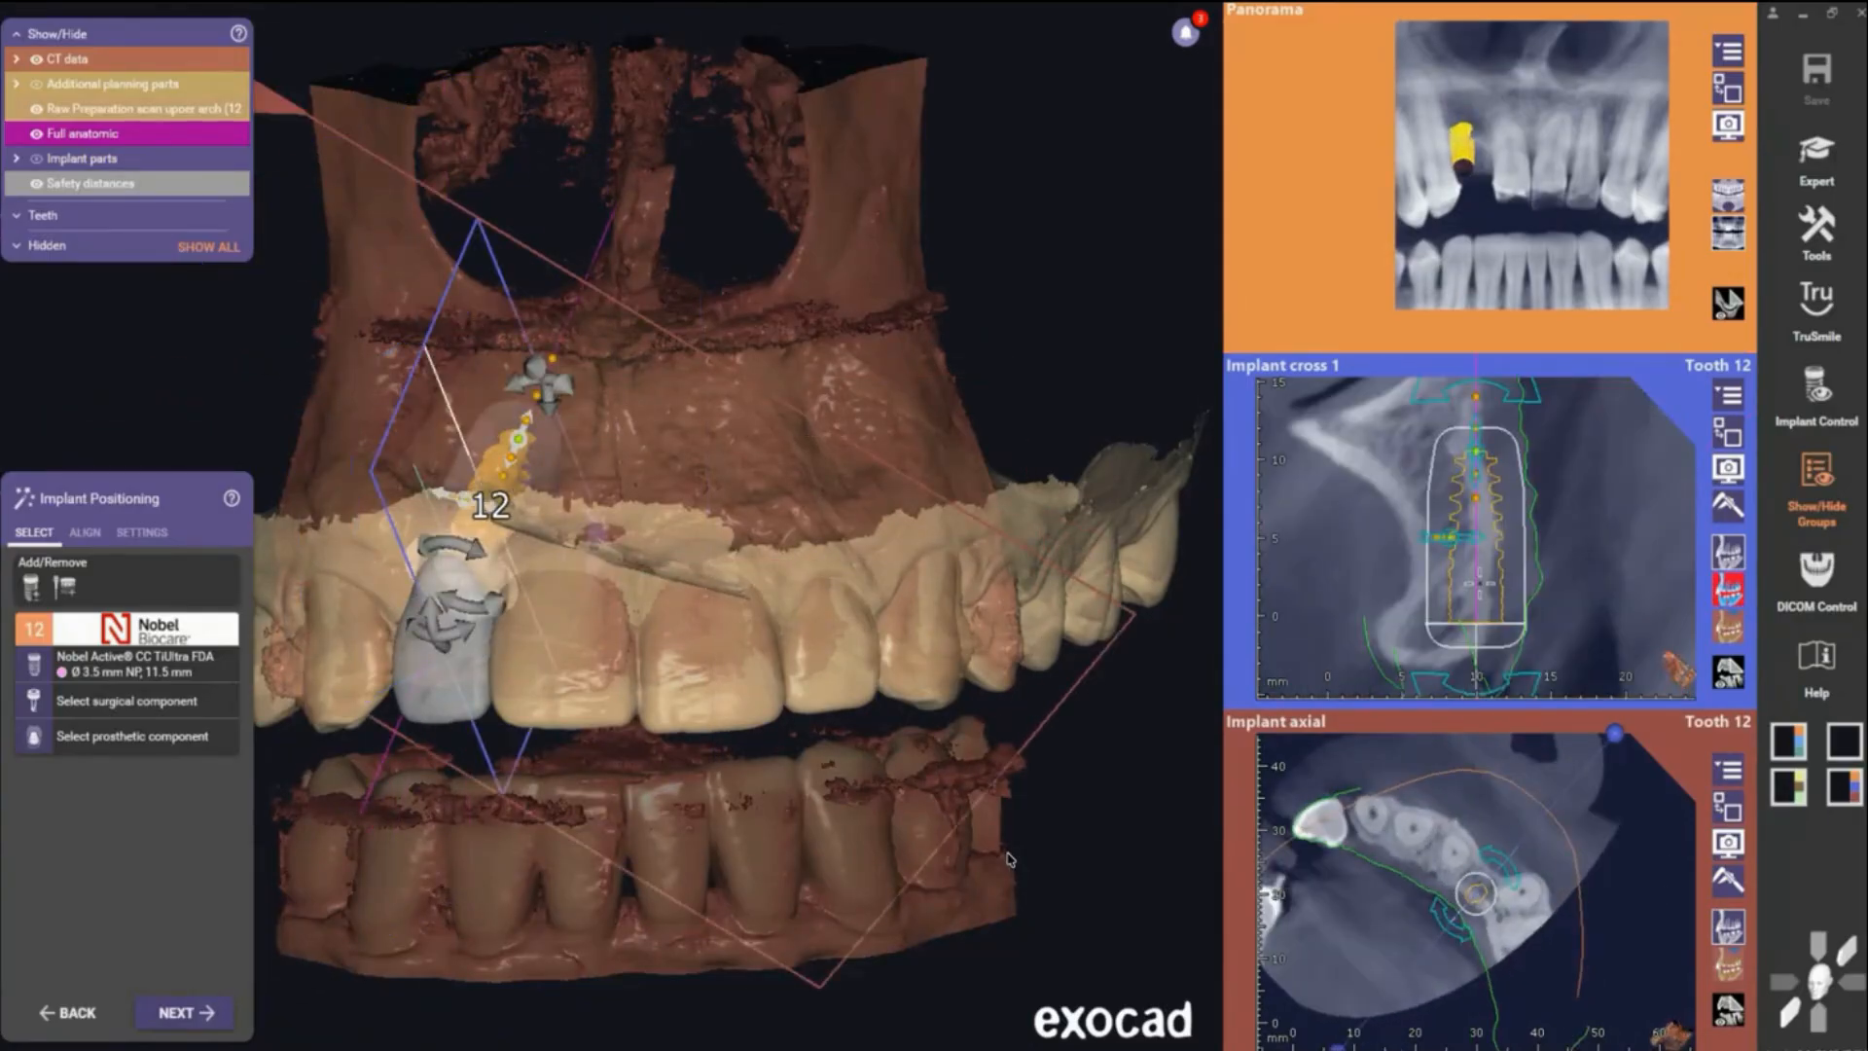
left_click_drag(1445, 603, 1454, 588)
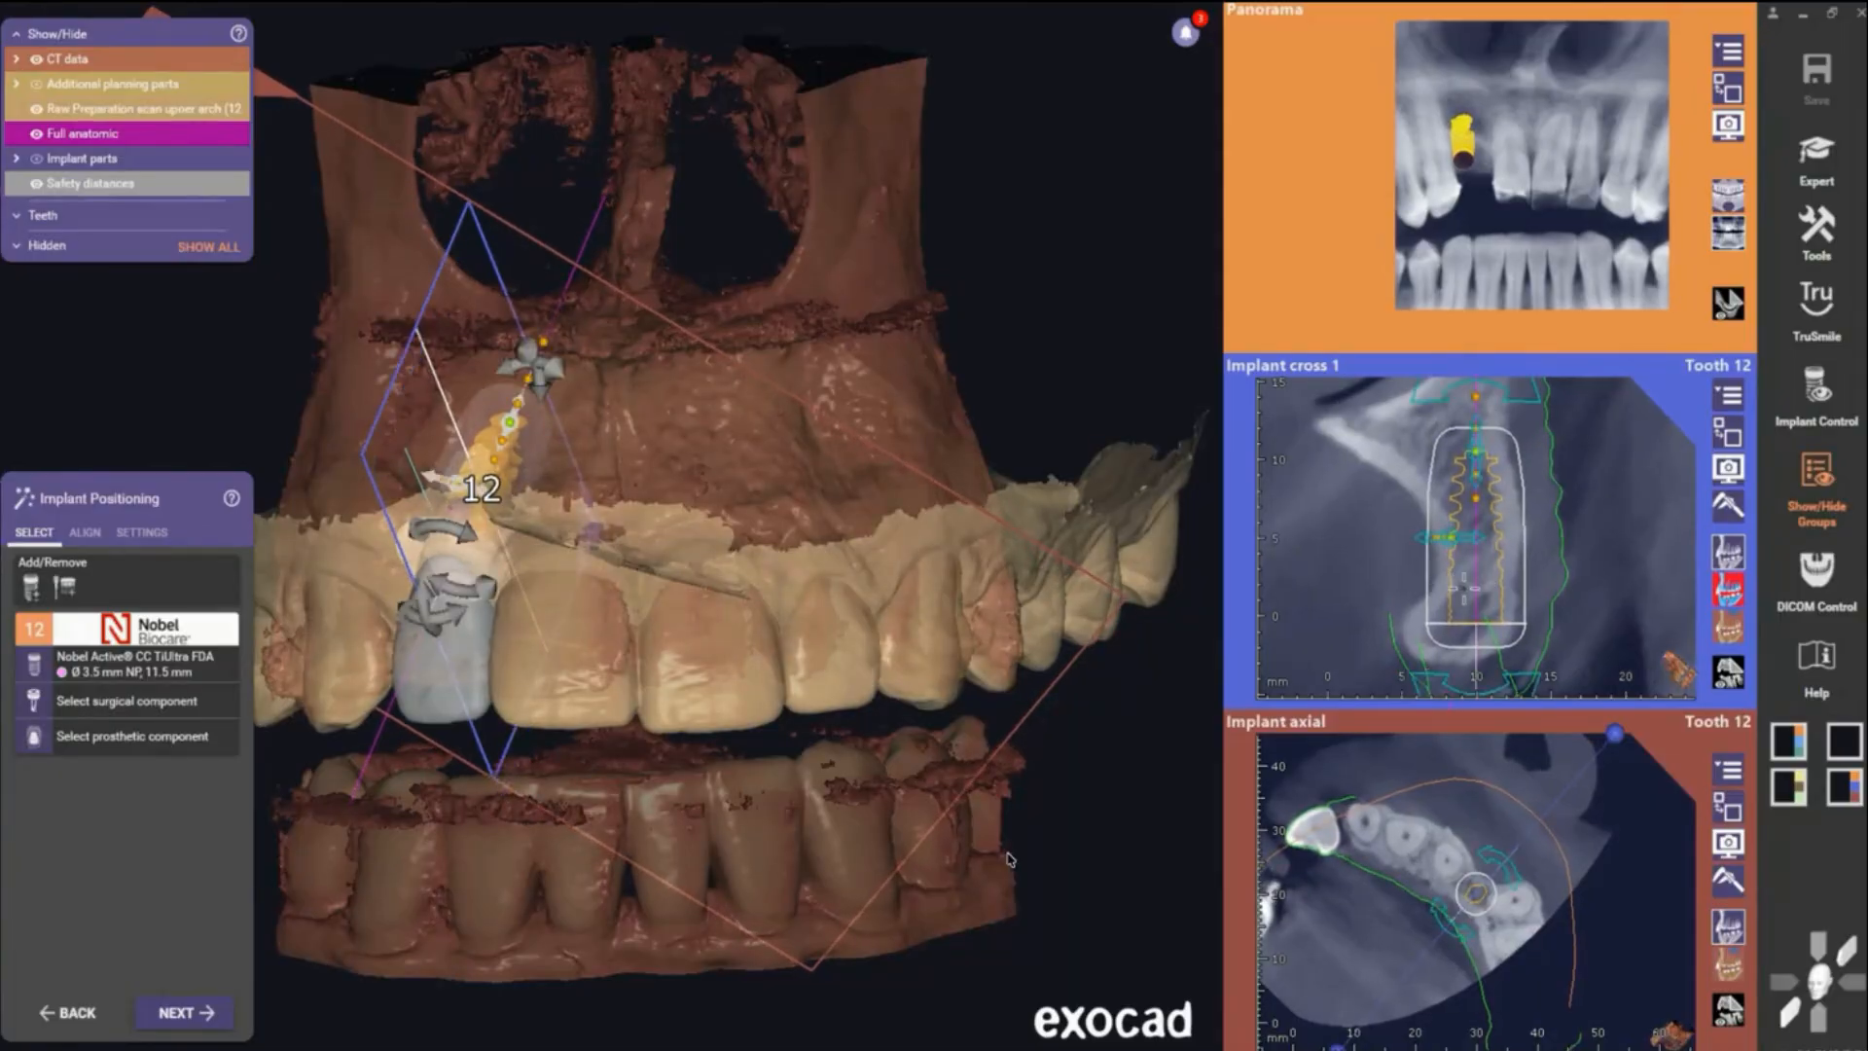
scroll(1477, 595, "down", 4)
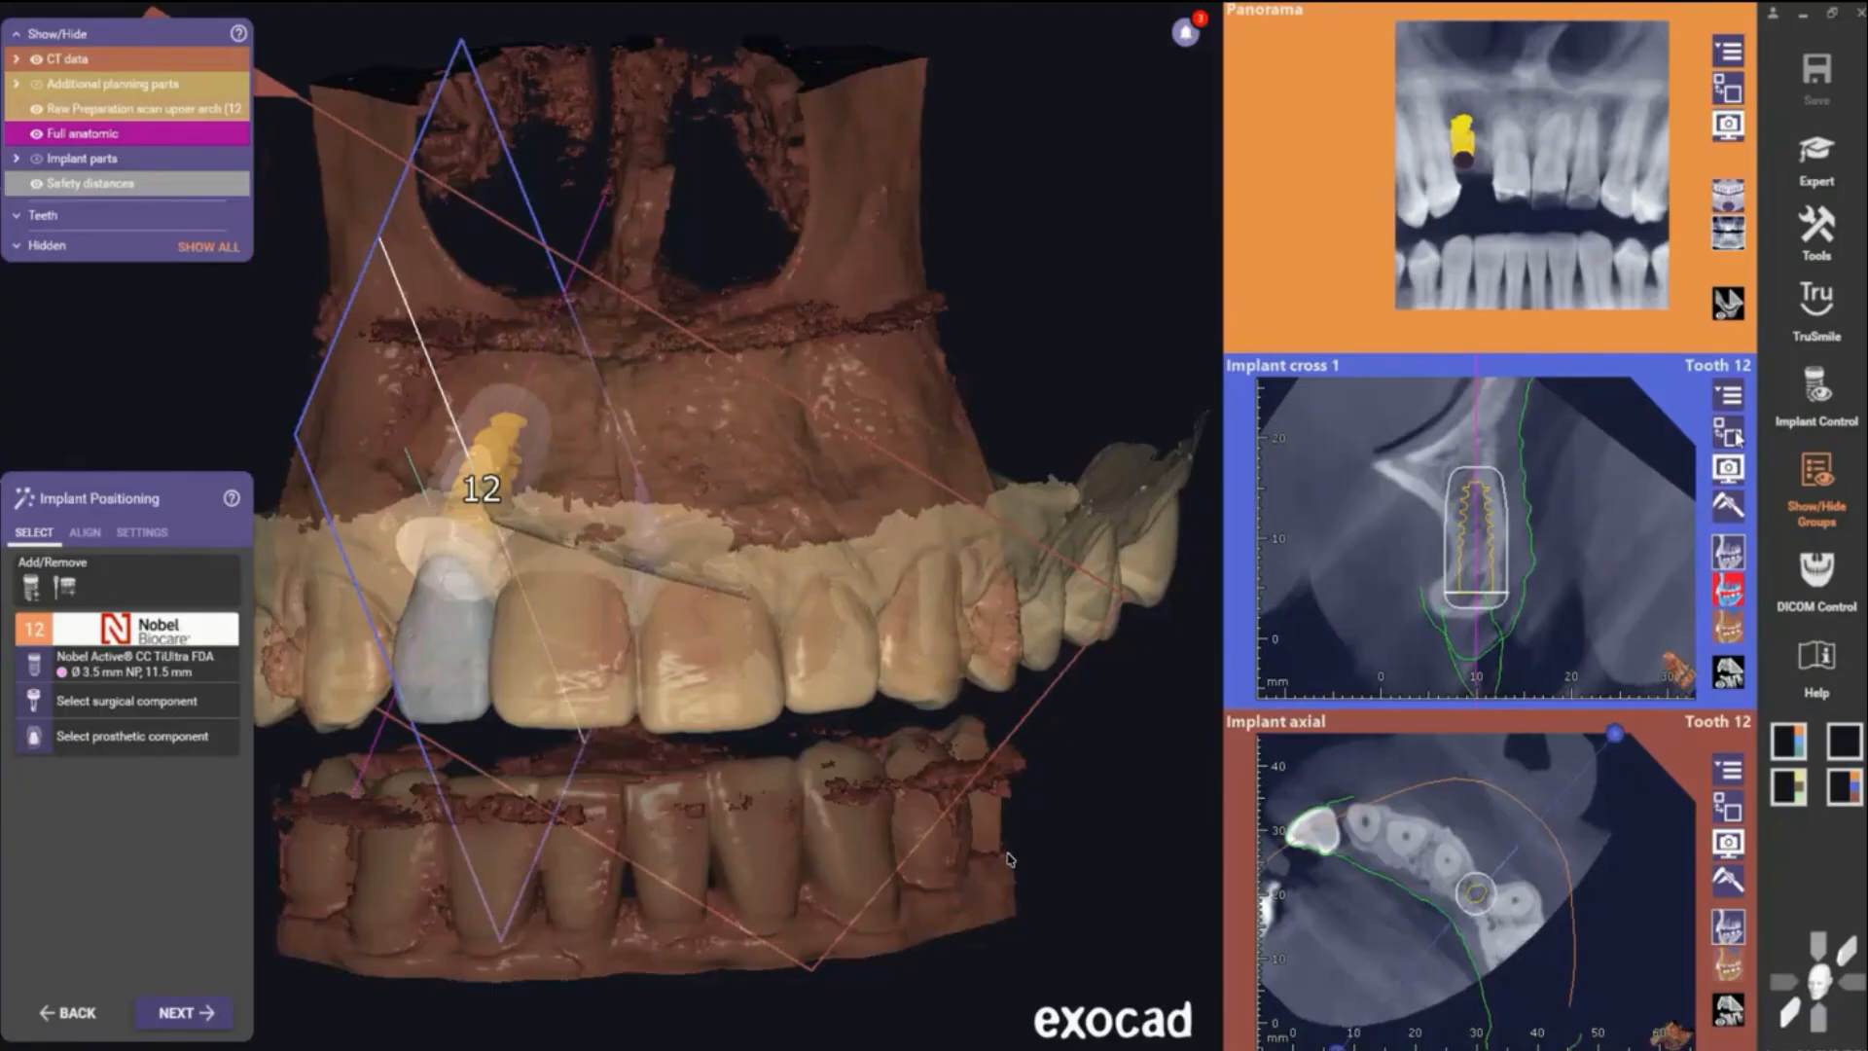
left_click(1729, 433)
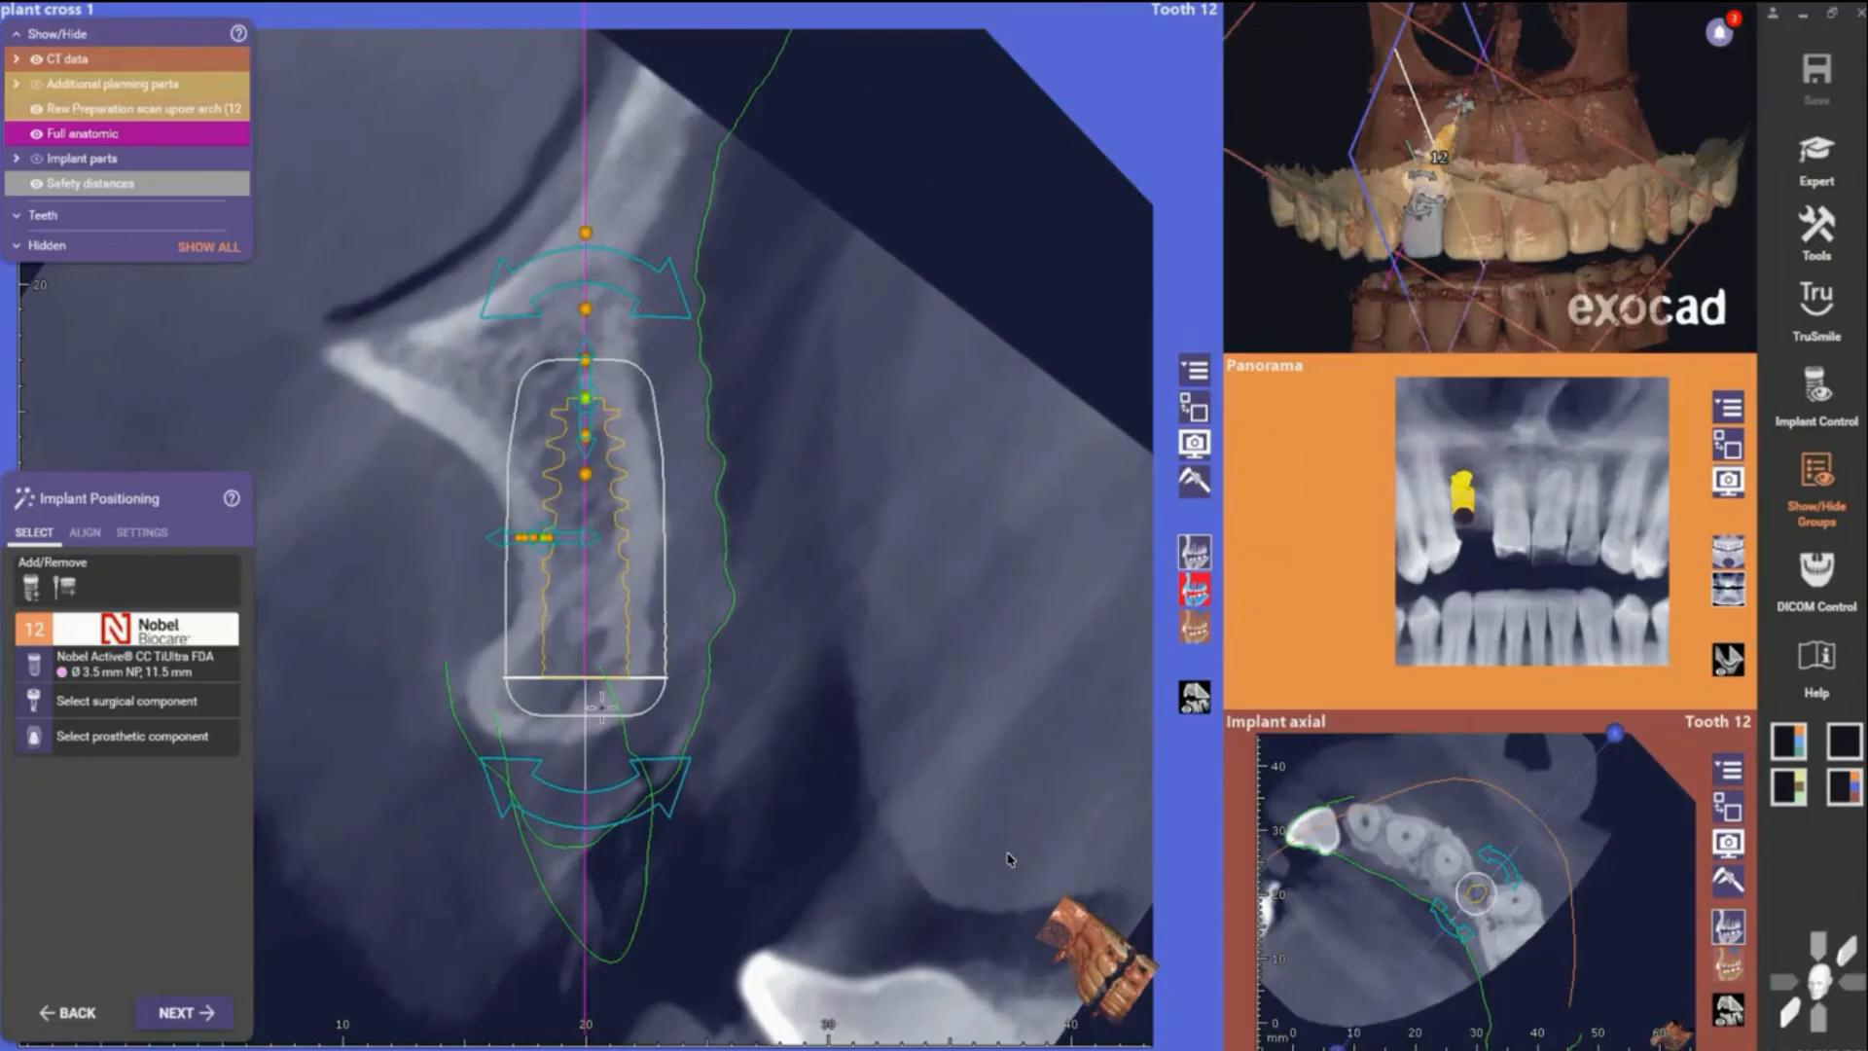
left_click_drag(586, 804, 610, 803)
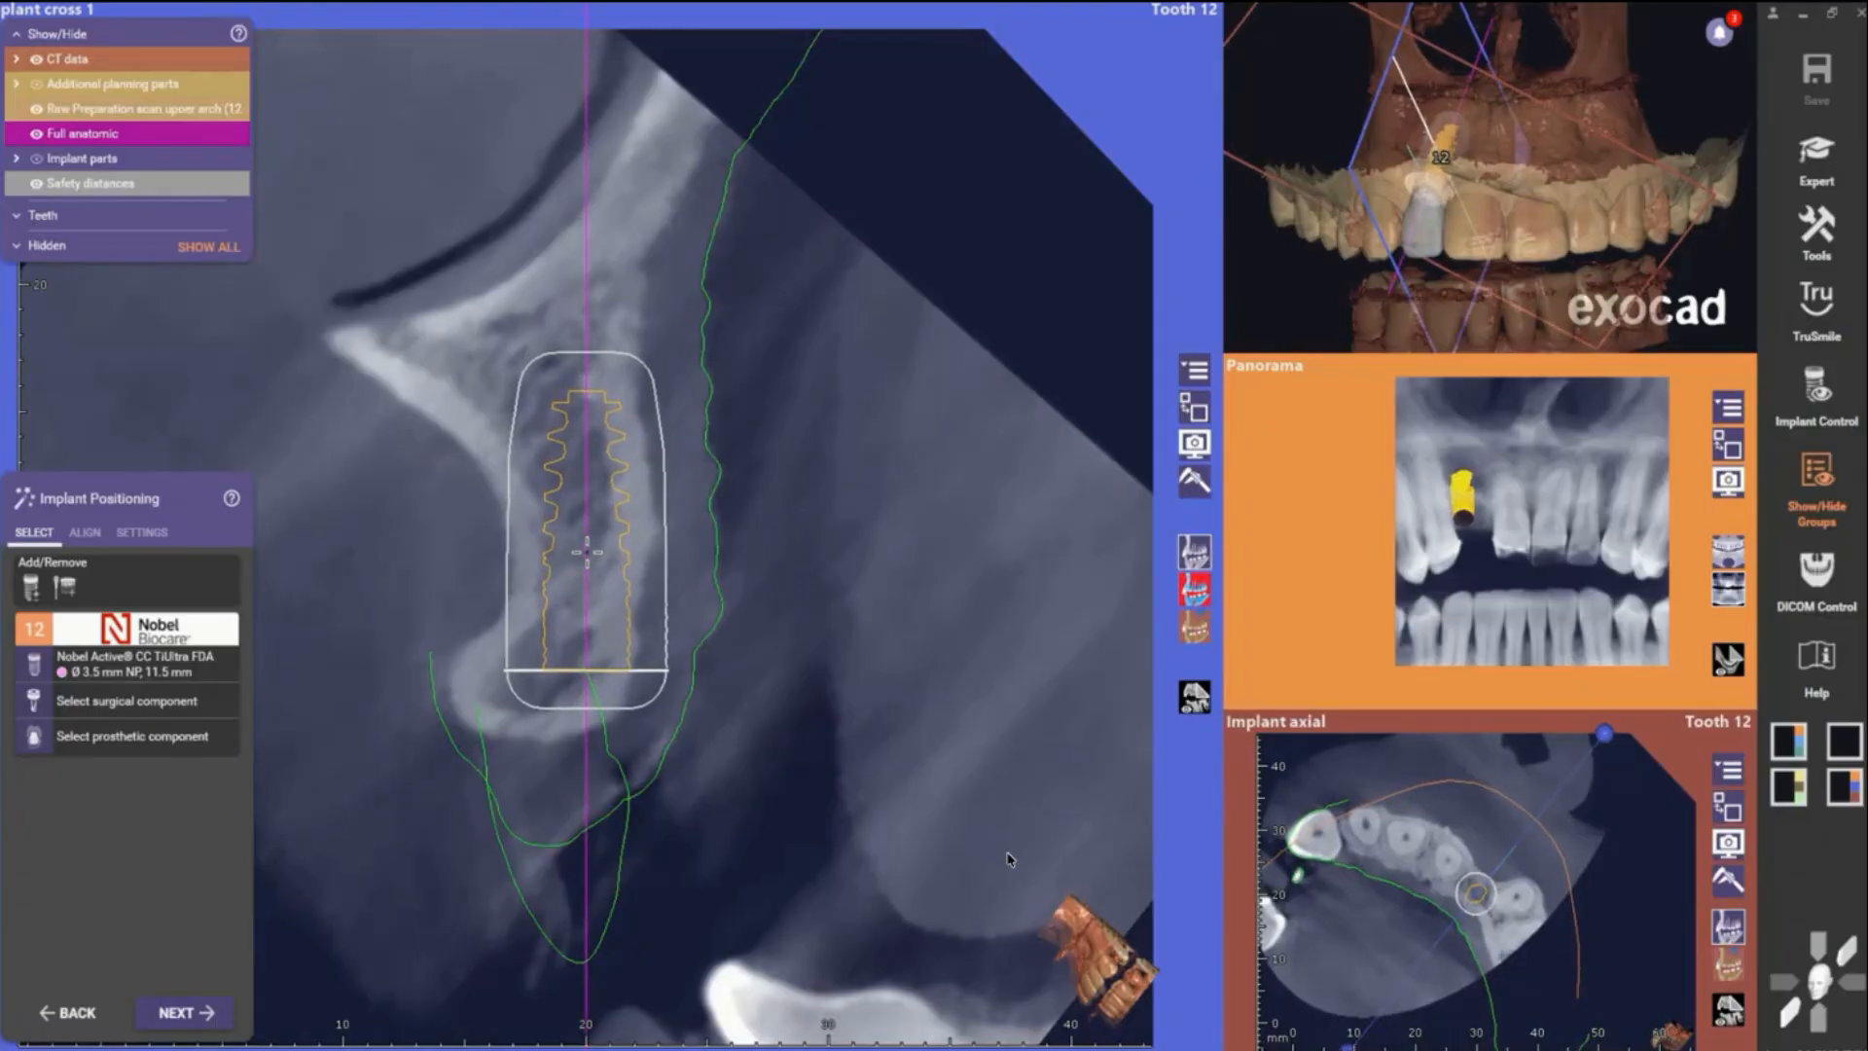
left_click_drag(587, 551, 586, 551)
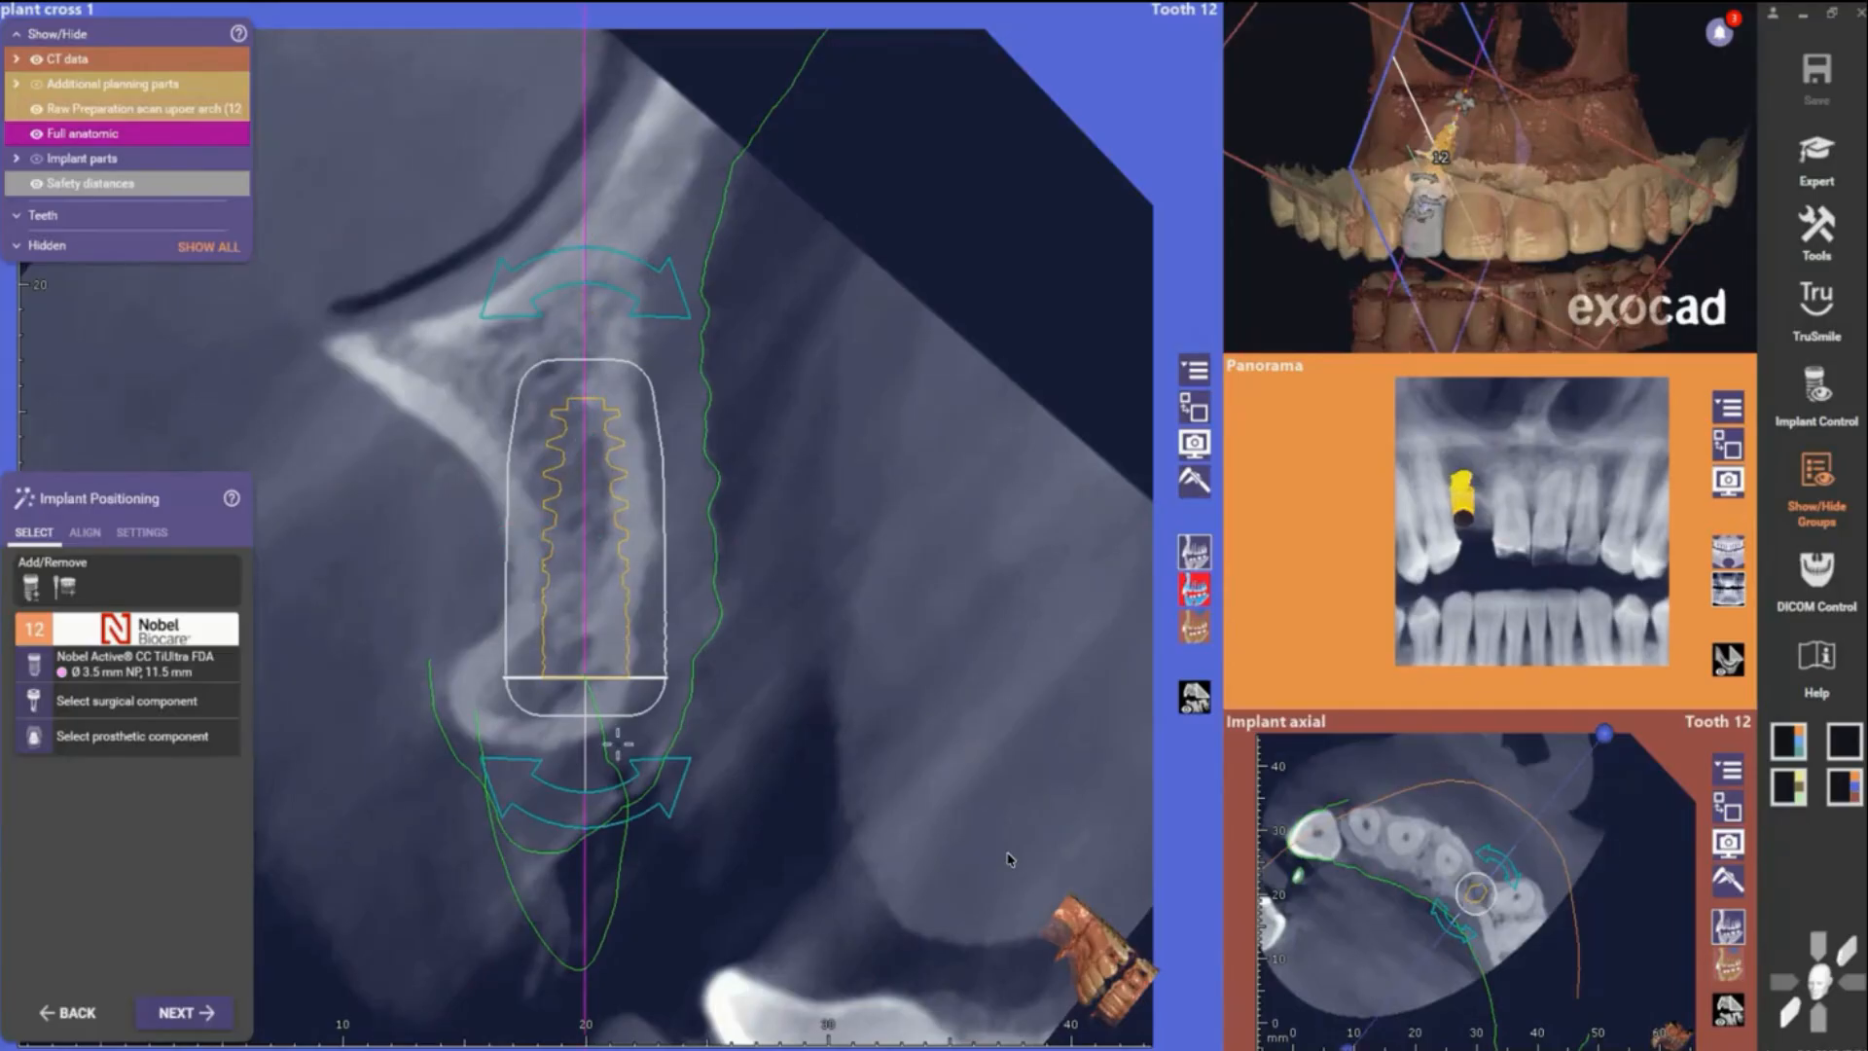
left_click(1204, 412)
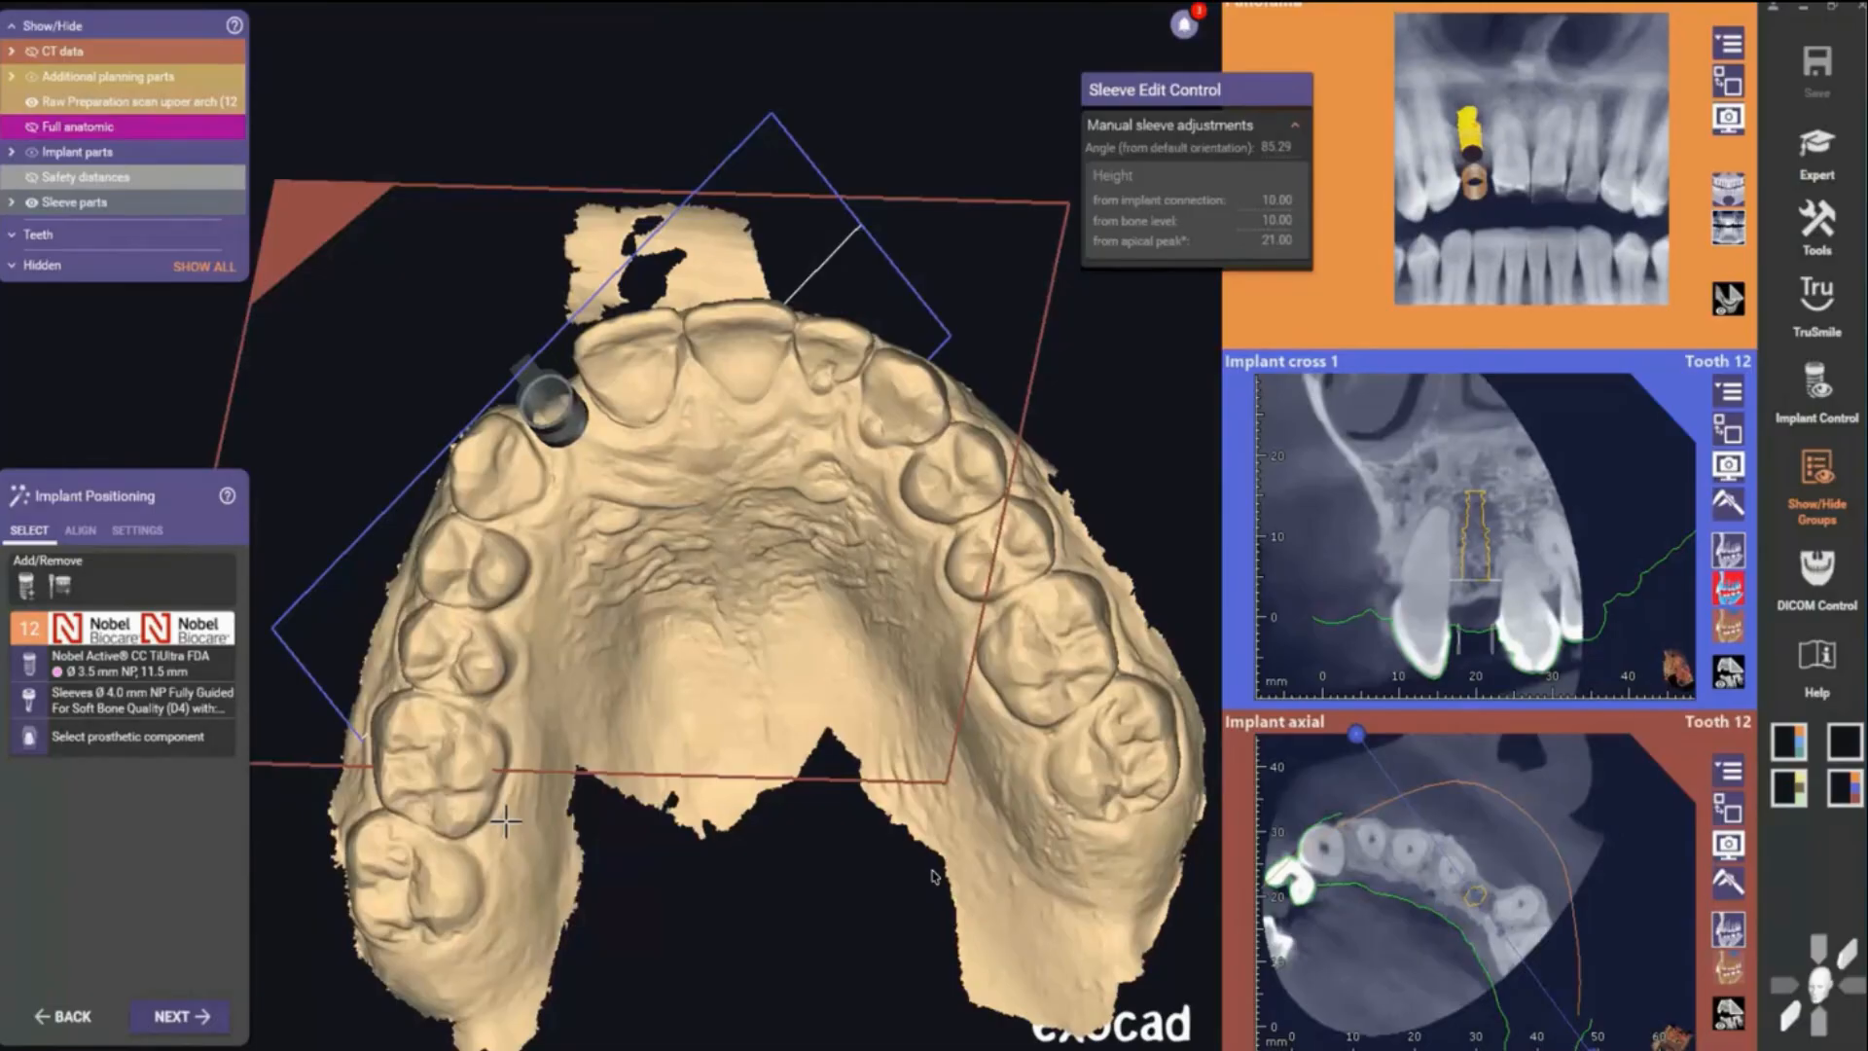
- Finish the implant planning and approve it by accepting the confirmation statements
scroll(744, 956, "down", 2)
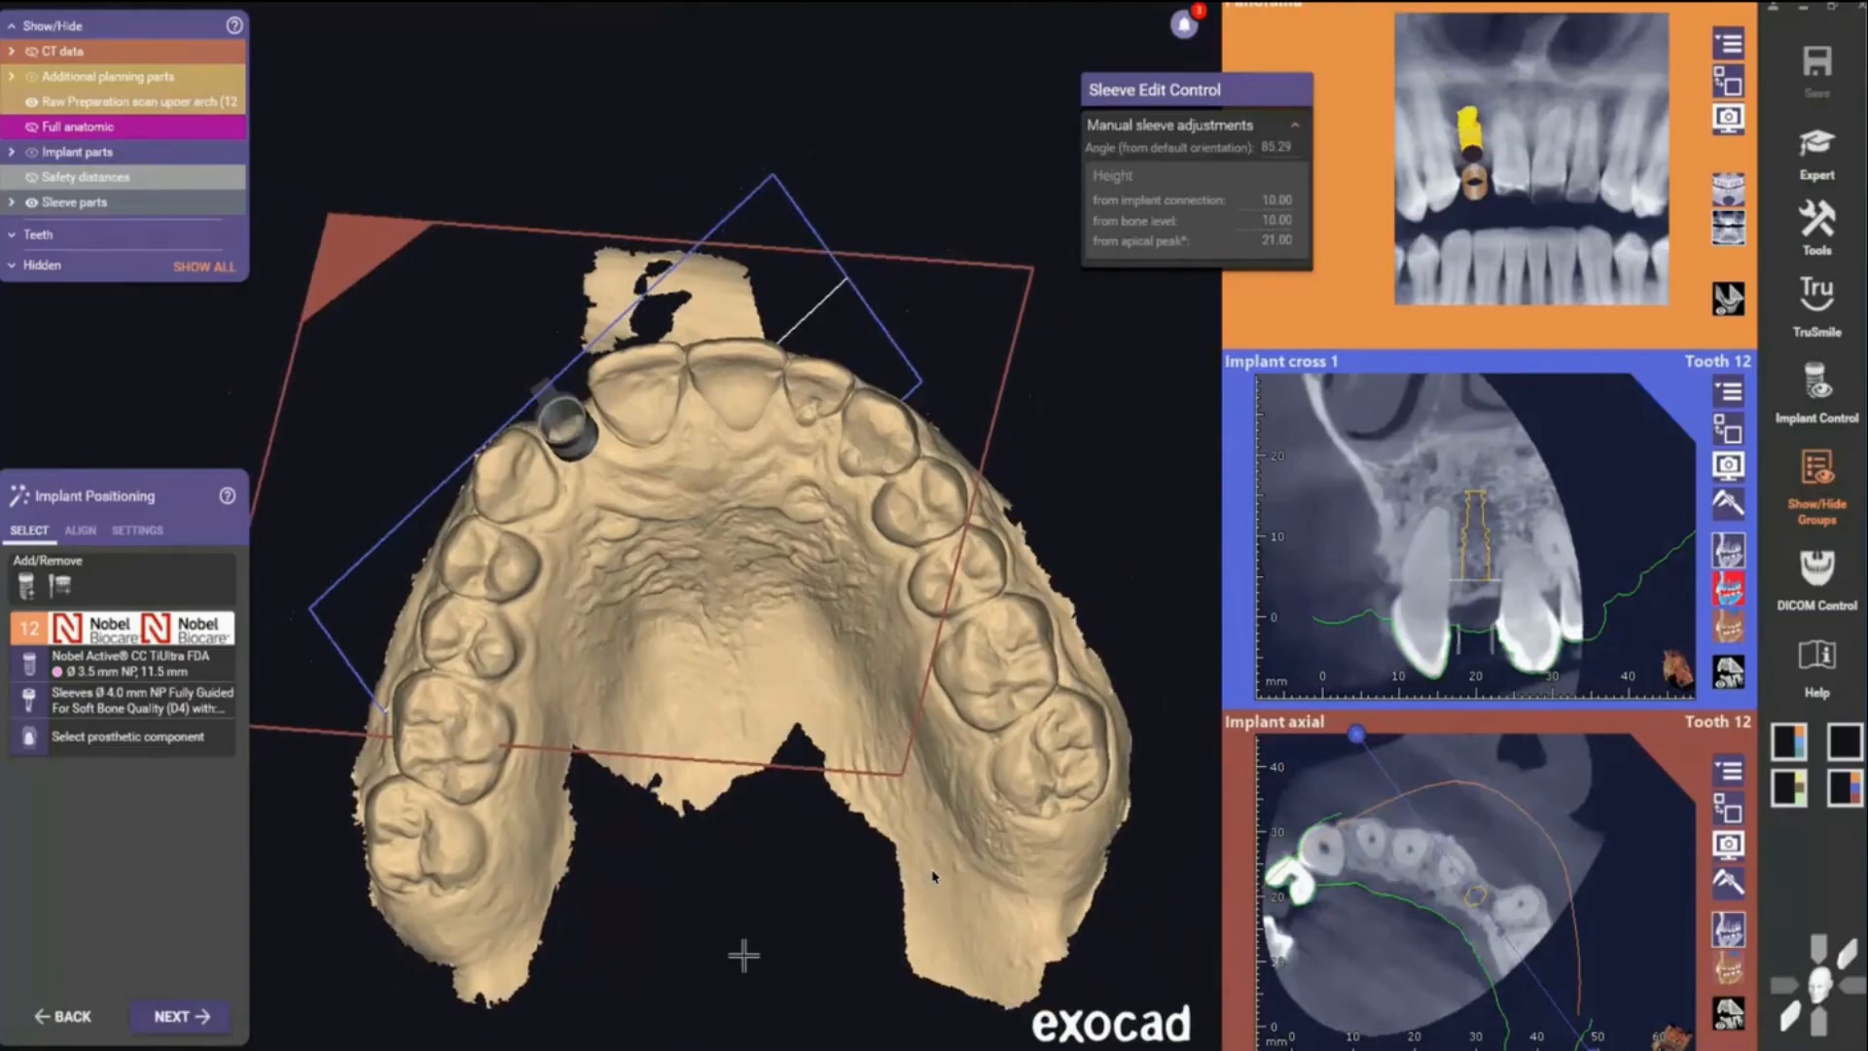
scroll(743, 955, "up", 2)
right_click_drag(743, 955, 738, 564)
scroll(721, 566, "up", 2)
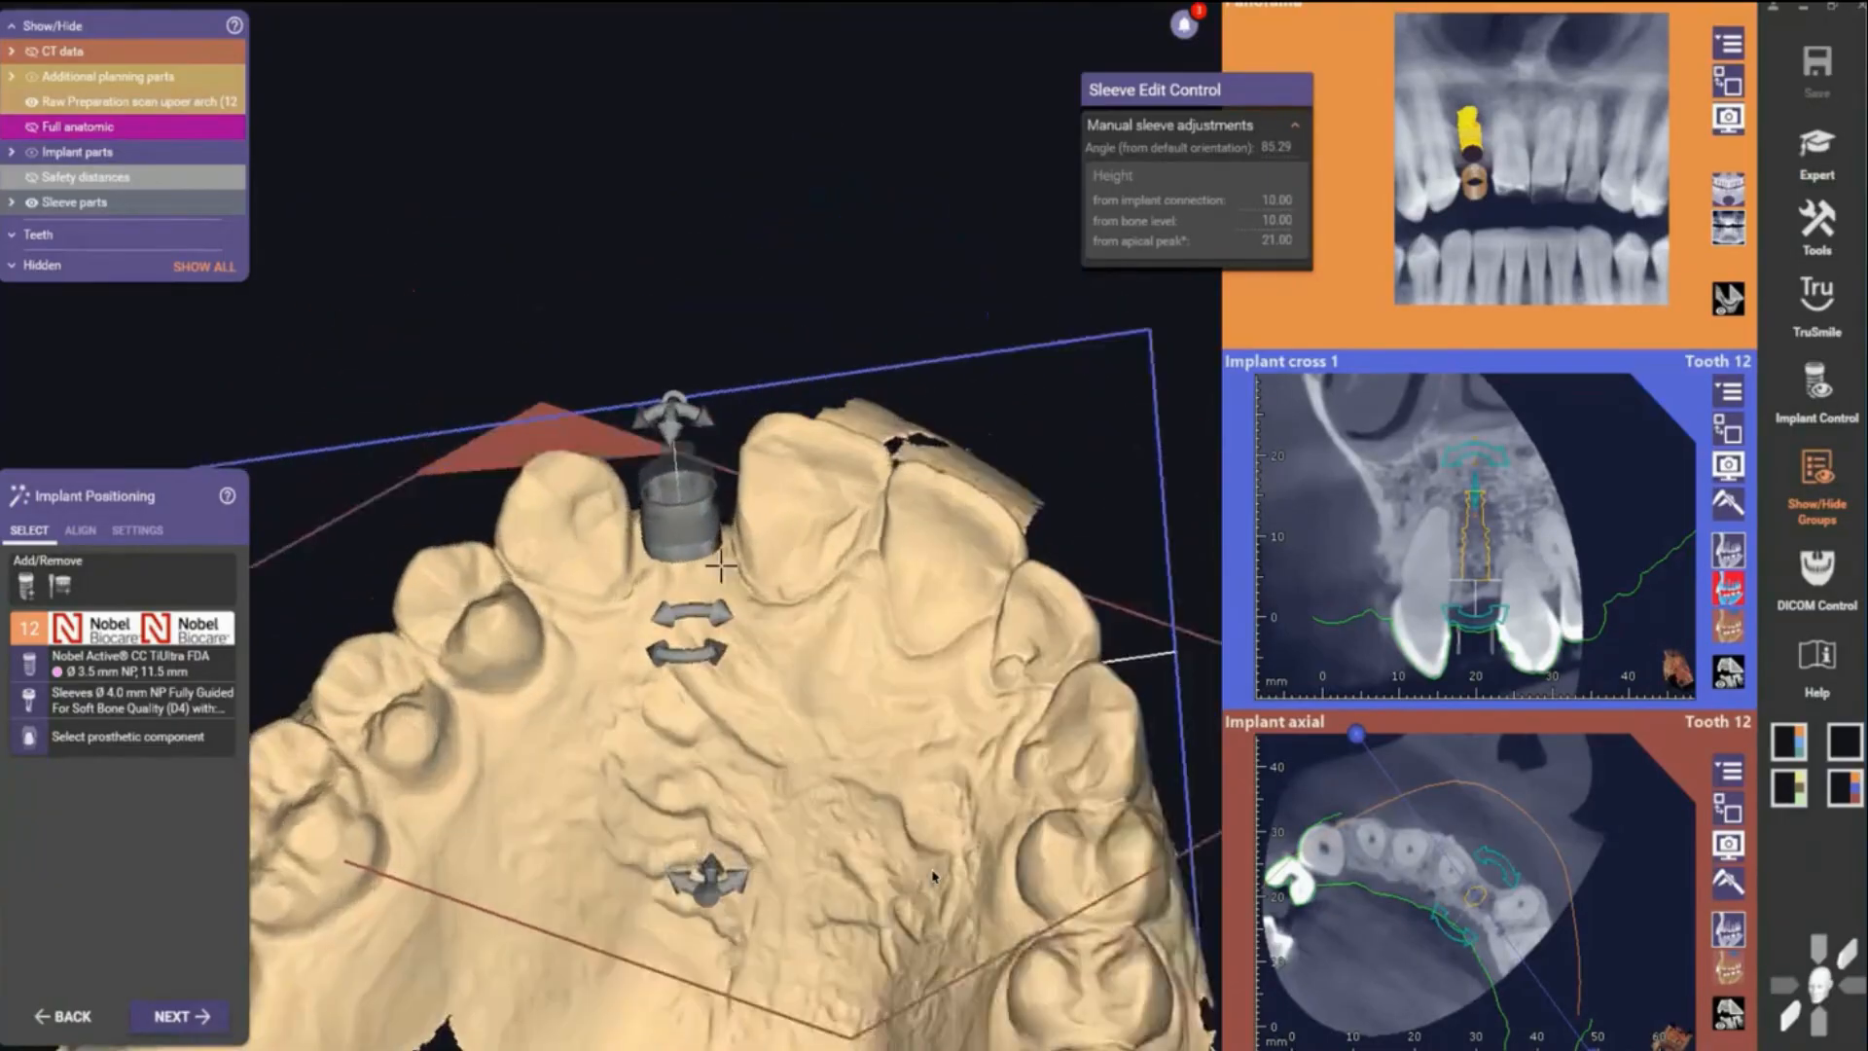
scroll(721, 566, "up", 3)
left_click(160, 1017)
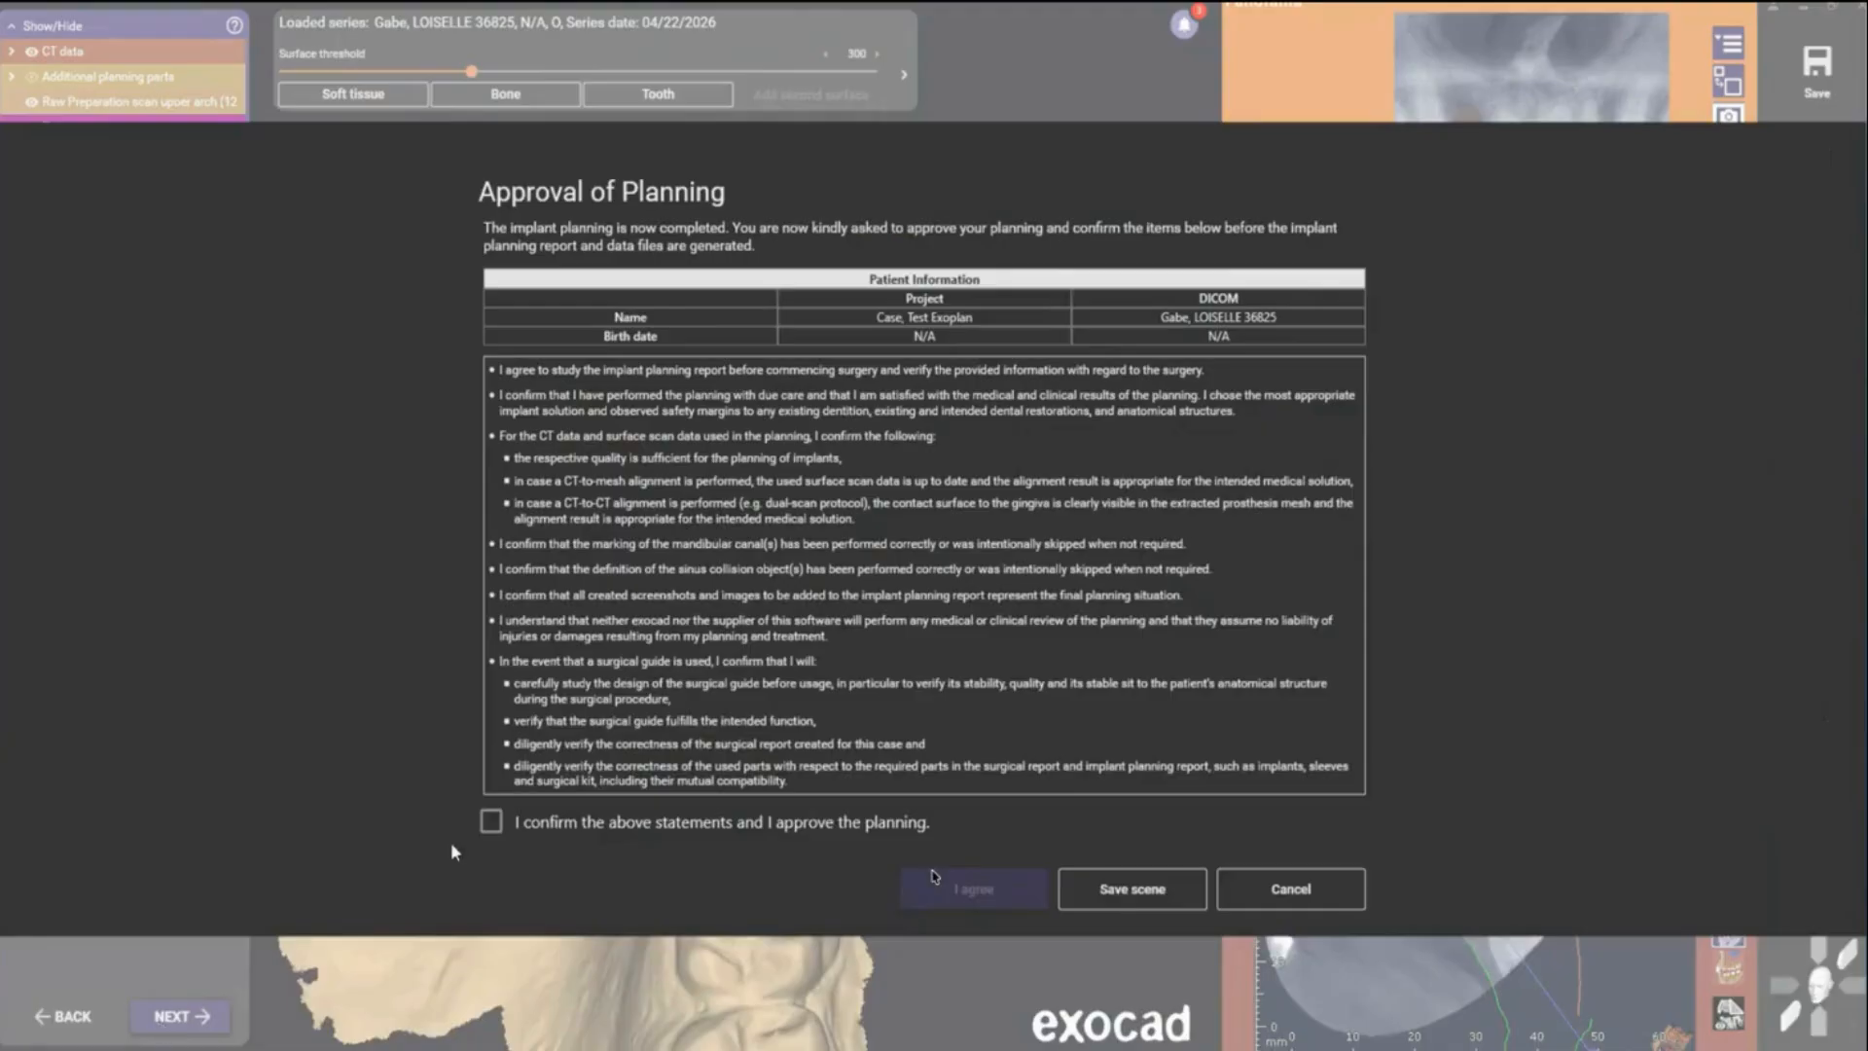
left_click(492, 824)
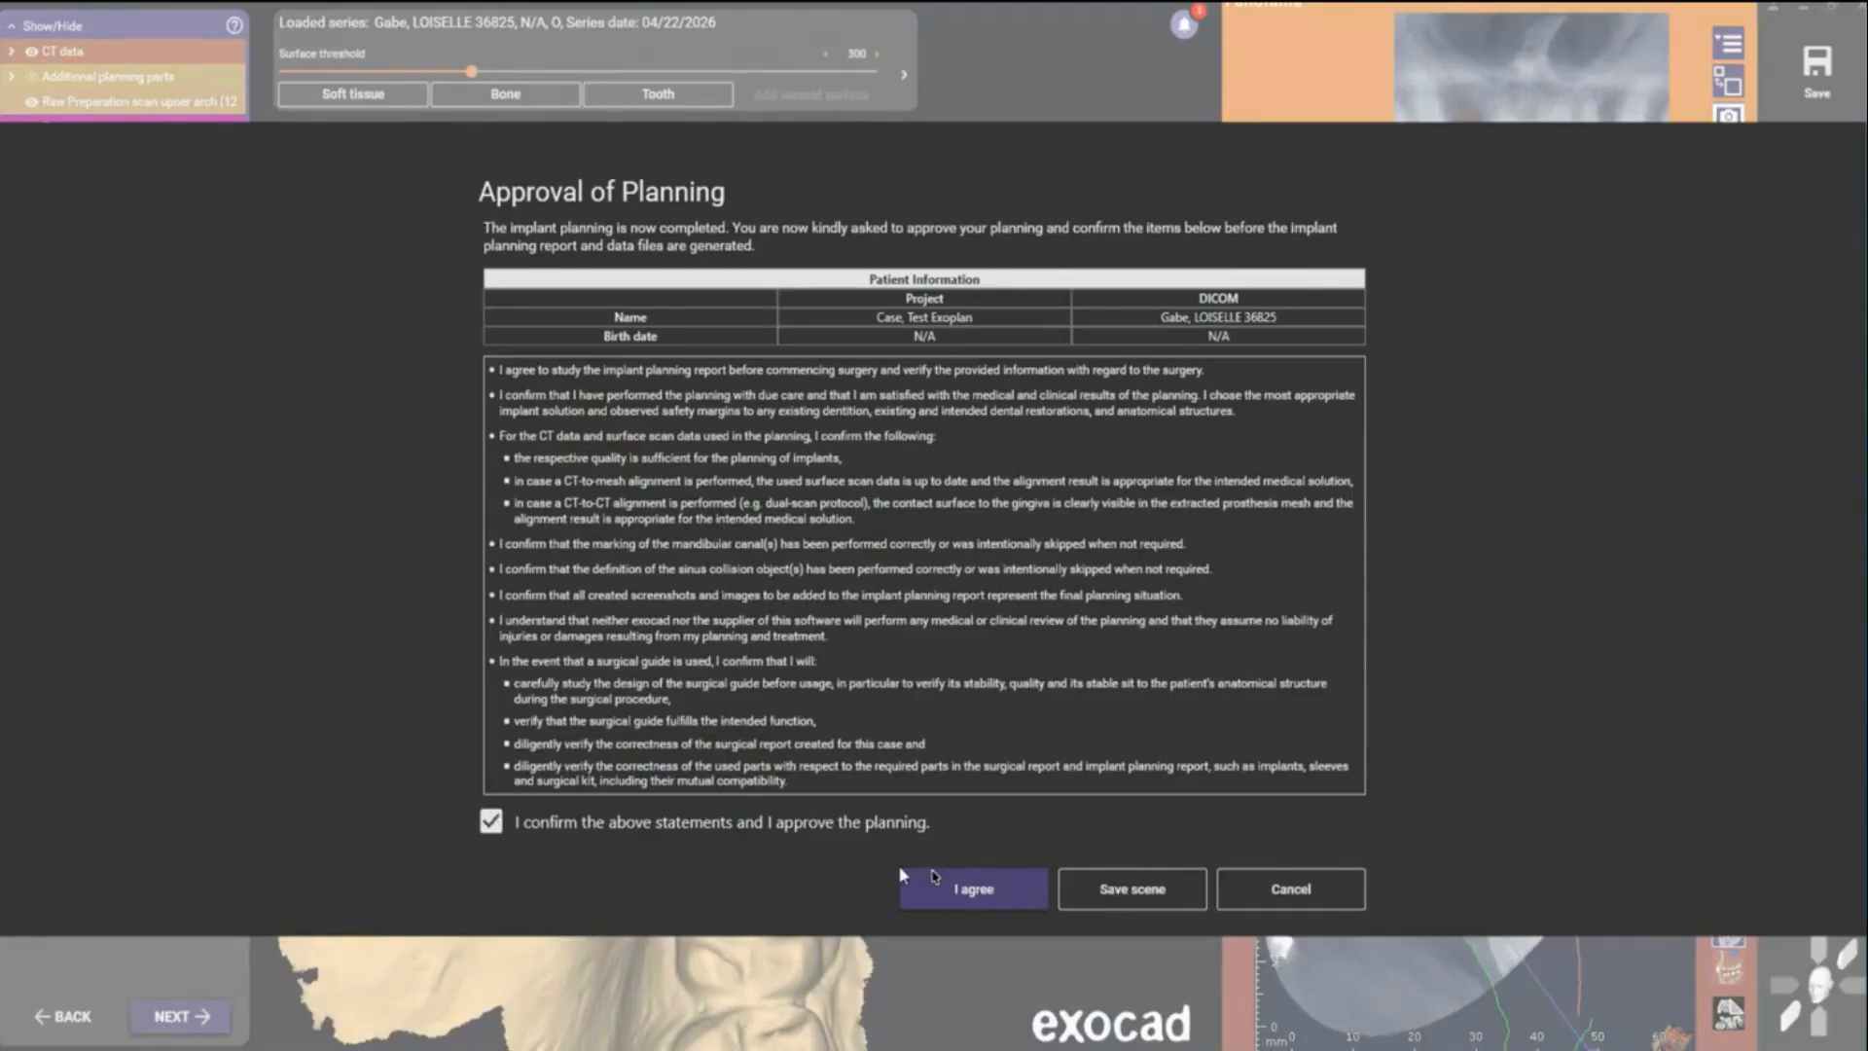
left_click(980, 888)
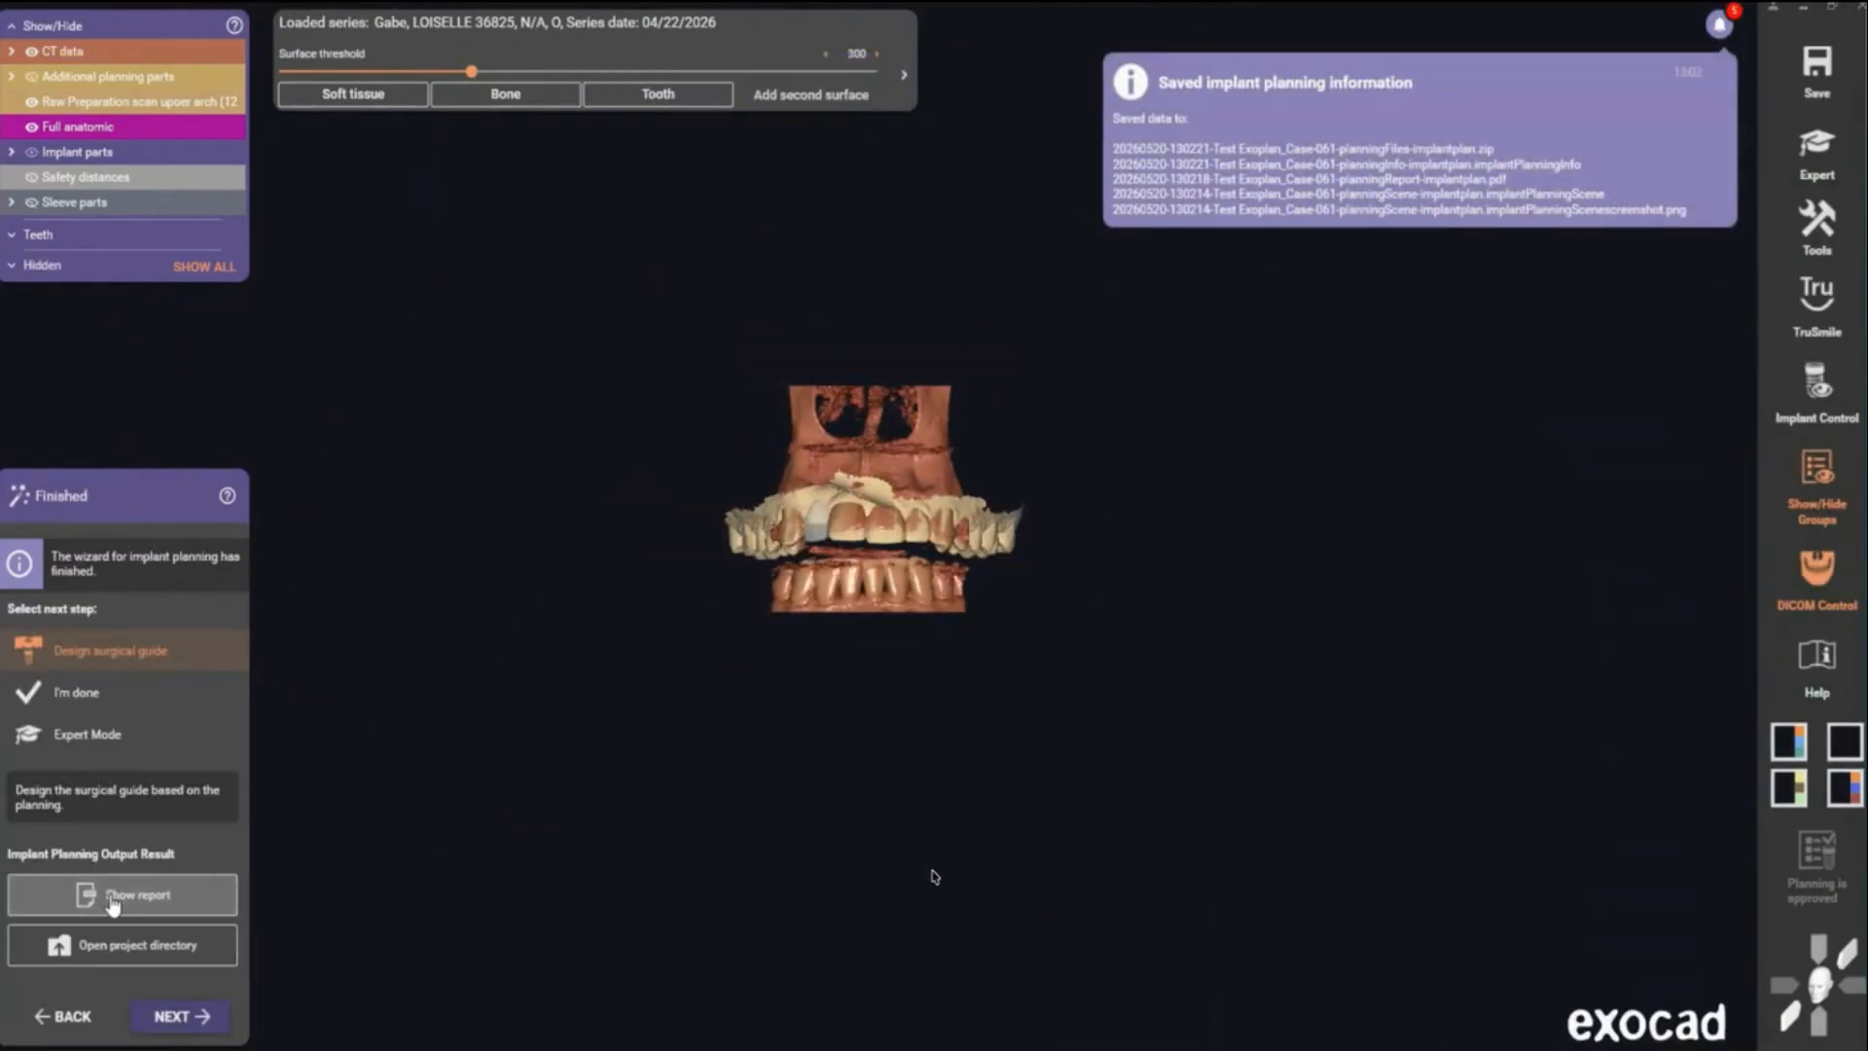
- Open the generated planning report in the PDF viewer and scroll through its pages
scroll(911, 624, "down", 5)
scroll(911, 625, "up", 5)
scroll(911, 625, "down", 5)
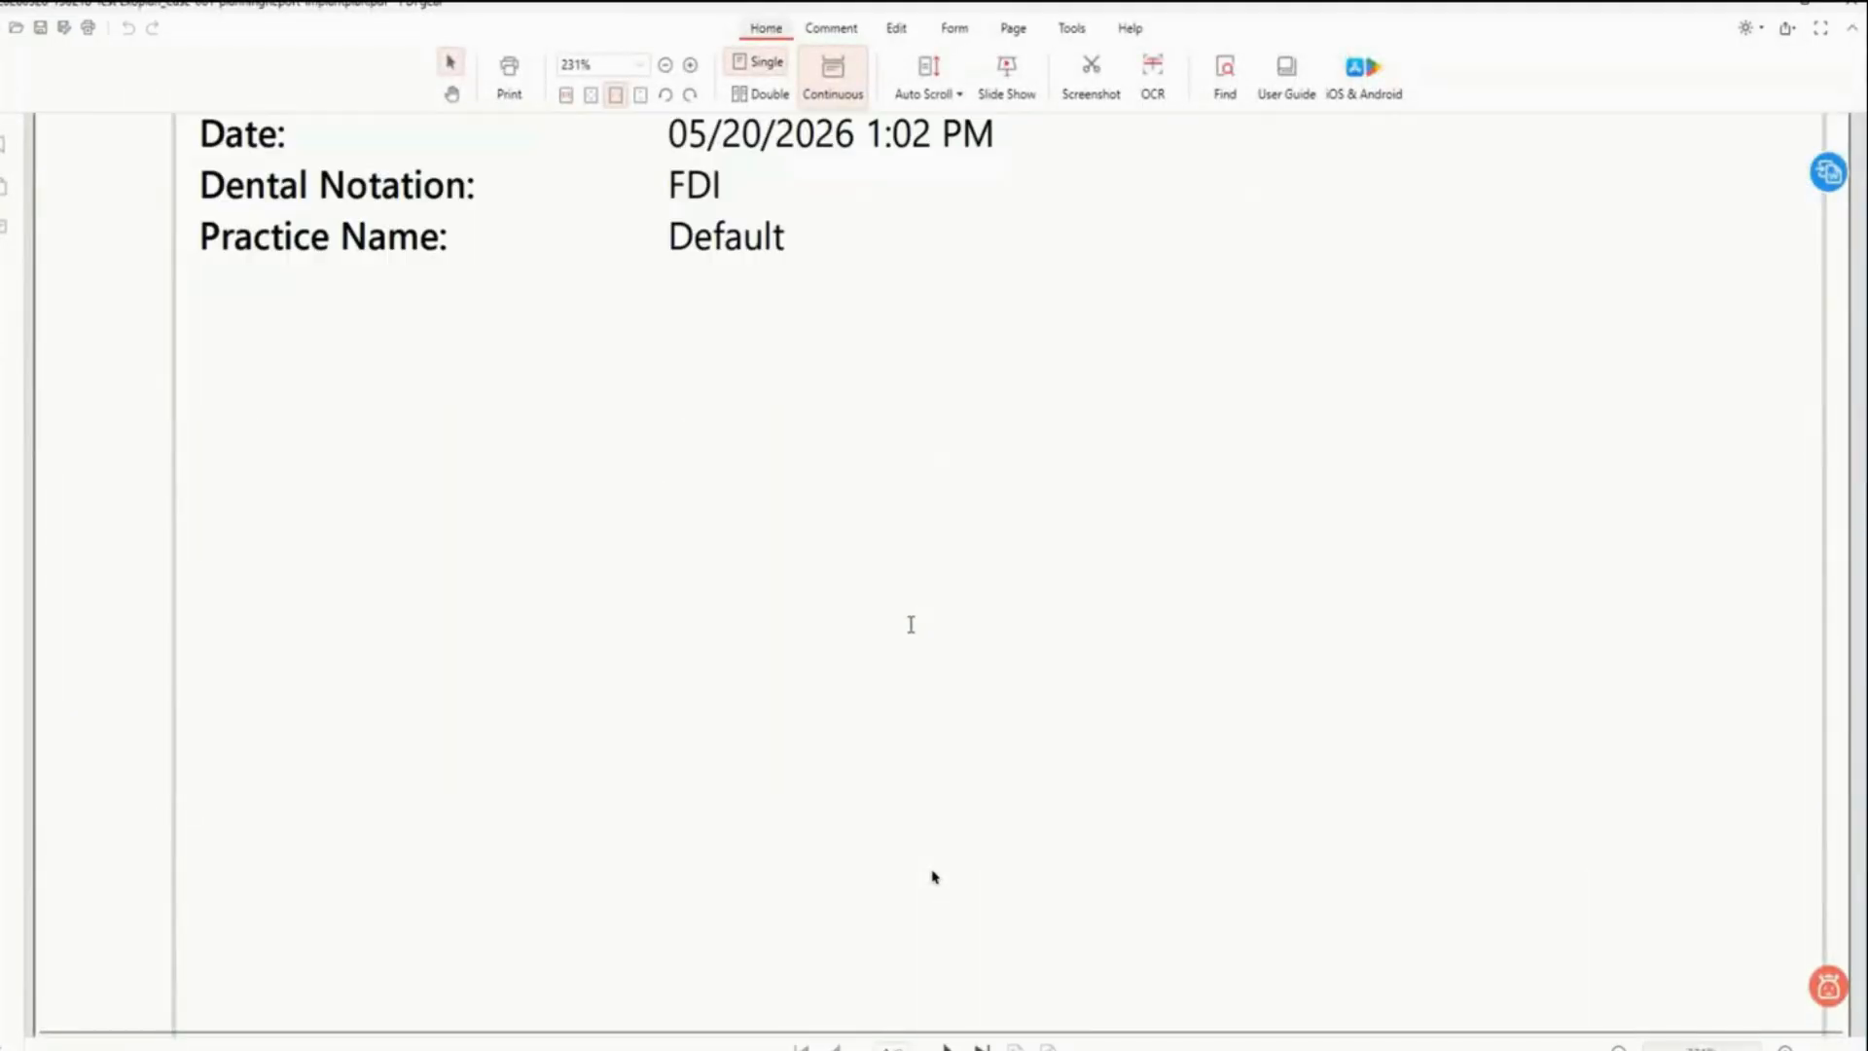
scroll(911, 625, "down", 5)
scroll(911, 624, "down", 6)
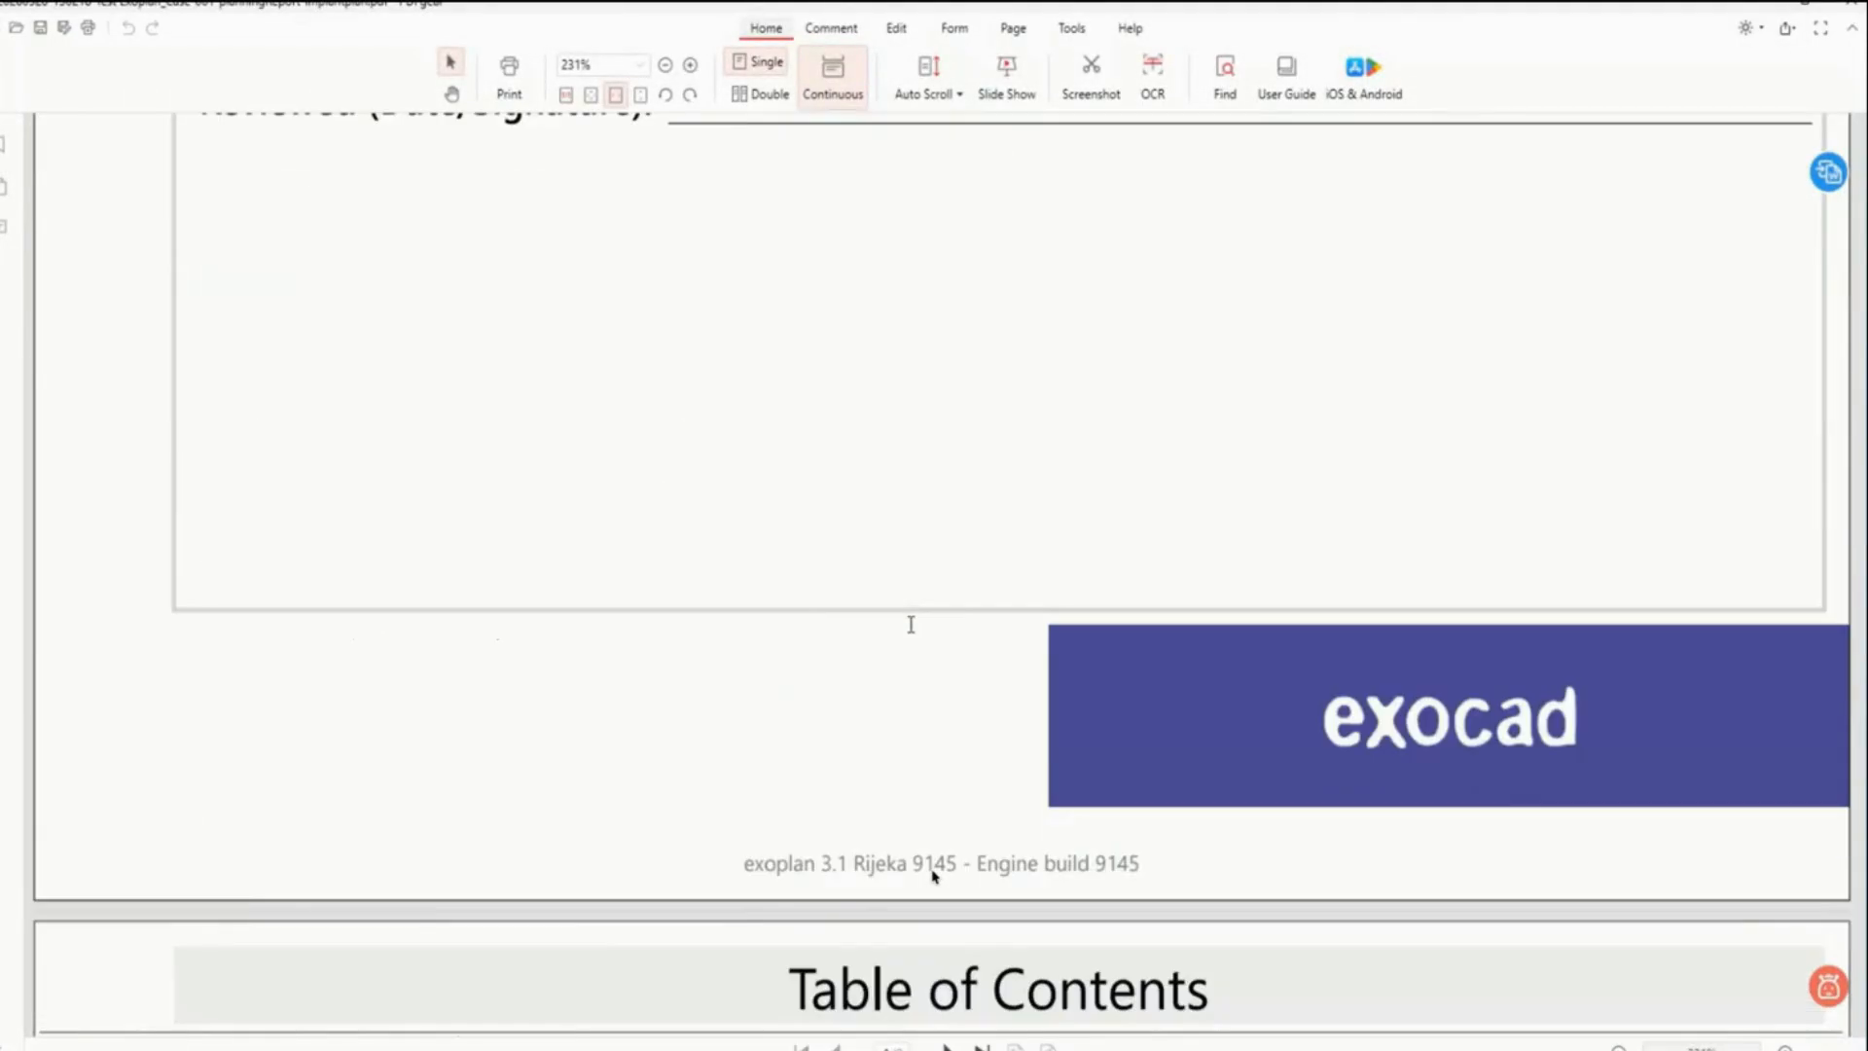
scroll(911, 624, "down", 8)
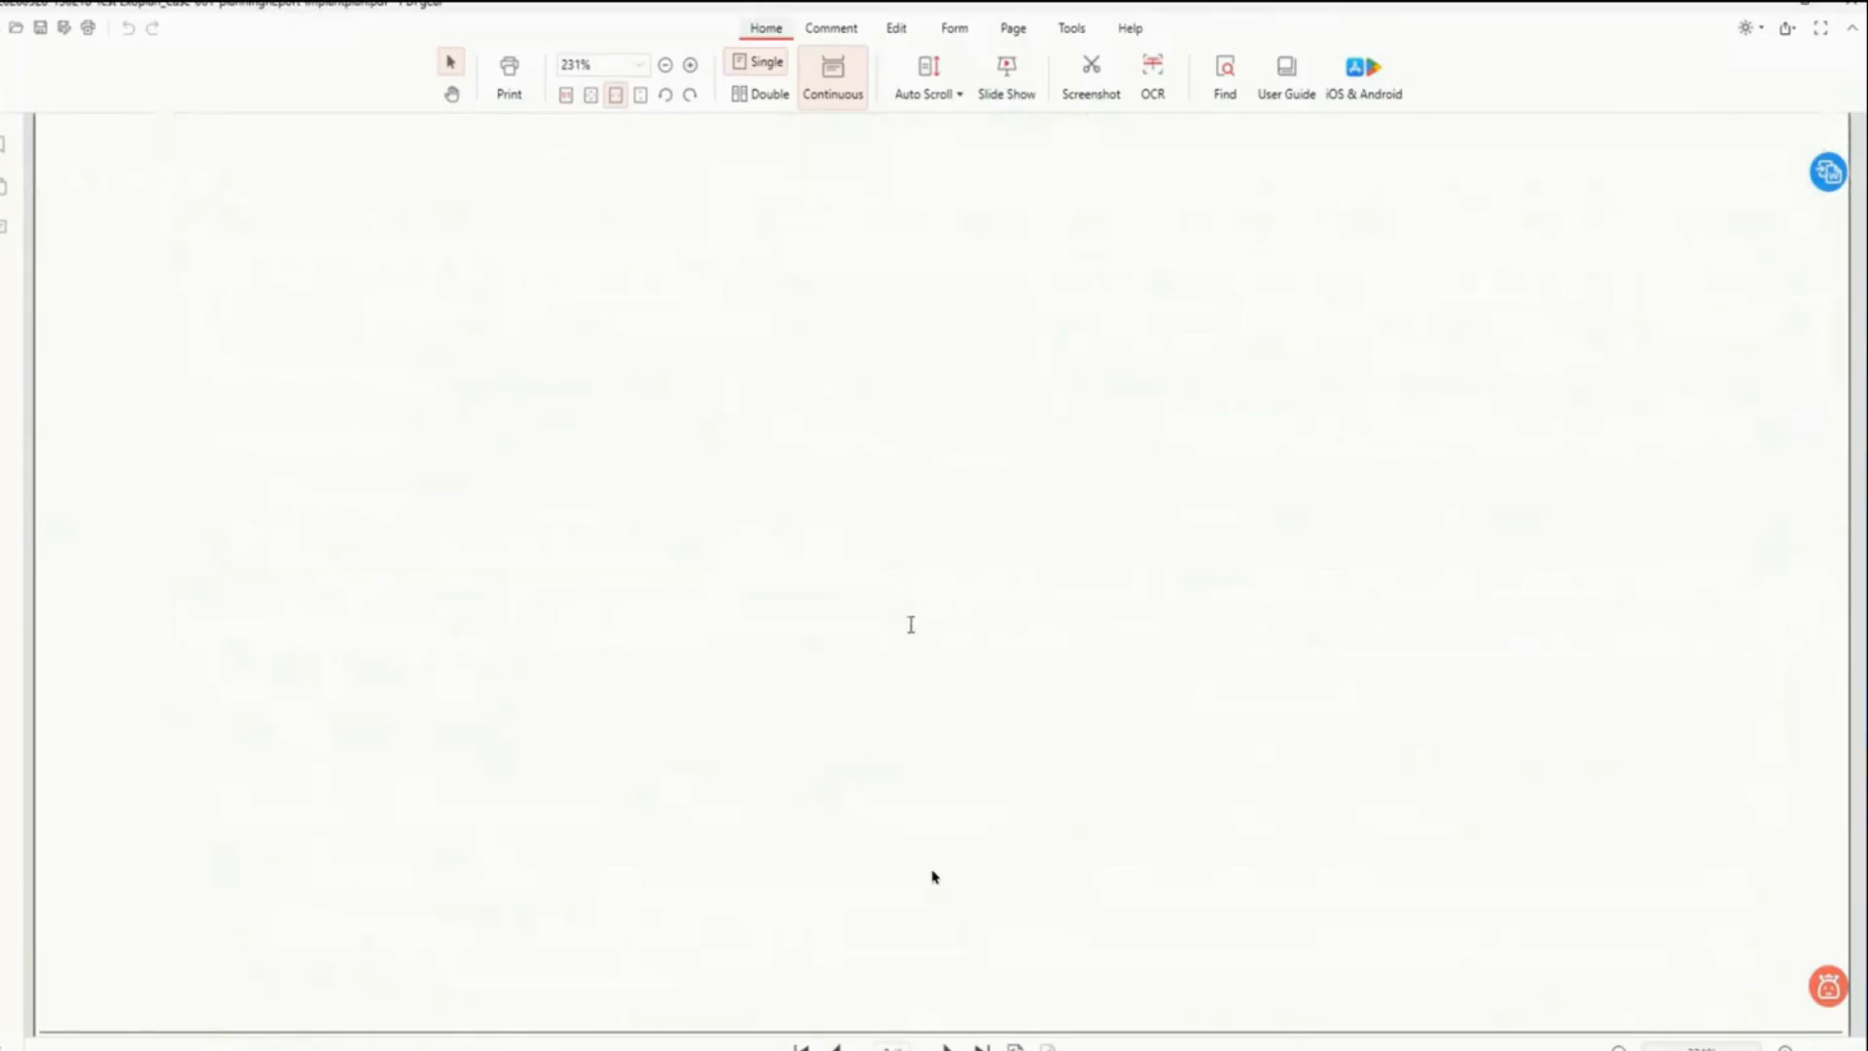
scroll(911, 625, "down", 8)
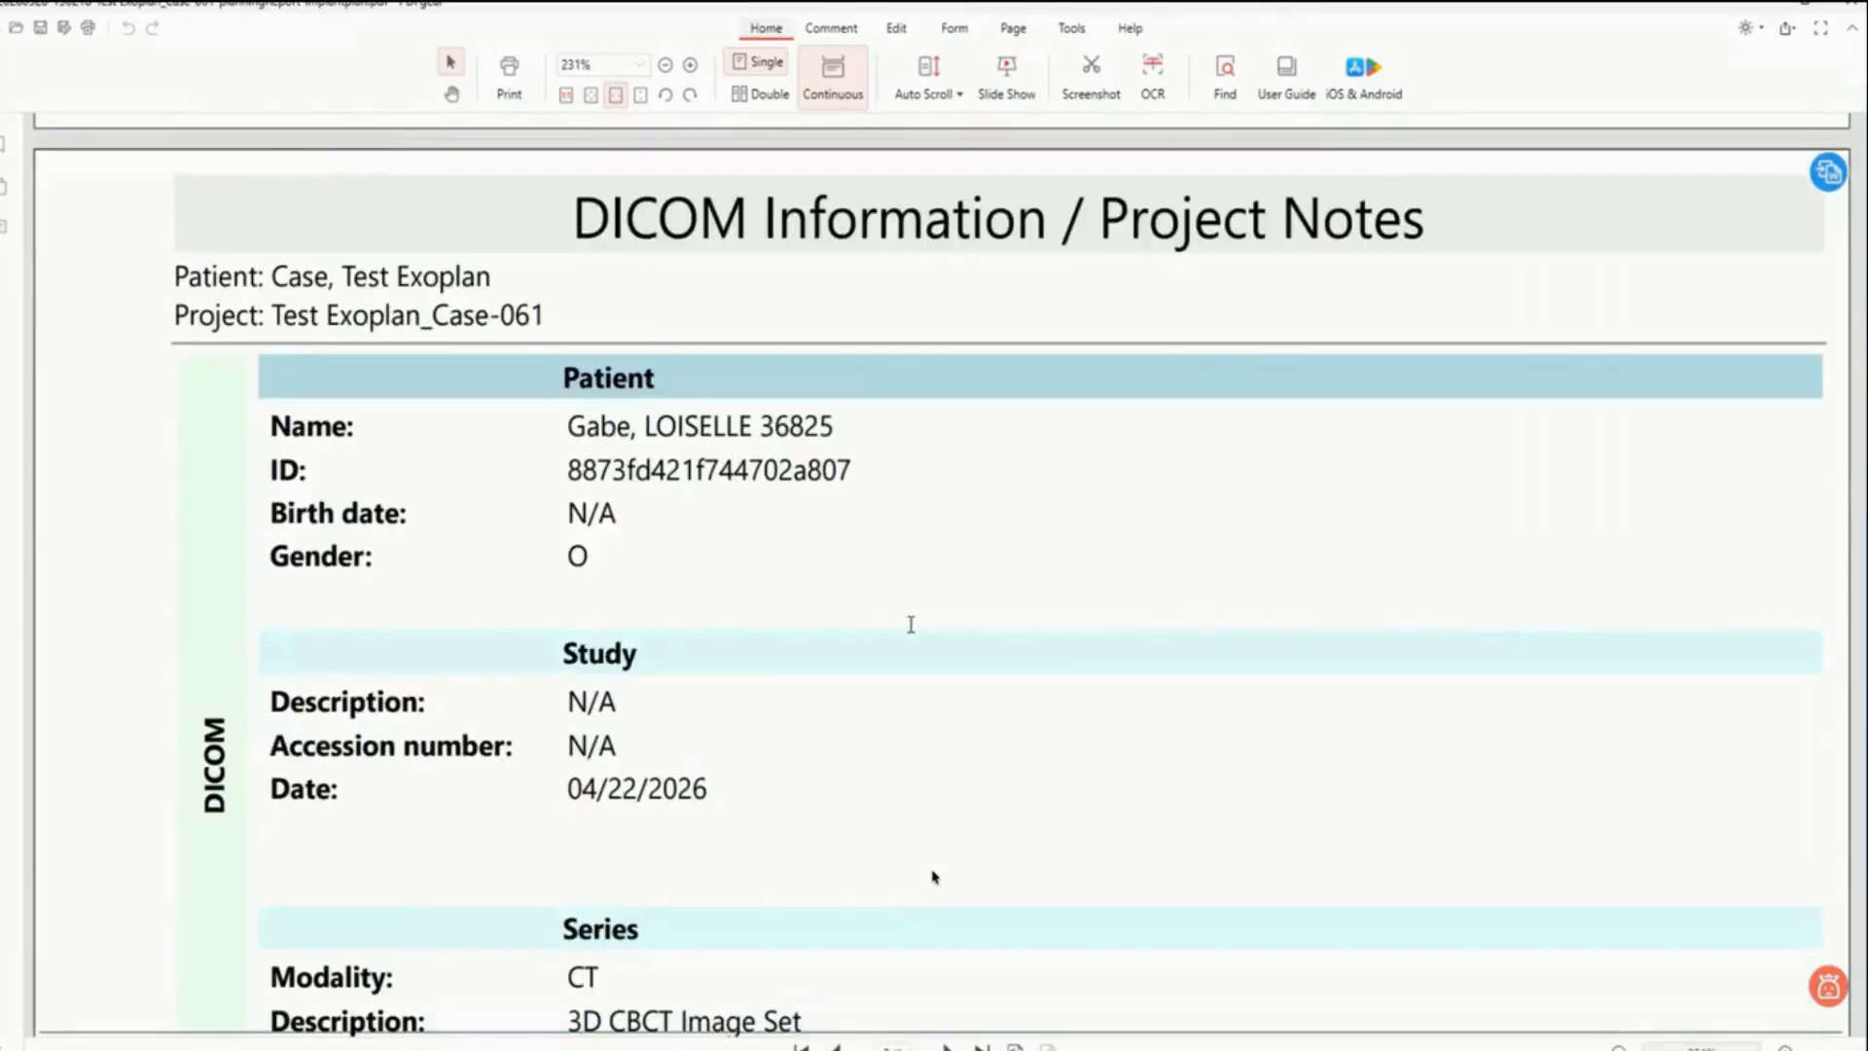
scroll(911, 624, "down", 20)
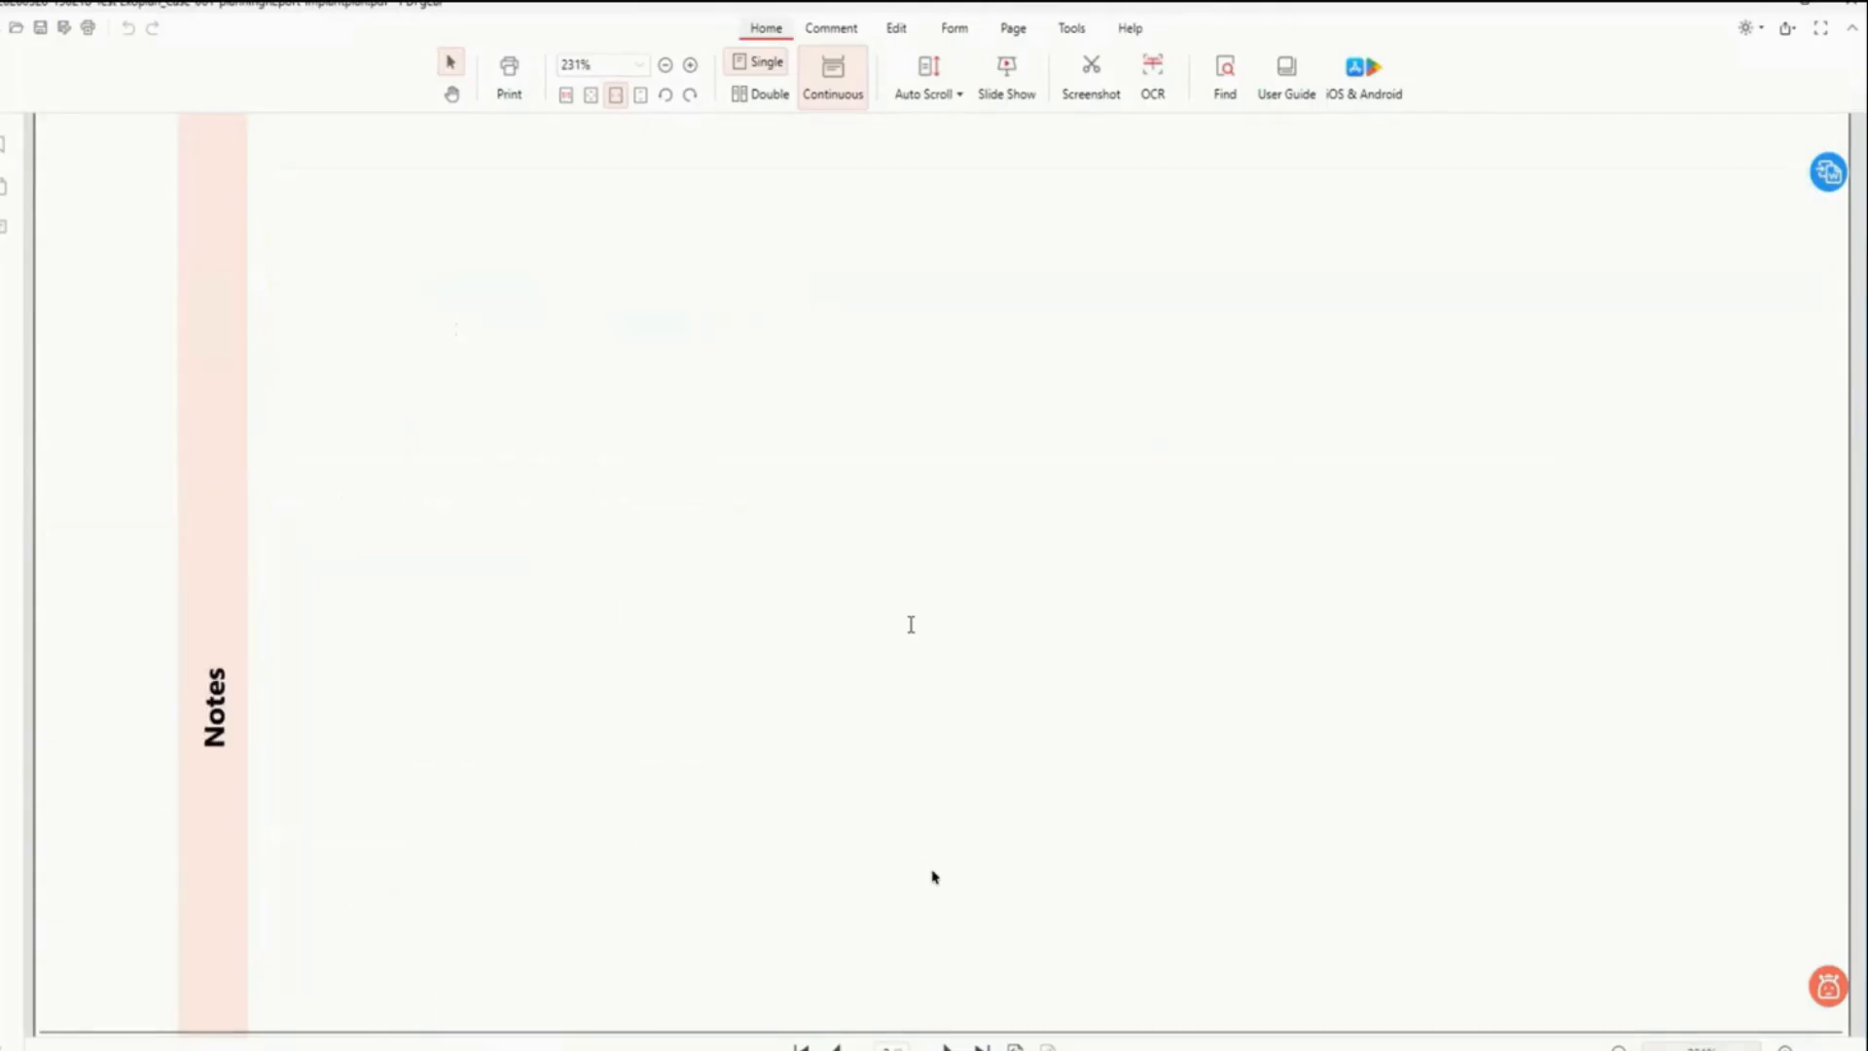
scroll(911, 625, "down", 9)
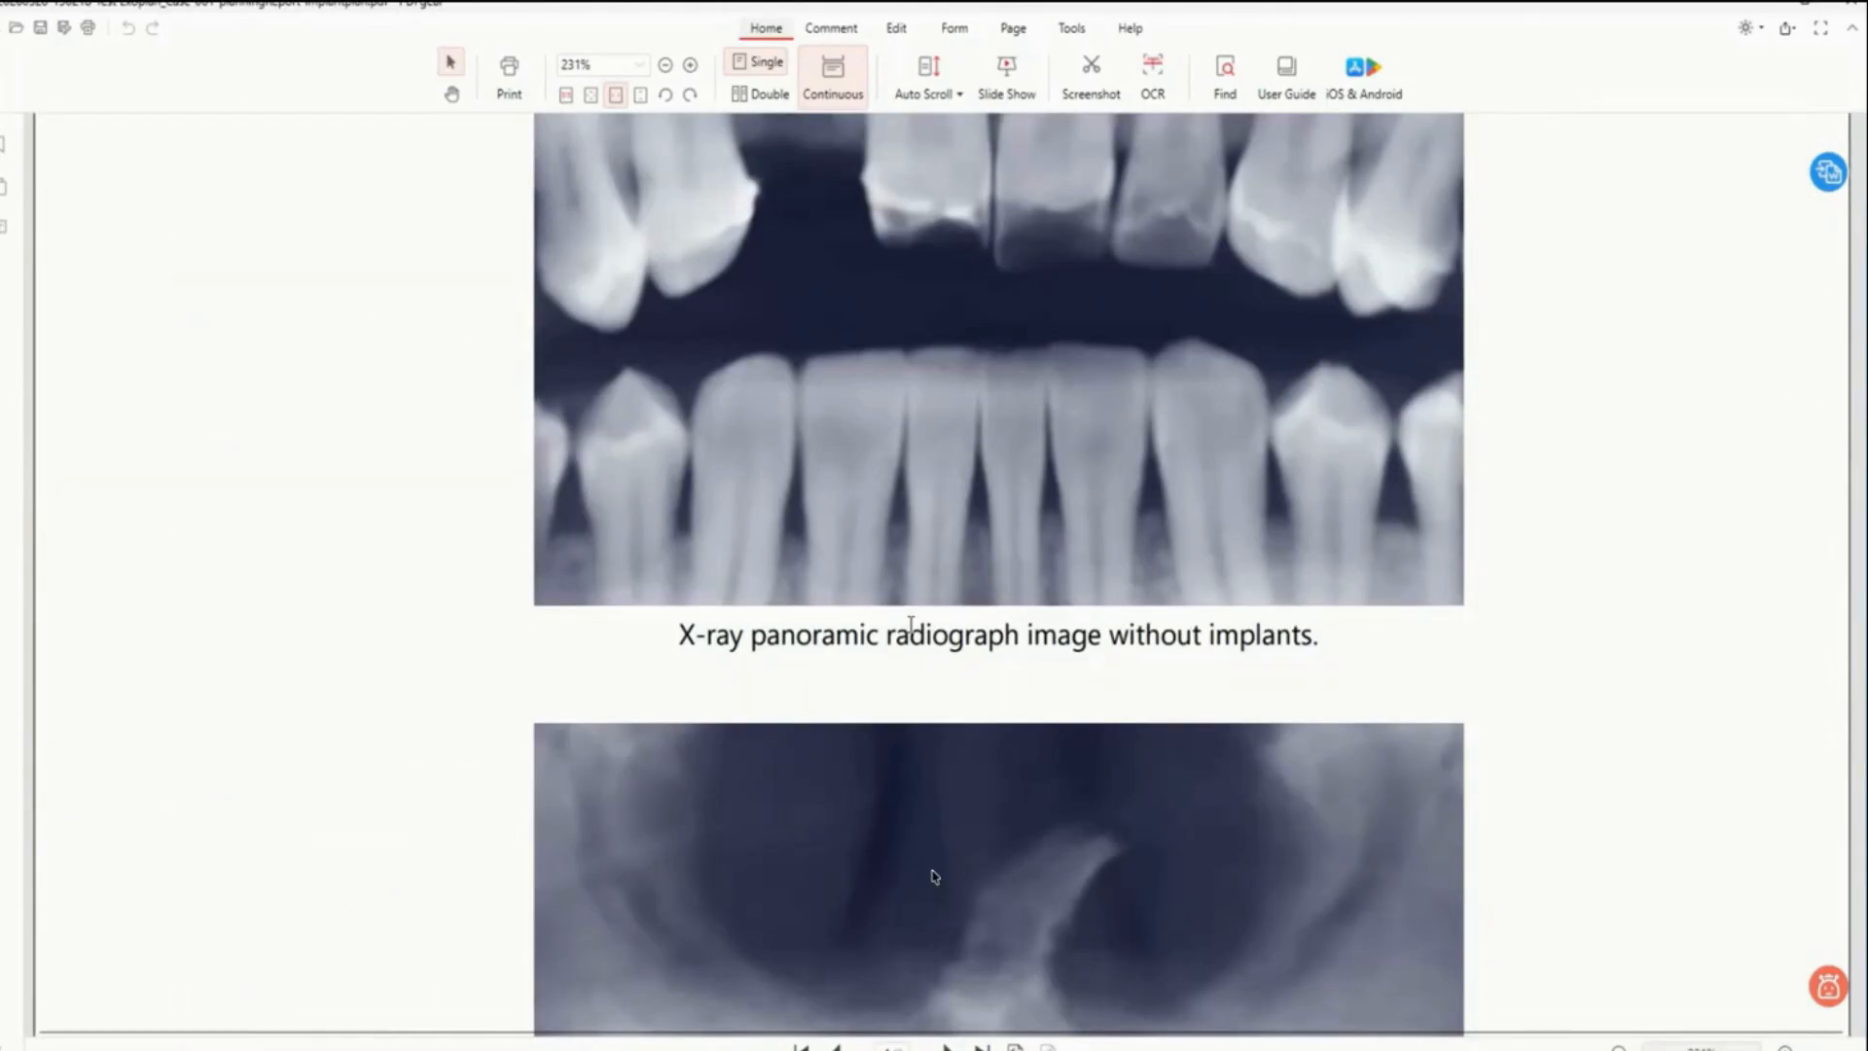
scroll(911, 625, "down", 6)
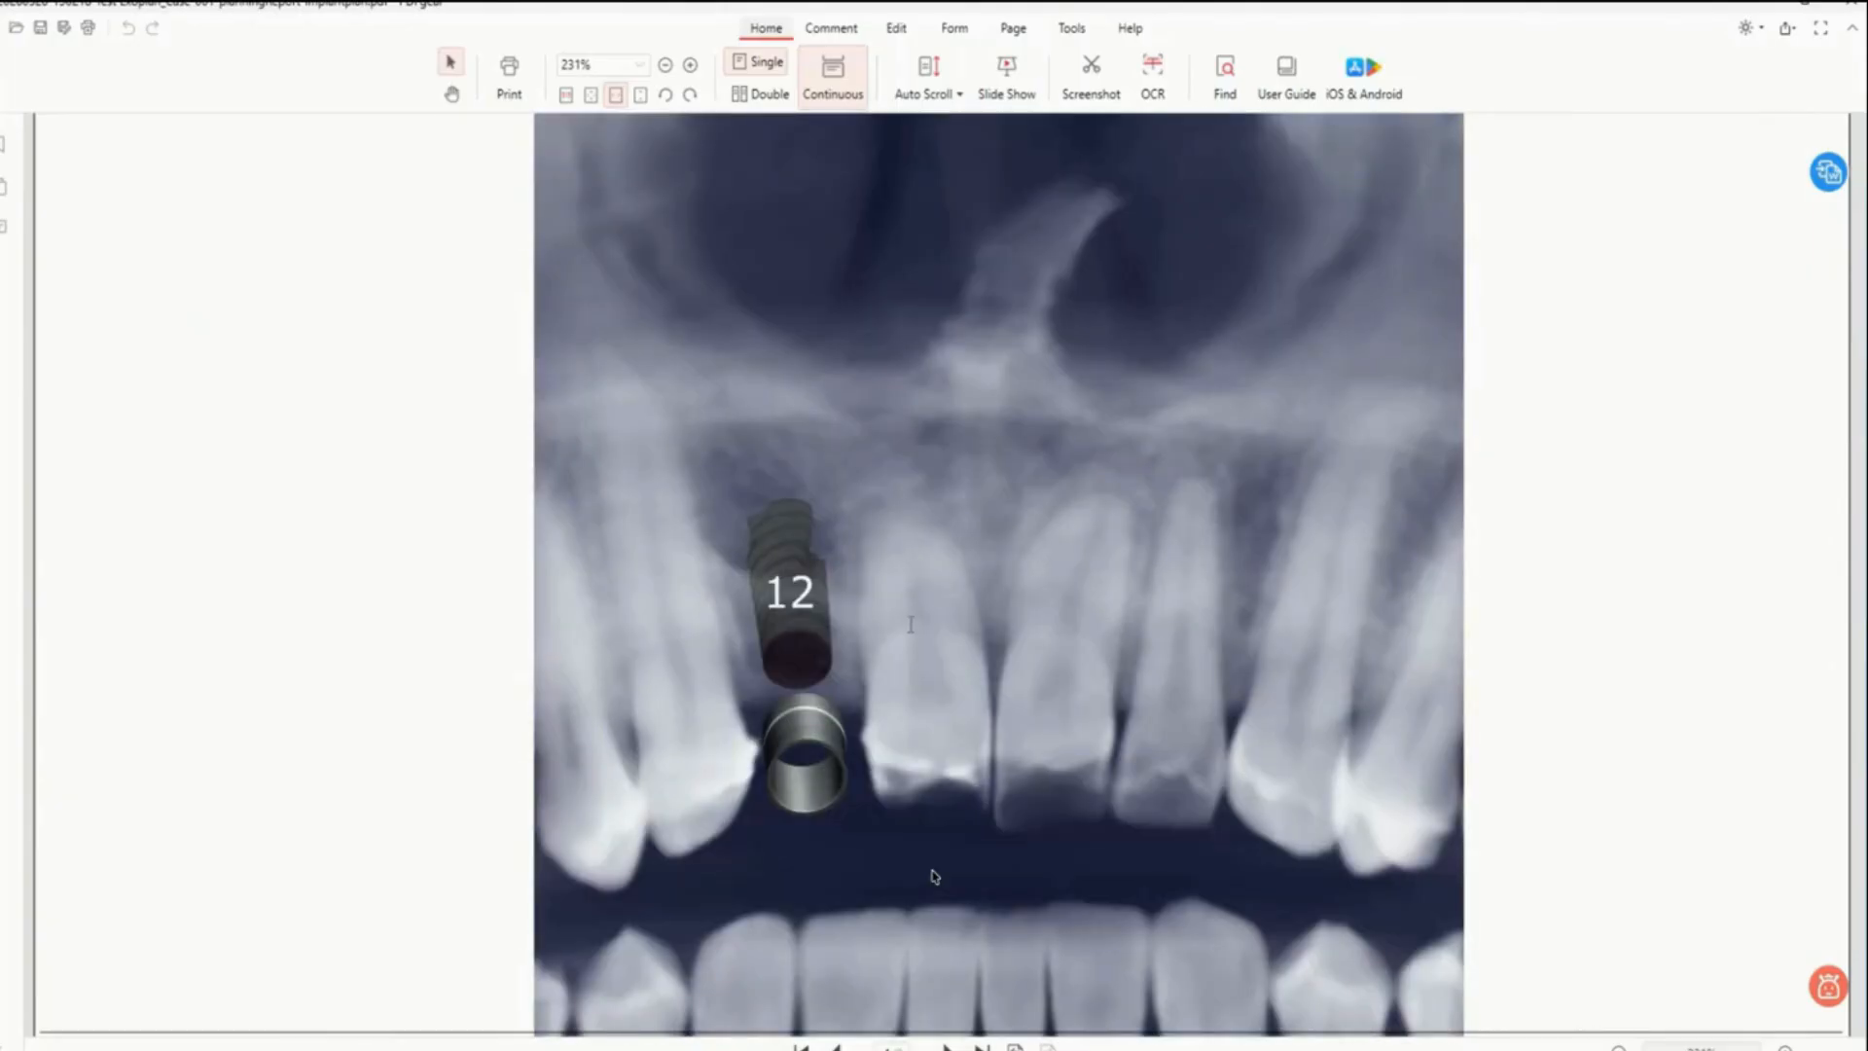
scroll(911, 624, "down", 2)
scroll(910, 625, "down", 8)
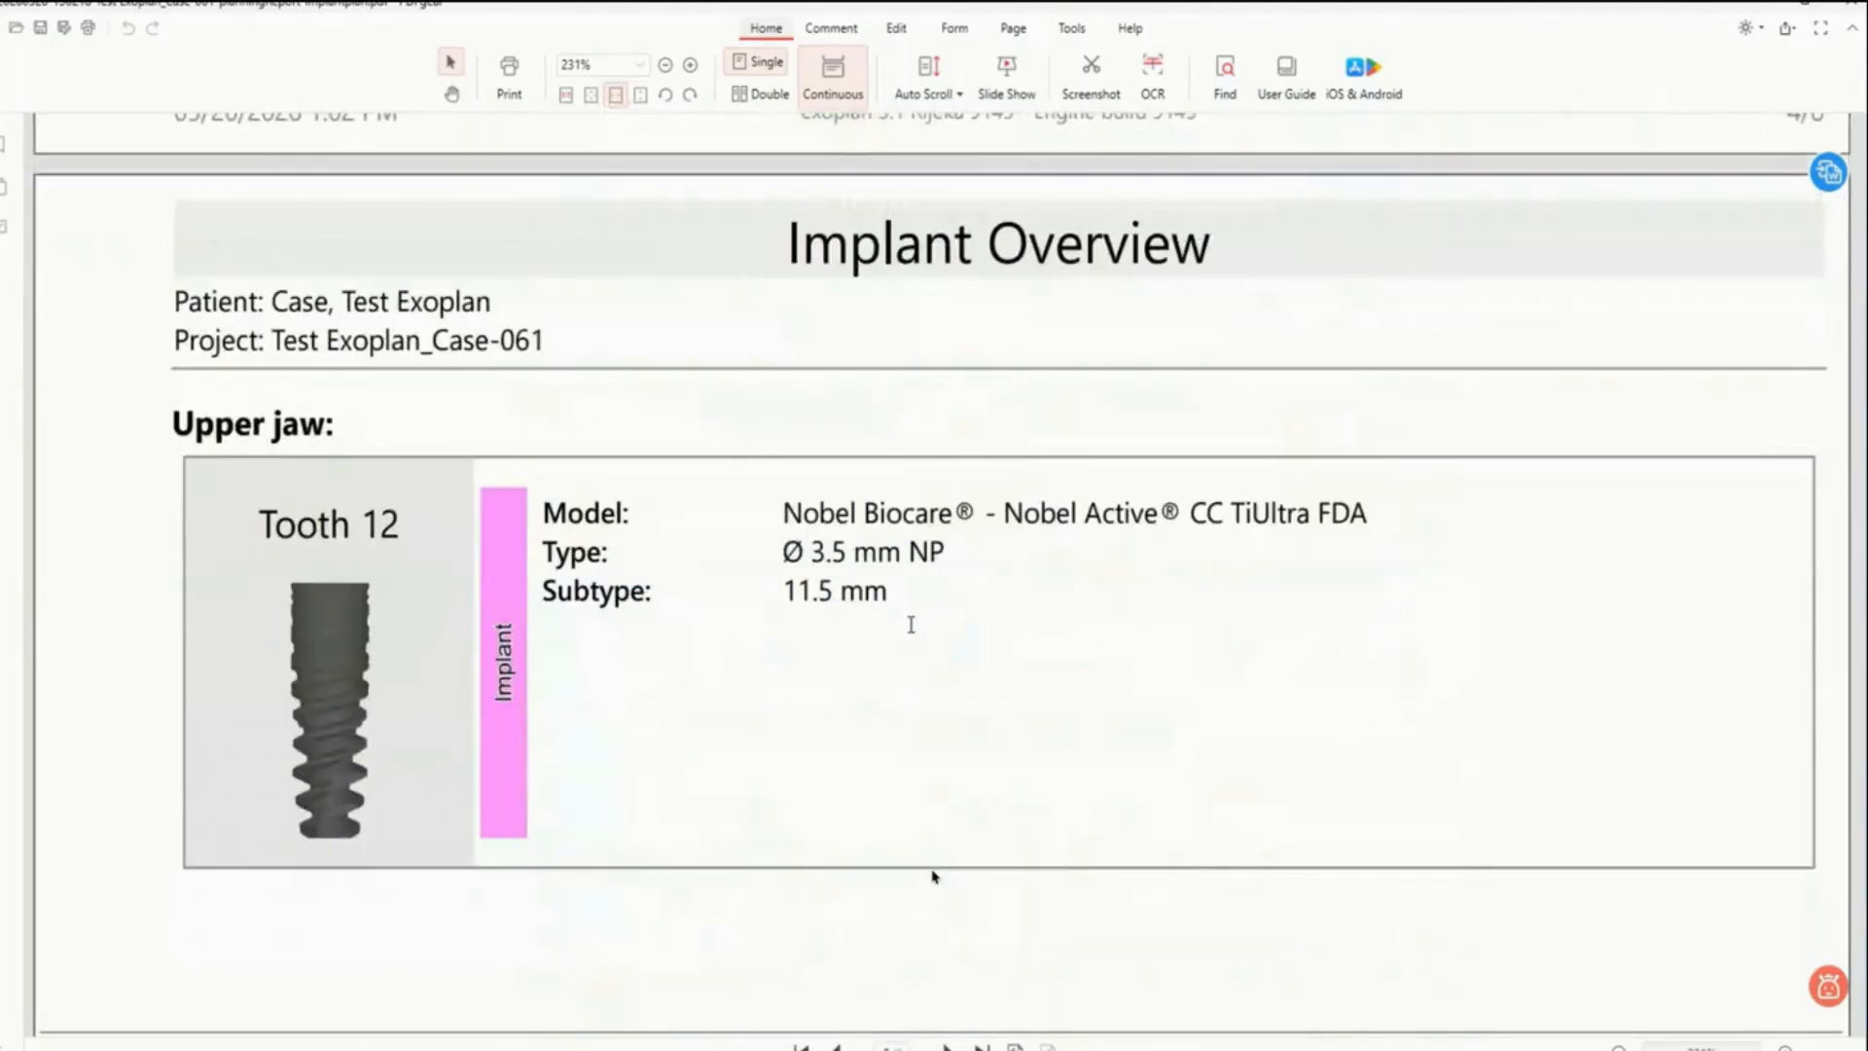
scroll(911, 625, "down", 9)
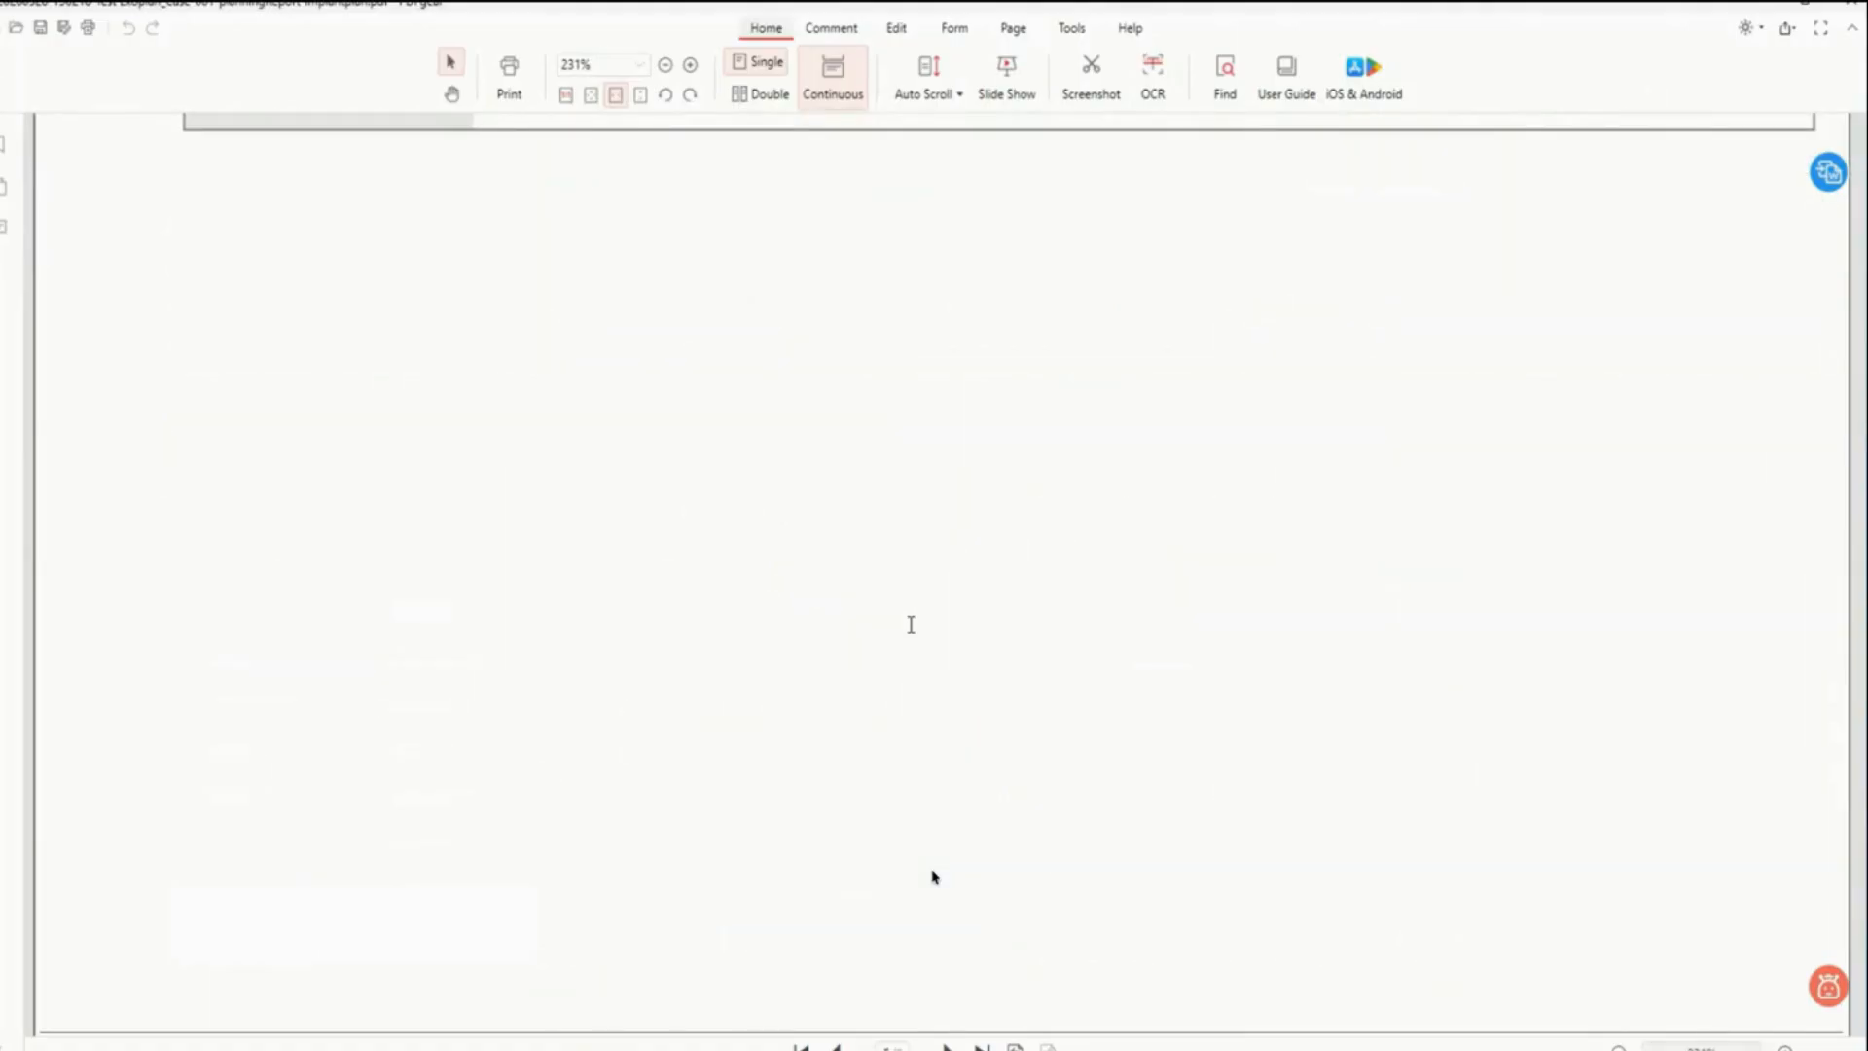
- Scroll through the implant angles, tooth 12 implant details and cross-section pages of the planning report
scroll(911, 624, "down", 2)
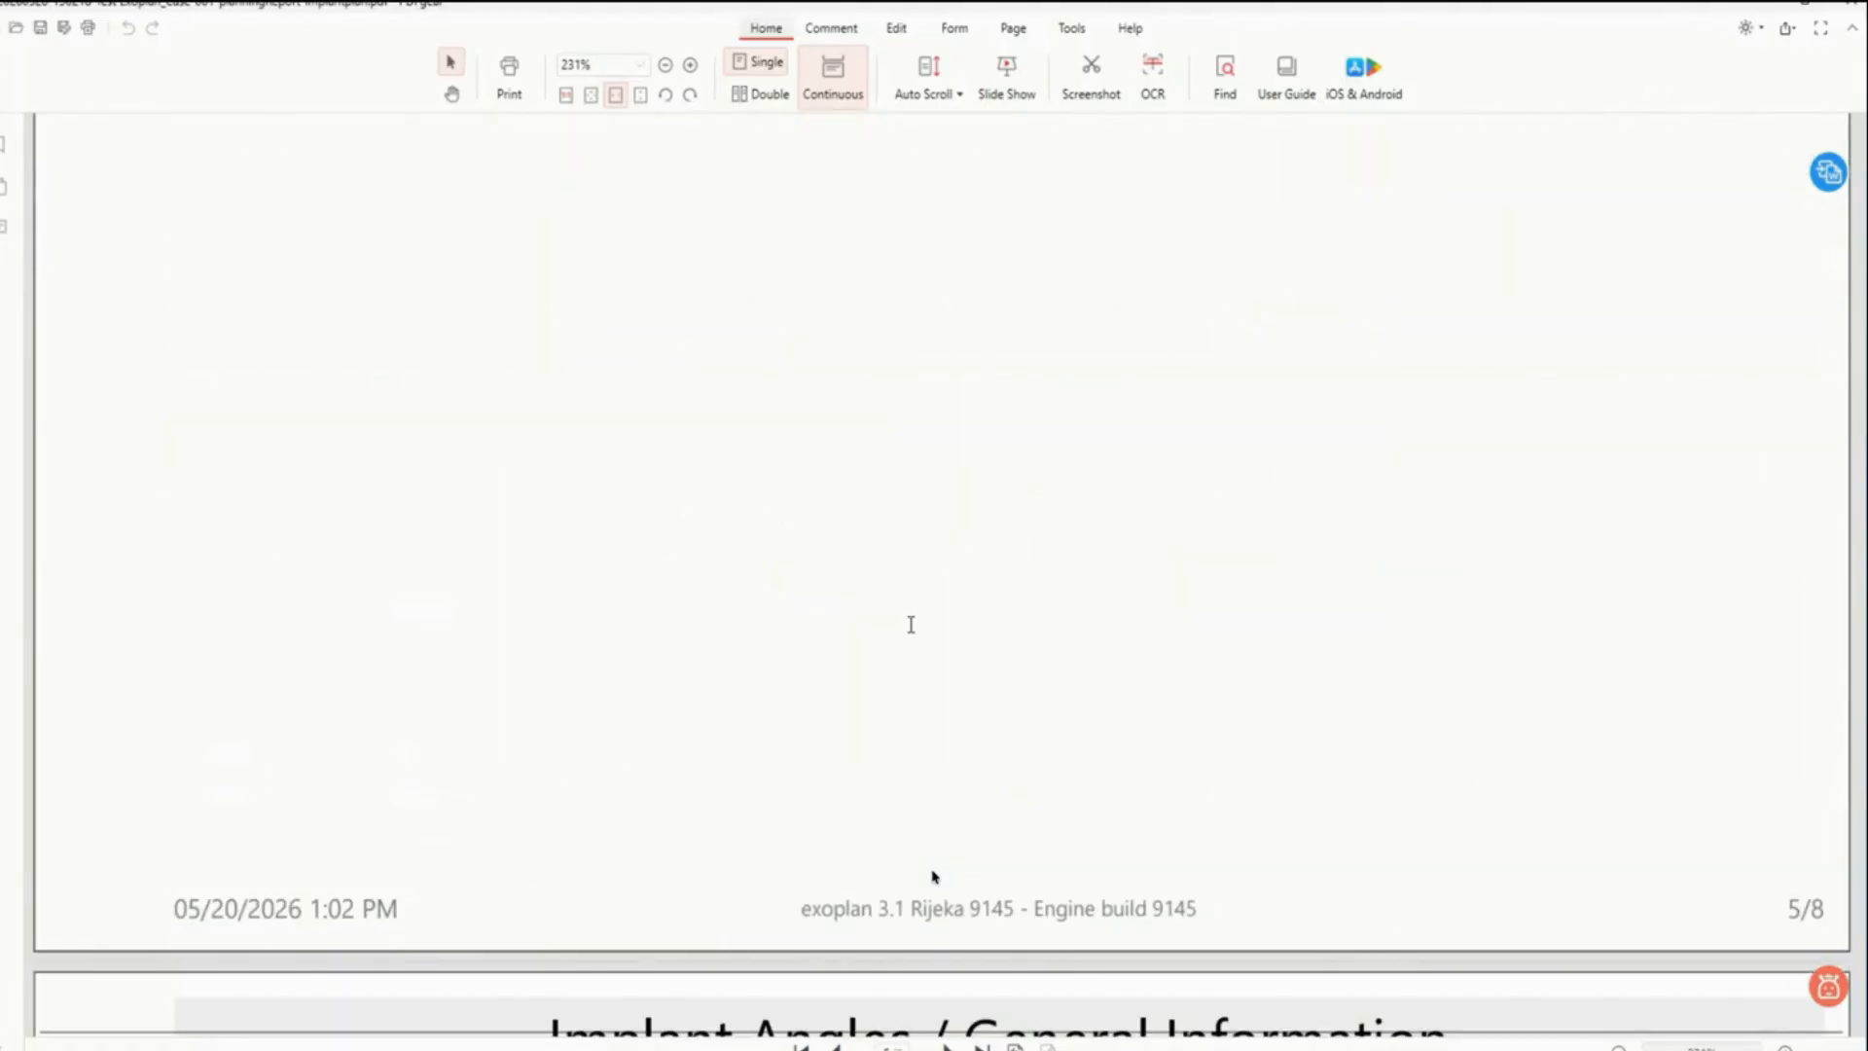
scroll(911, 625, "down", 9)
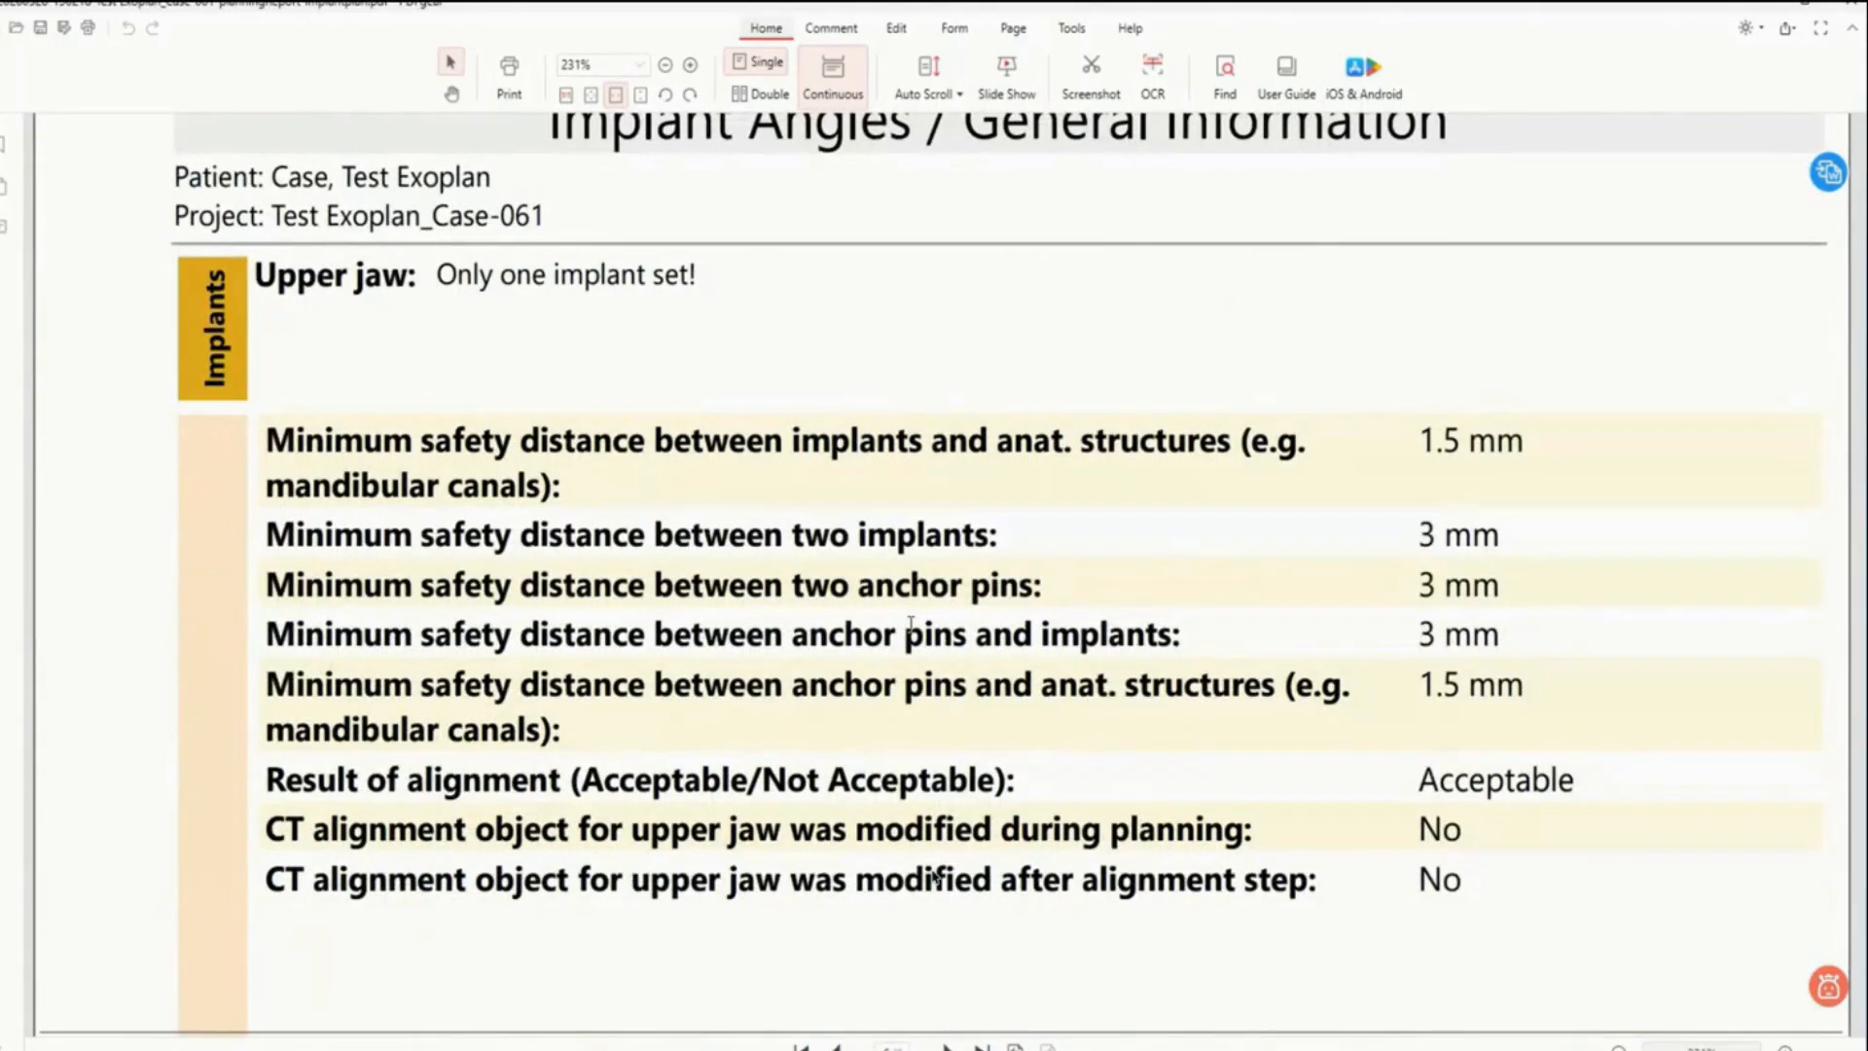
scroll(911, 624, "down", 1)
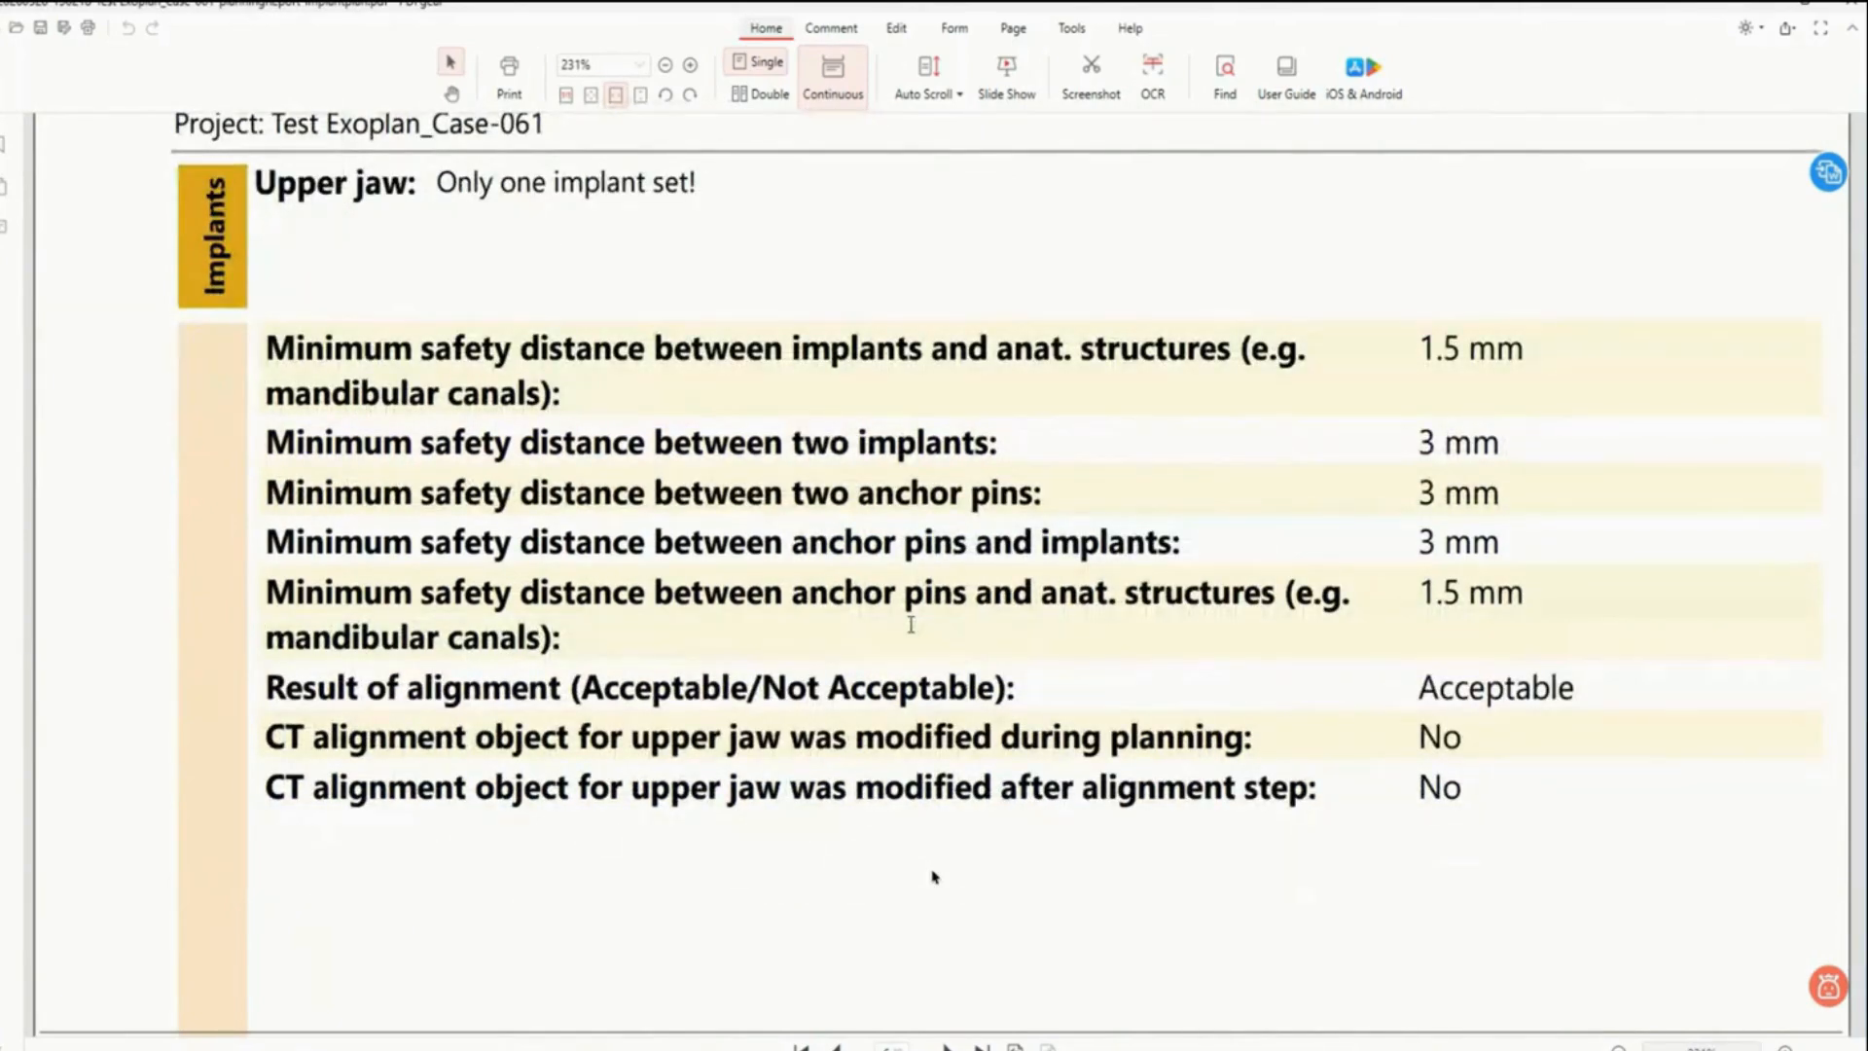
scroll(910, 625, "down", 10)
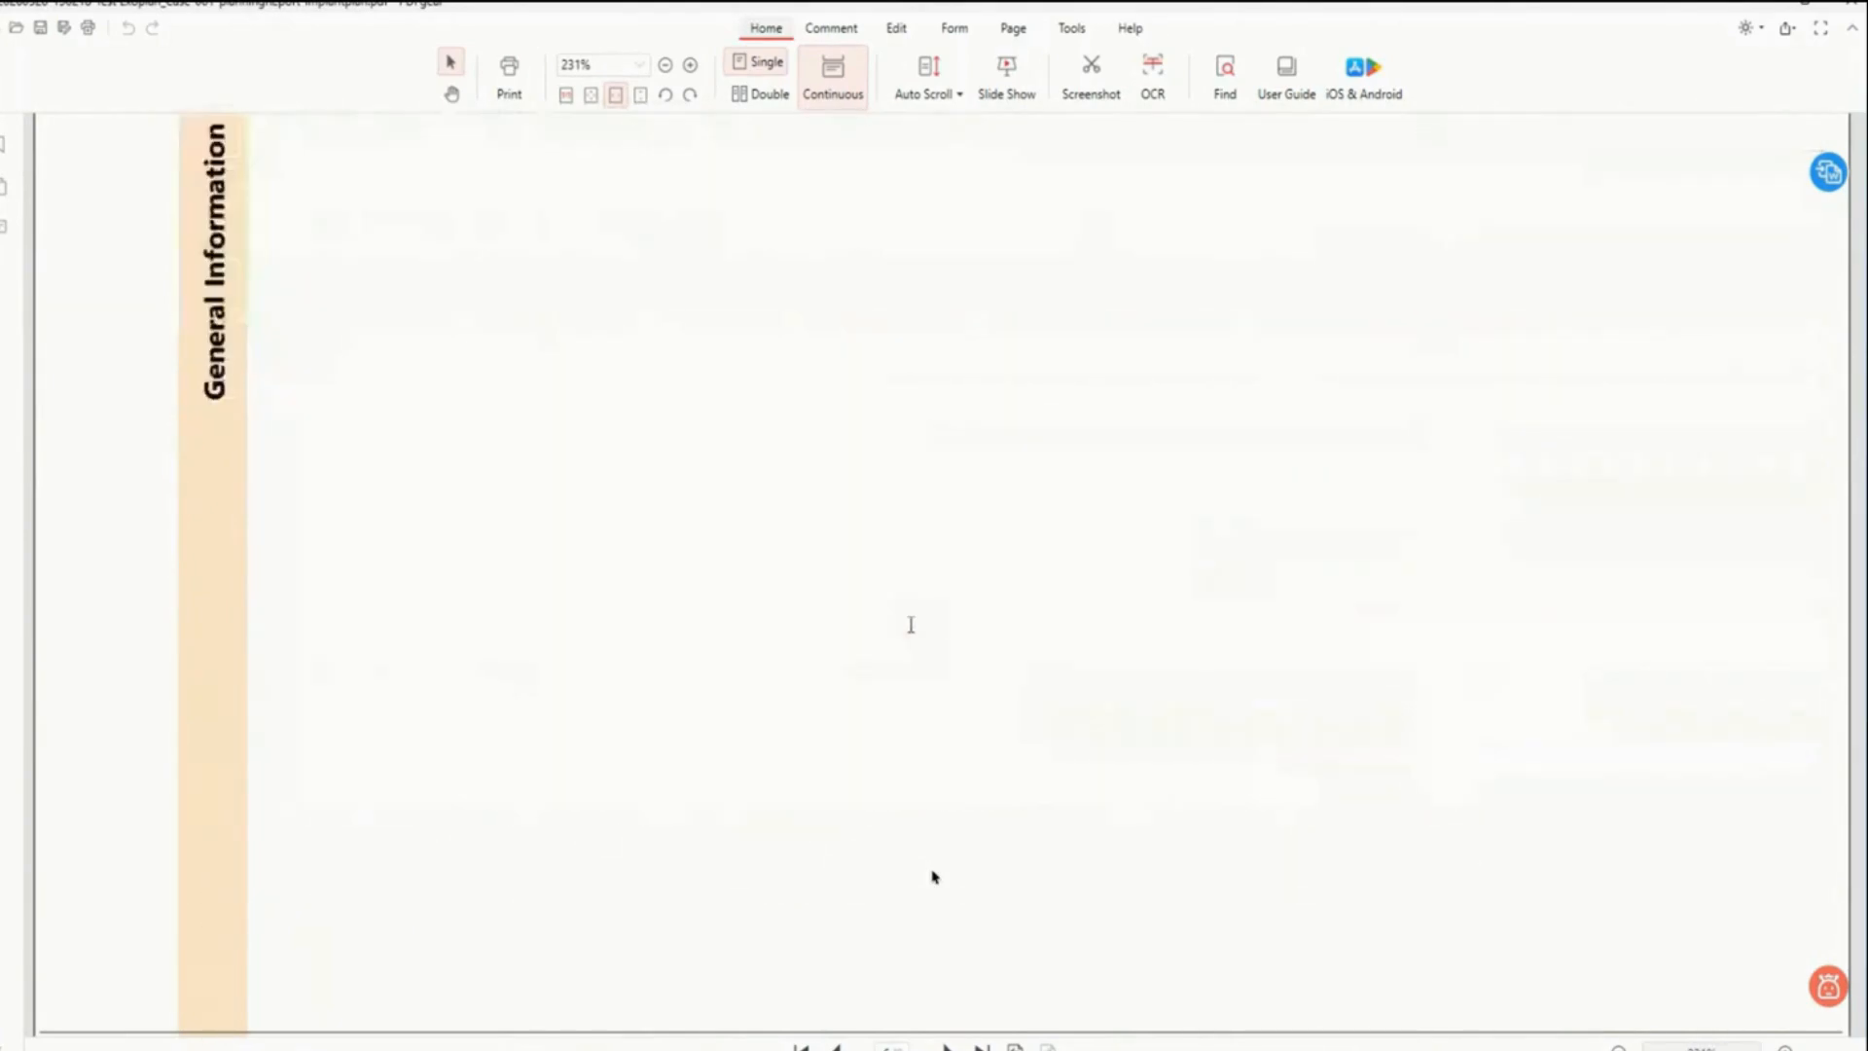
scroll(911, 625, "down", 4)
scroll(911, 625, "down", 7)
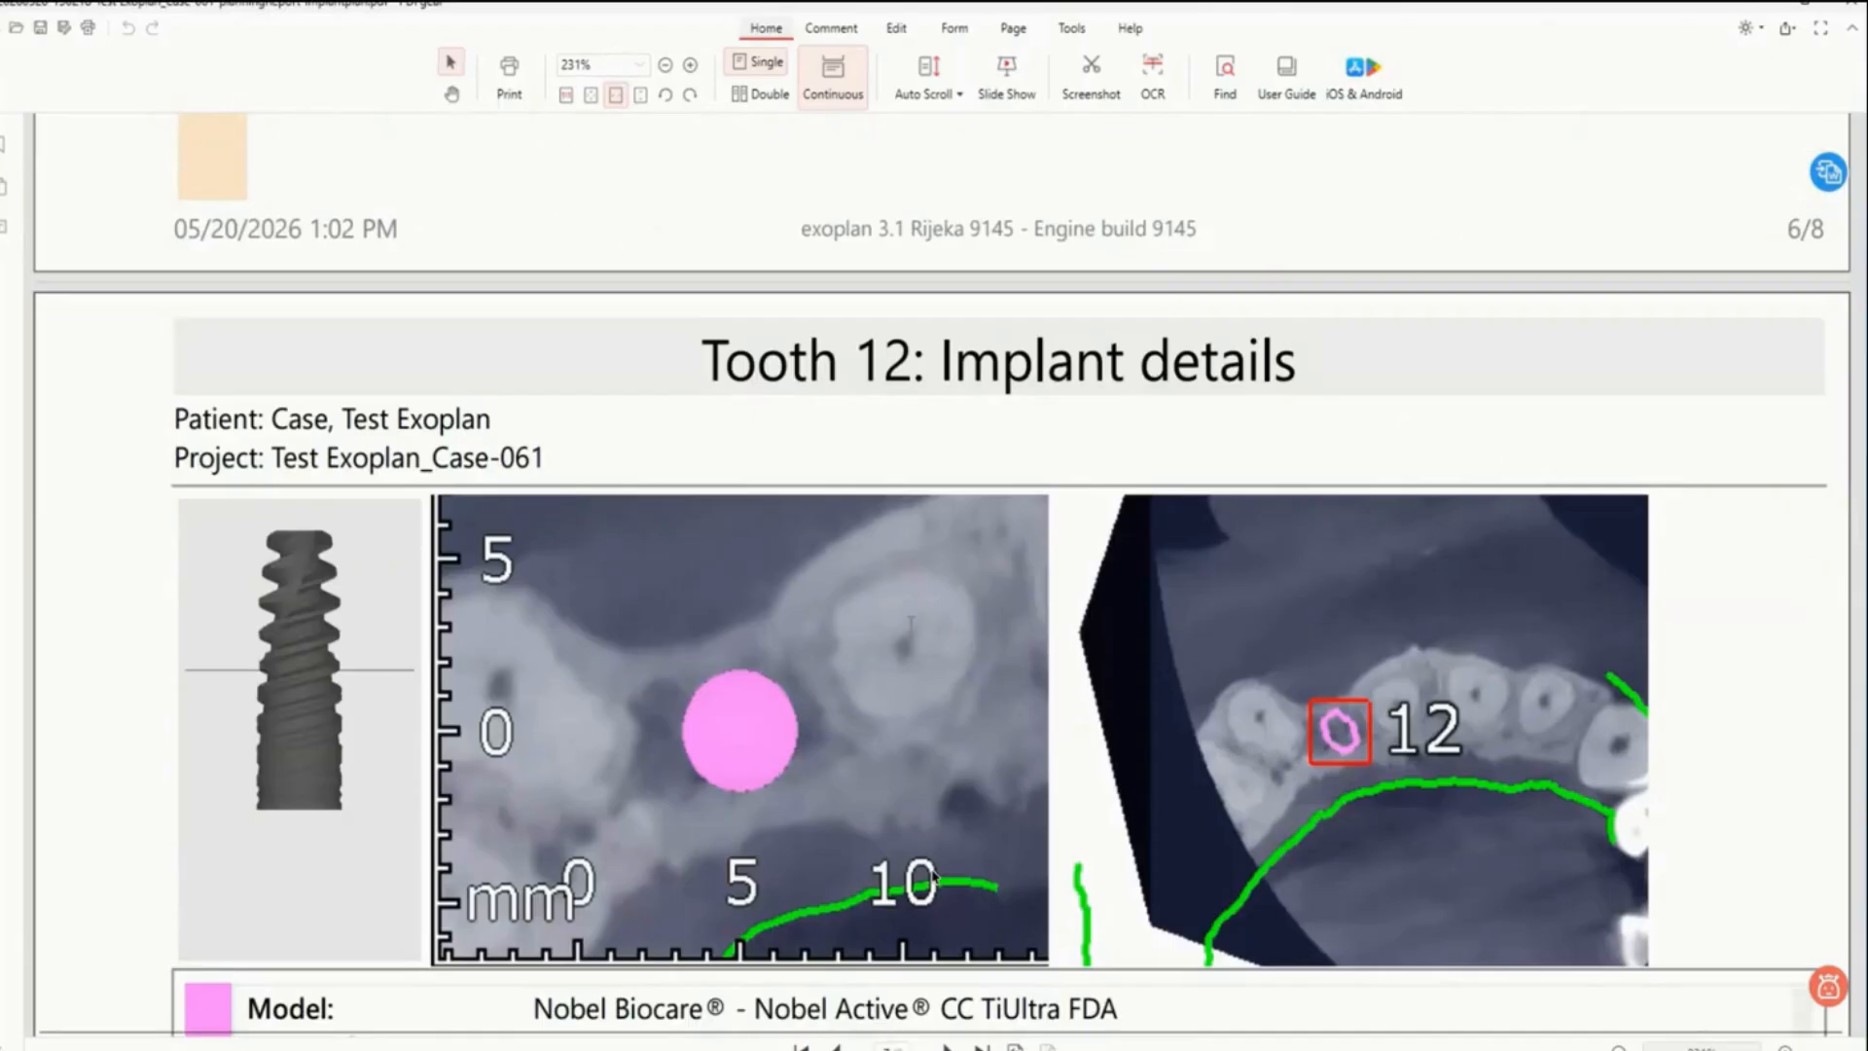
scroll(932, 877, "down", 2)
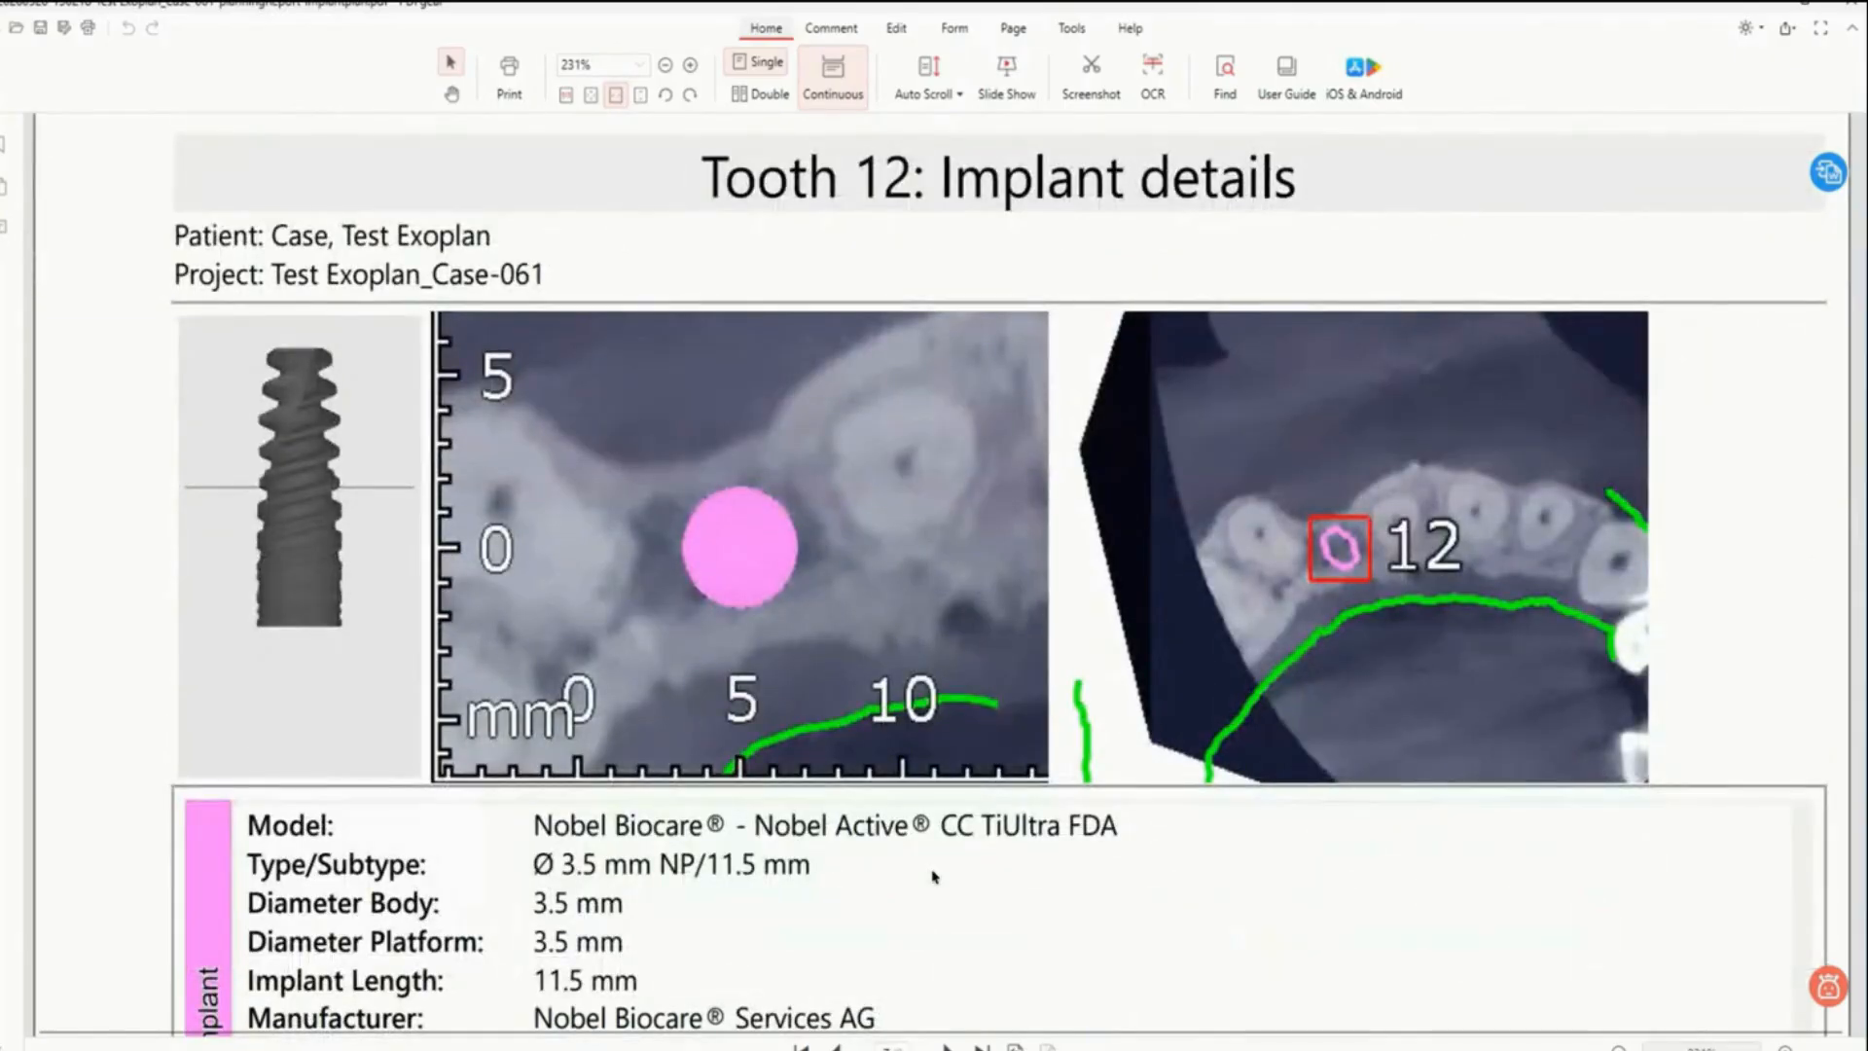
scroll(932, 877, "down", 1)
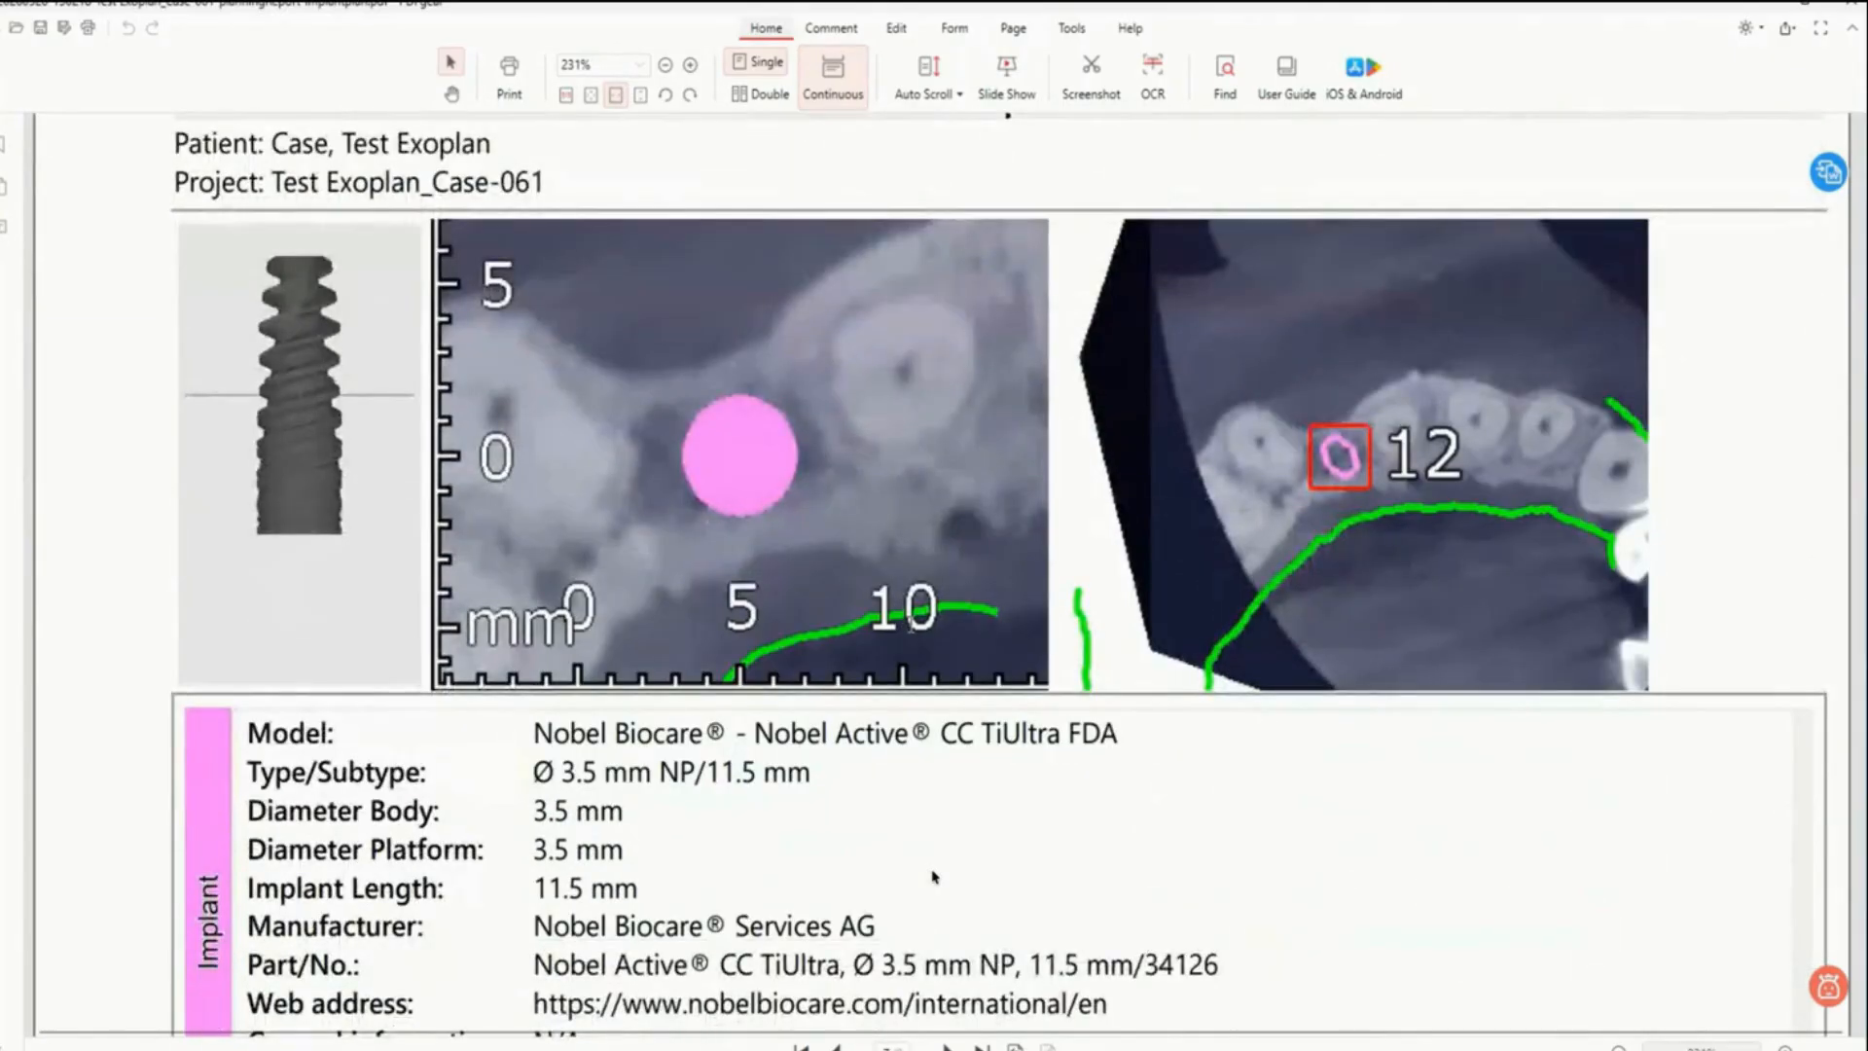
scroll(932, 877, "down", 12)
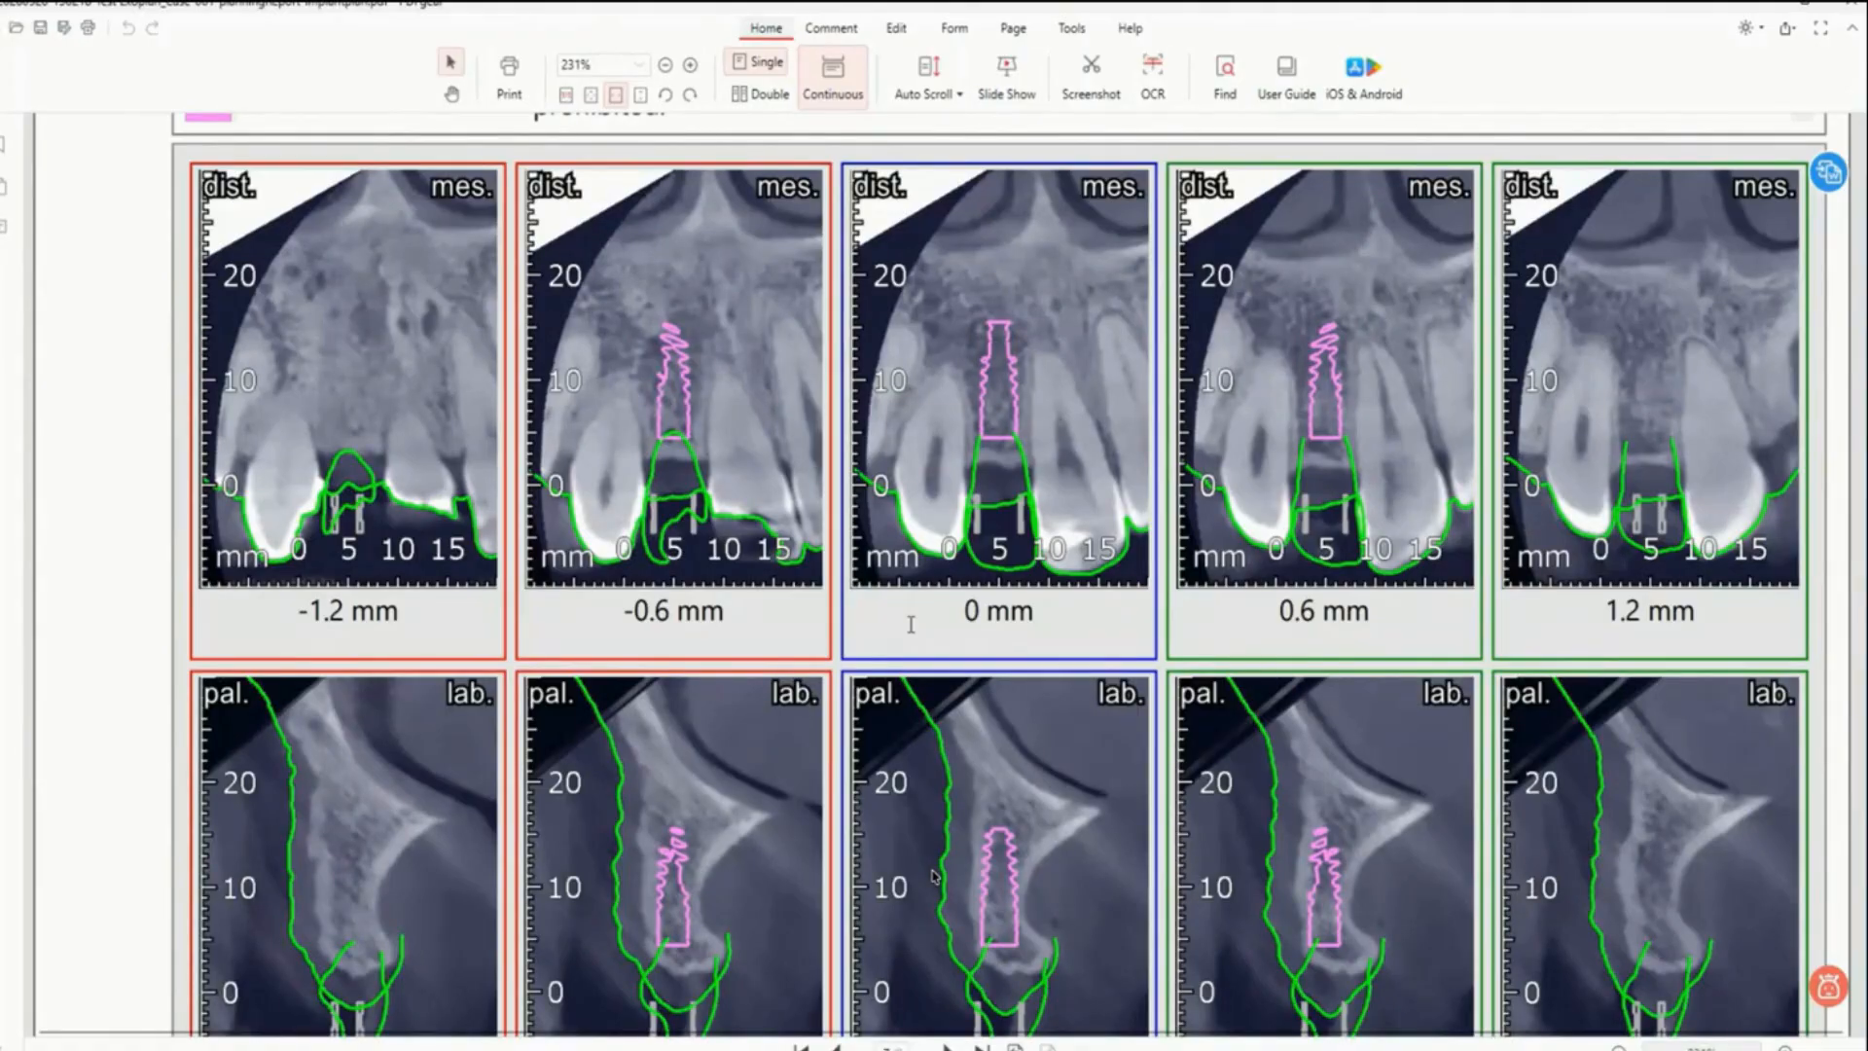
scroll(932, 877, "down", 3)
scroll(932, 877, "down", 4)
scroll(932, 877, "up", 3)
scroll(933, 877, "down", 6)
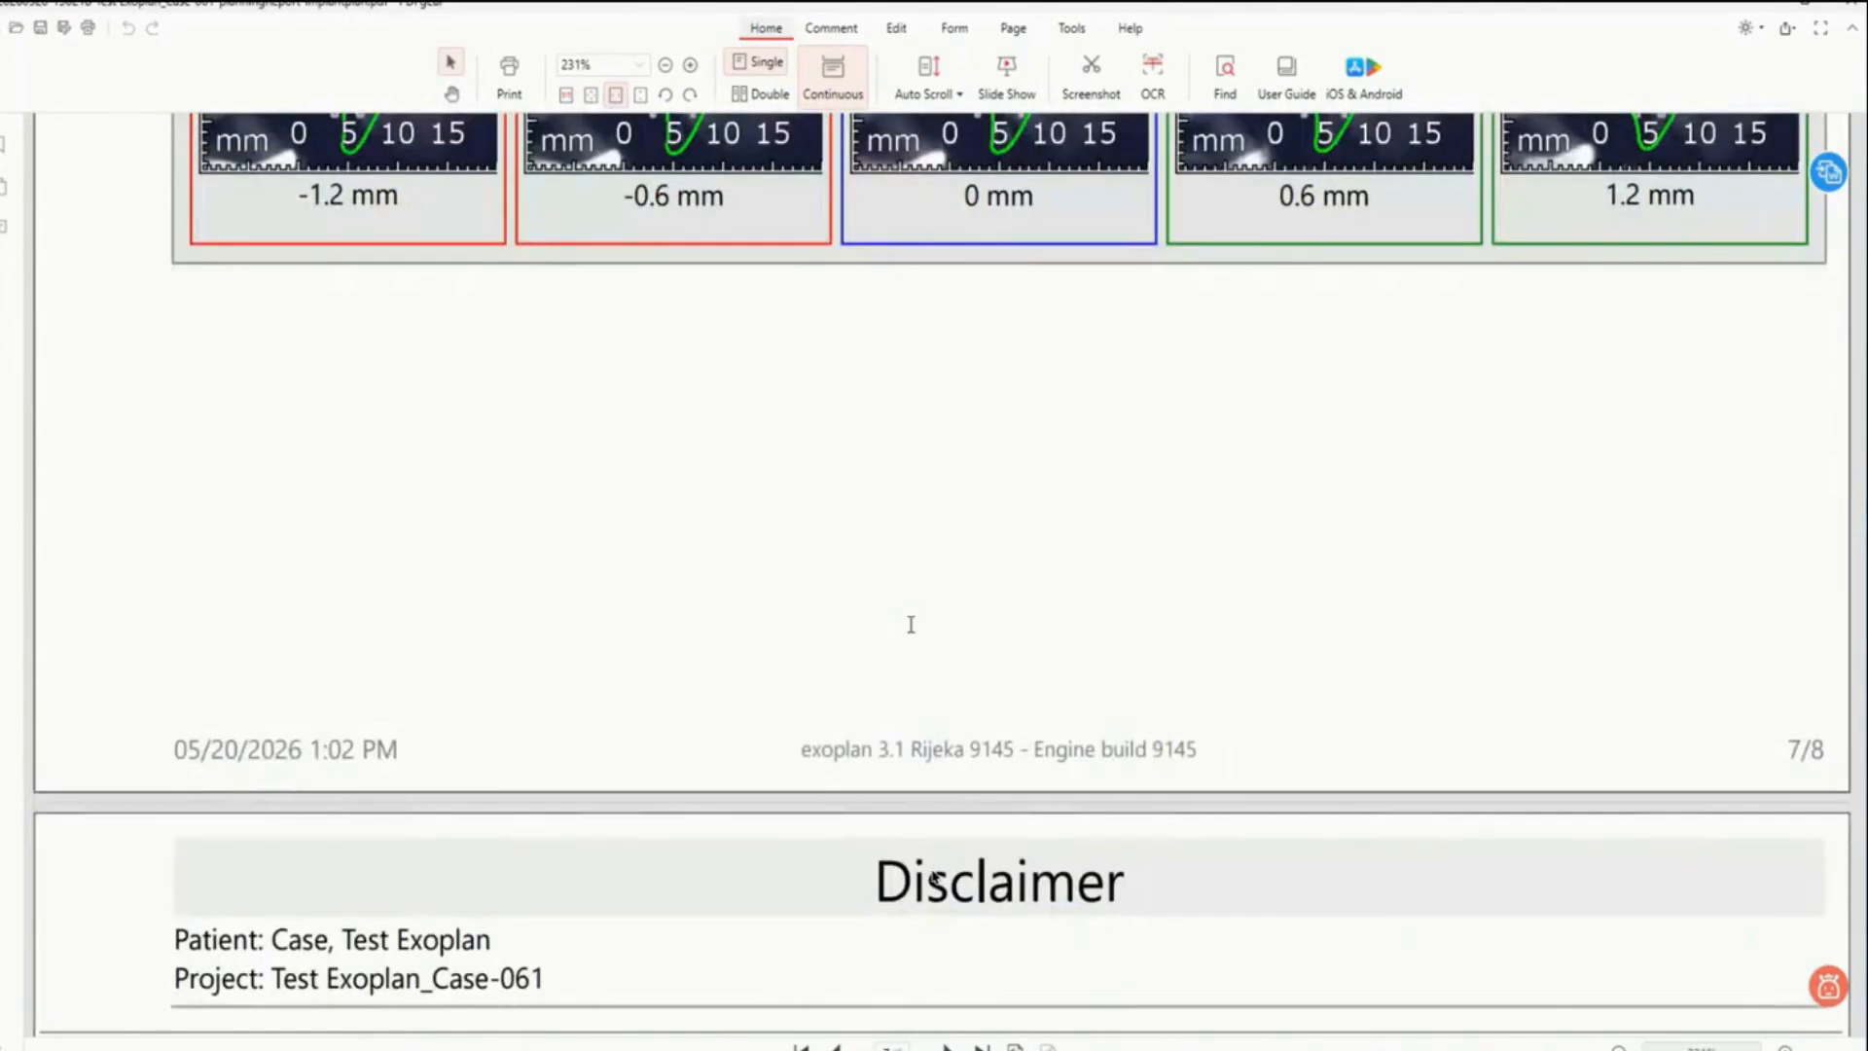
scroll(932, 876, "down", 5)
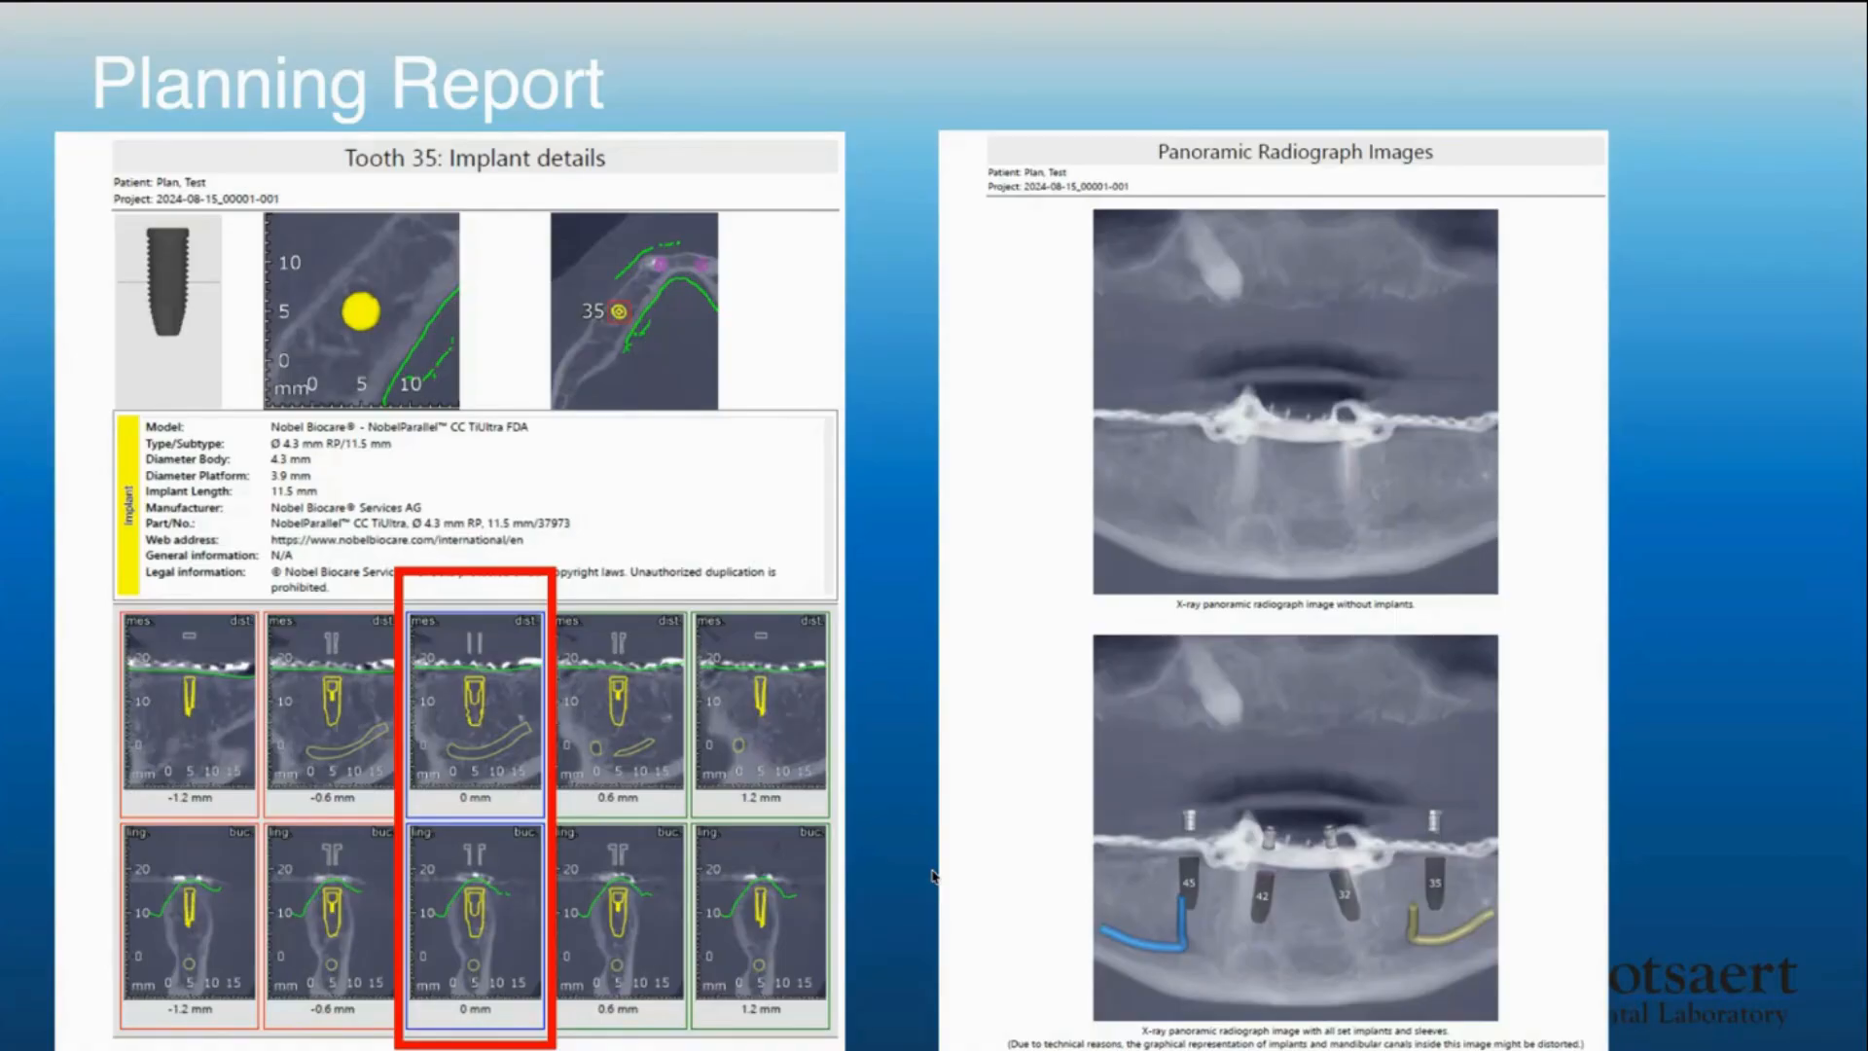
- Apply the surgical guide bottom with the default block-out and smoothing settings and proceed to the guide top design
key("Right")
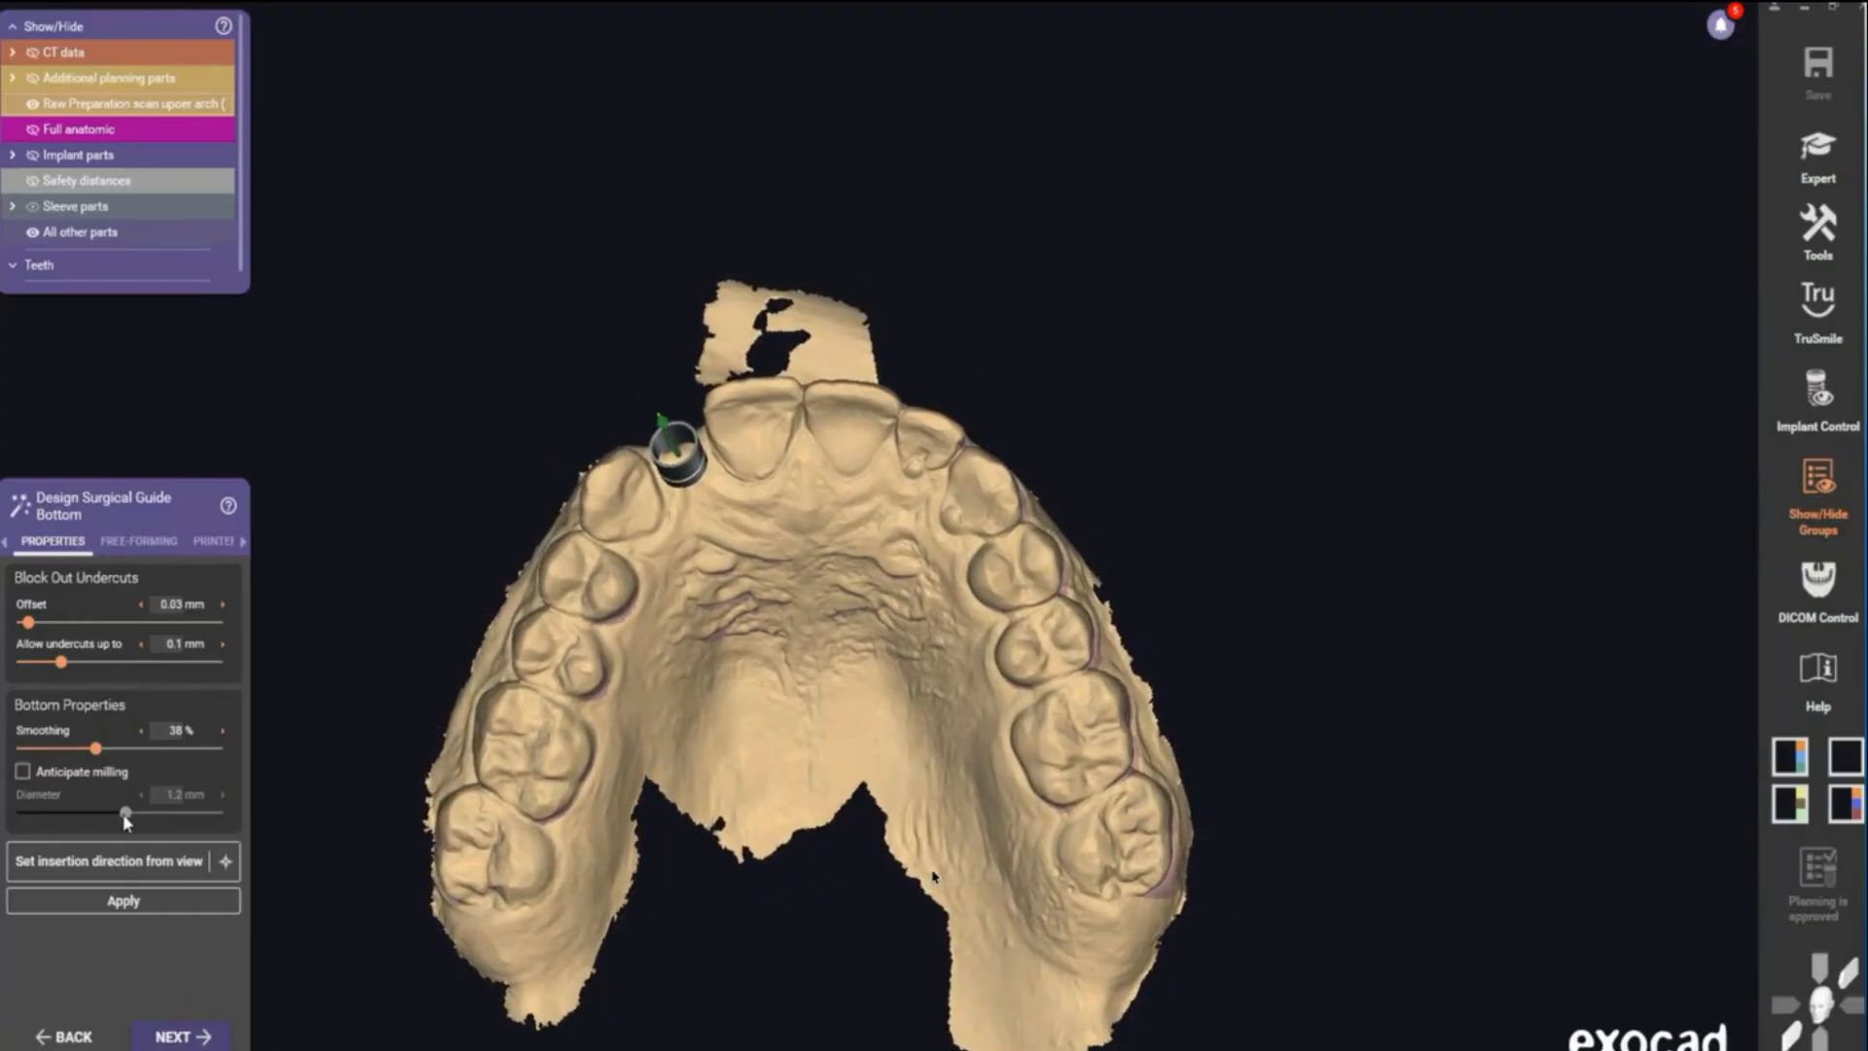
left_click(115, 901)
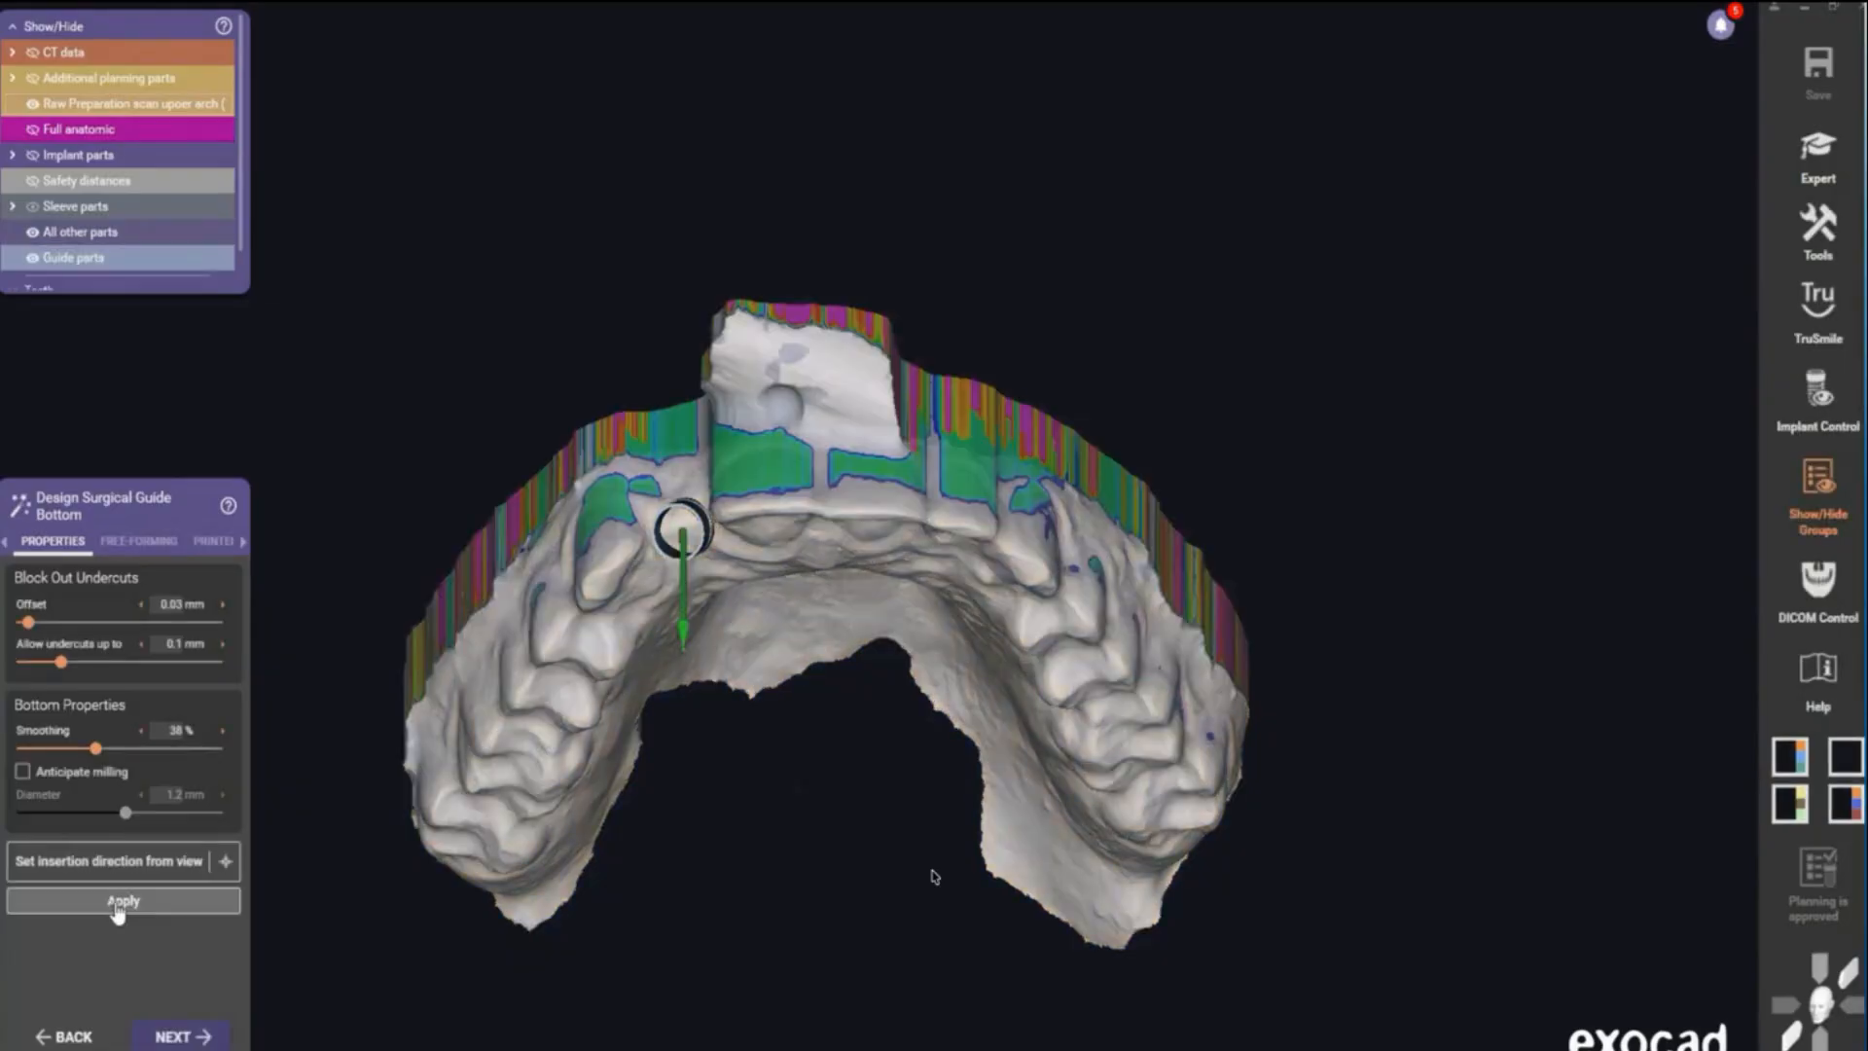
left_click(119, 903)
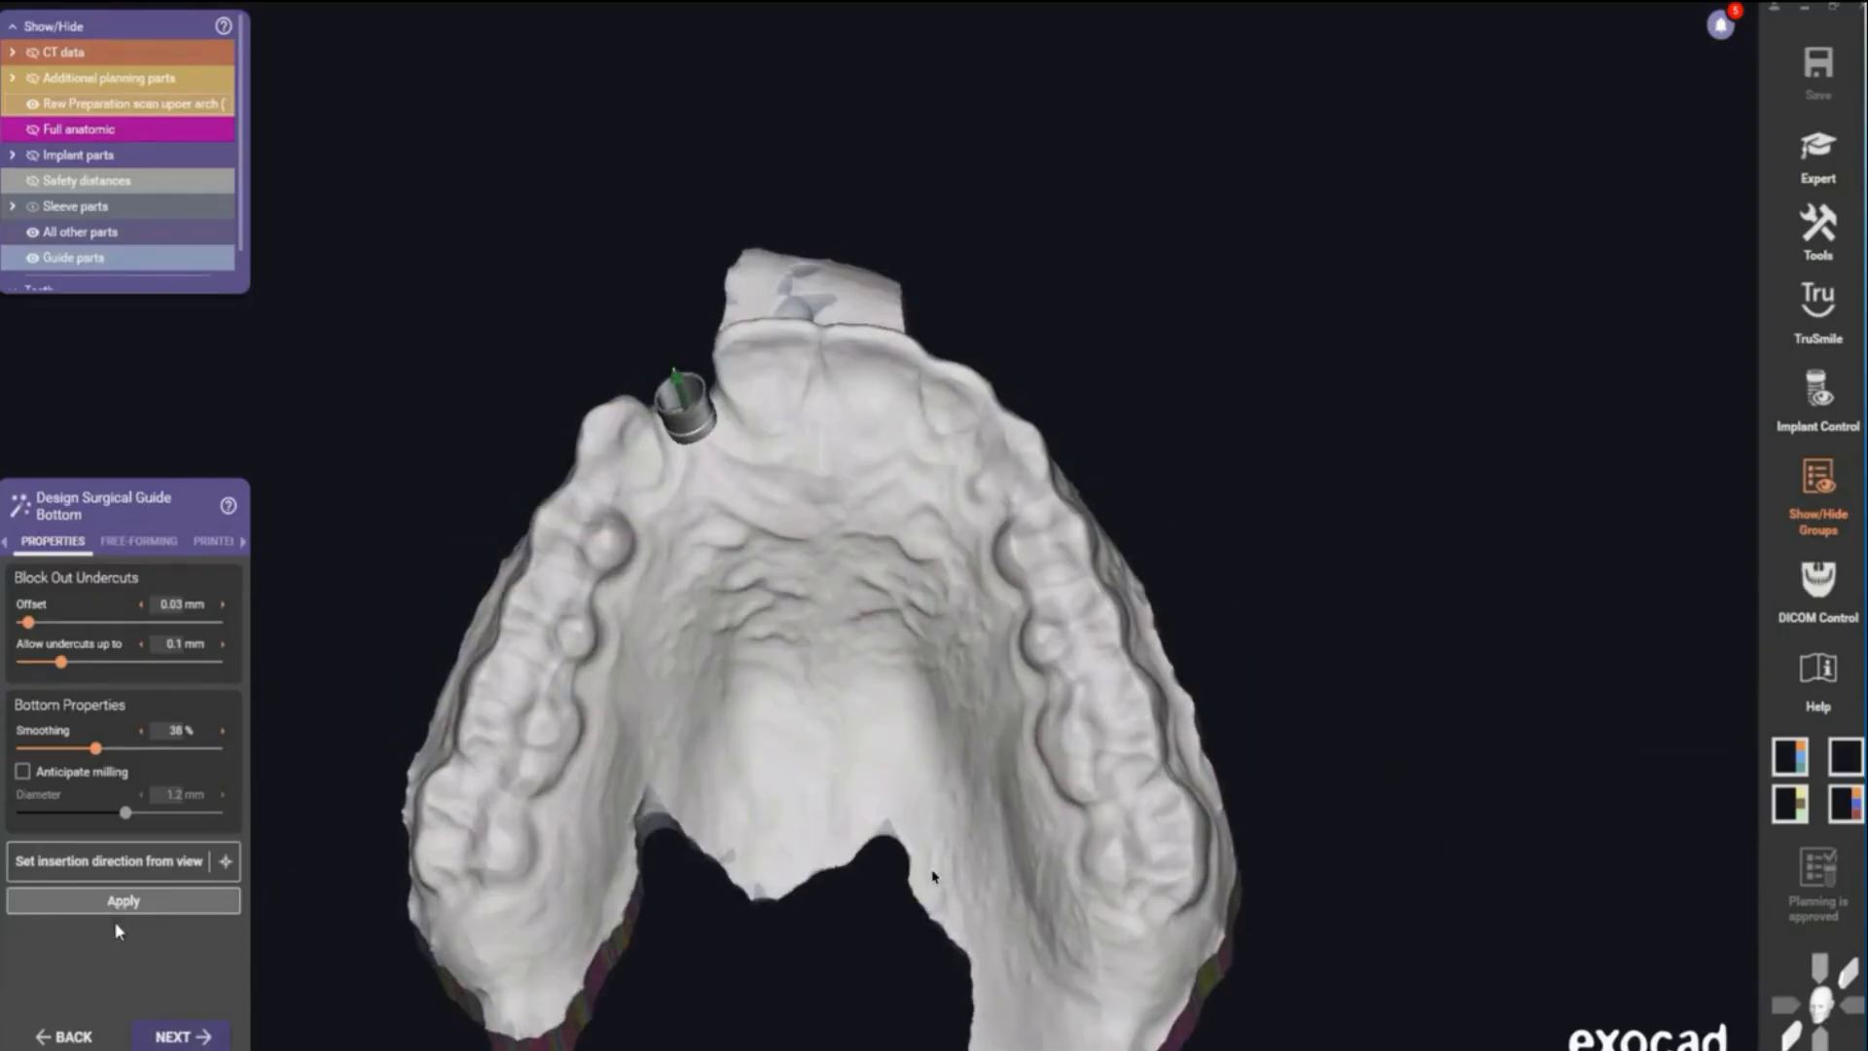
left_click(170, 1037)
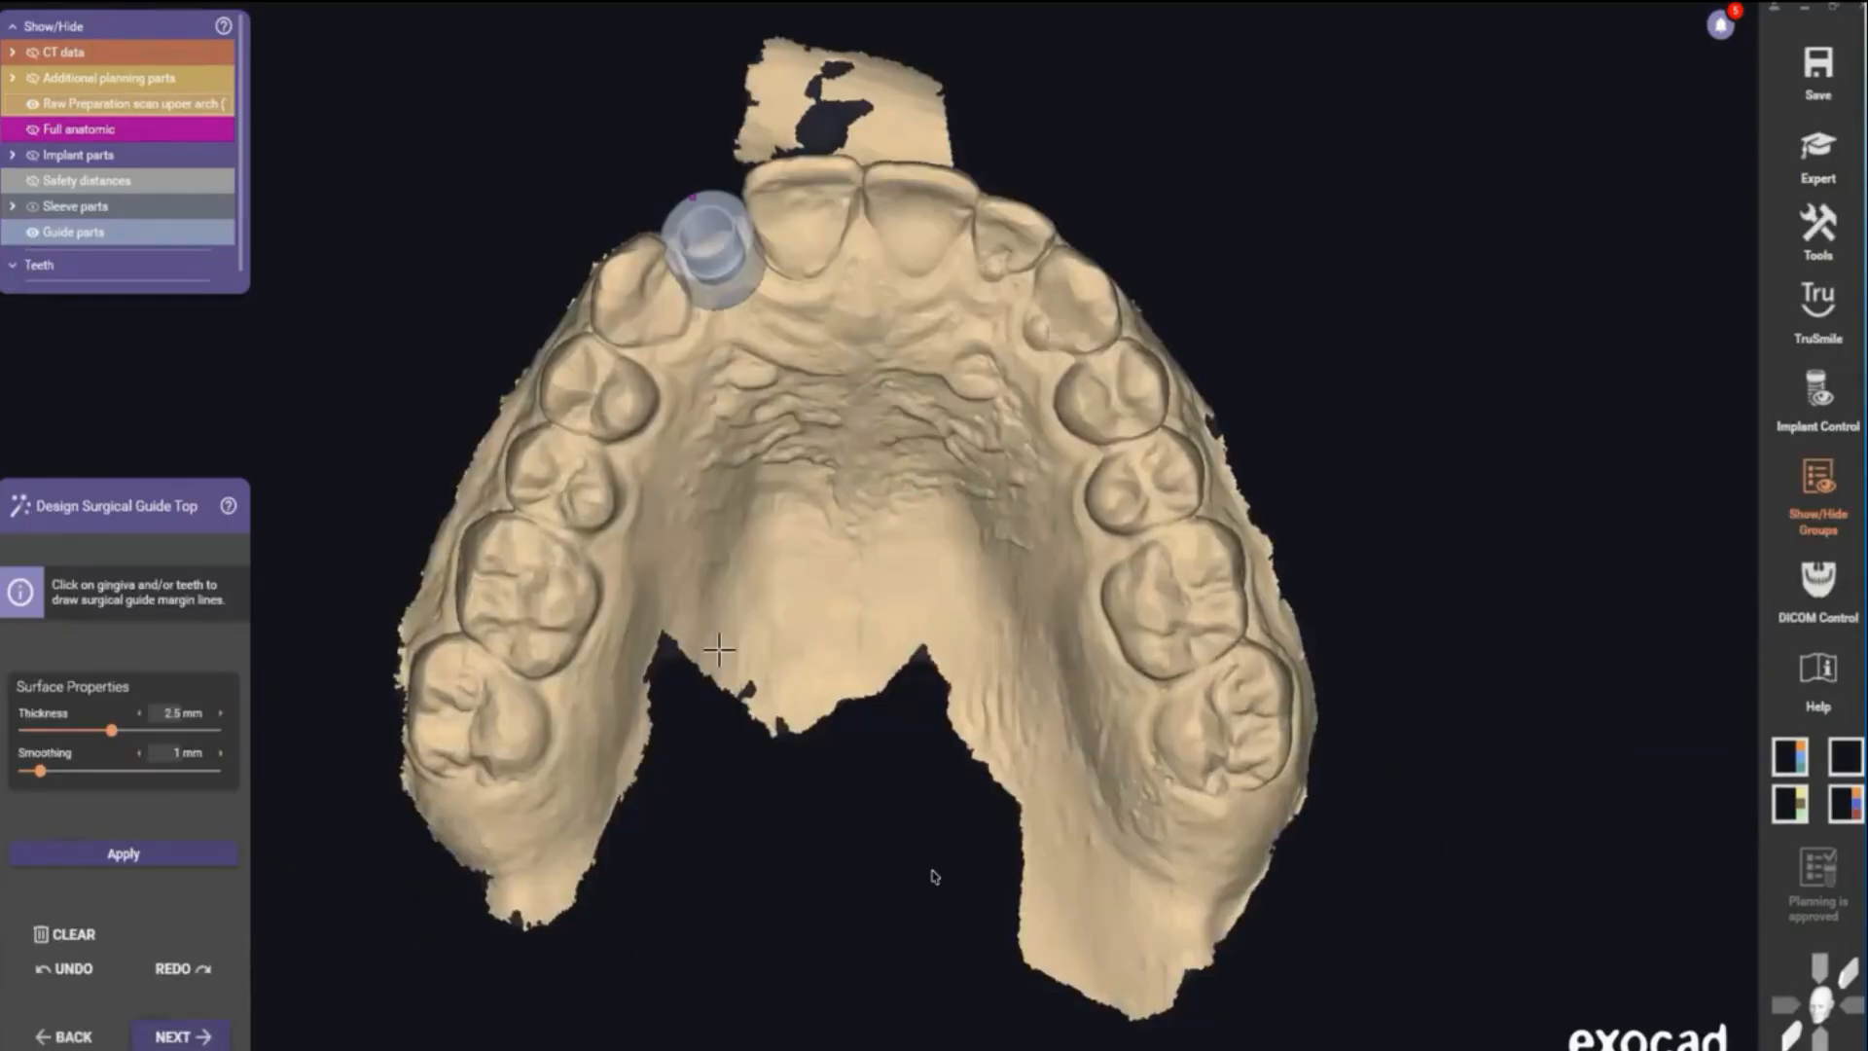
- Draw the guide margin line around the teeth from the premolars to the opposite canine, enclosing the sleeve at 12, and apply the guide top
right_click_drag(742, 567, 545, 638)
left_click(541, 646)
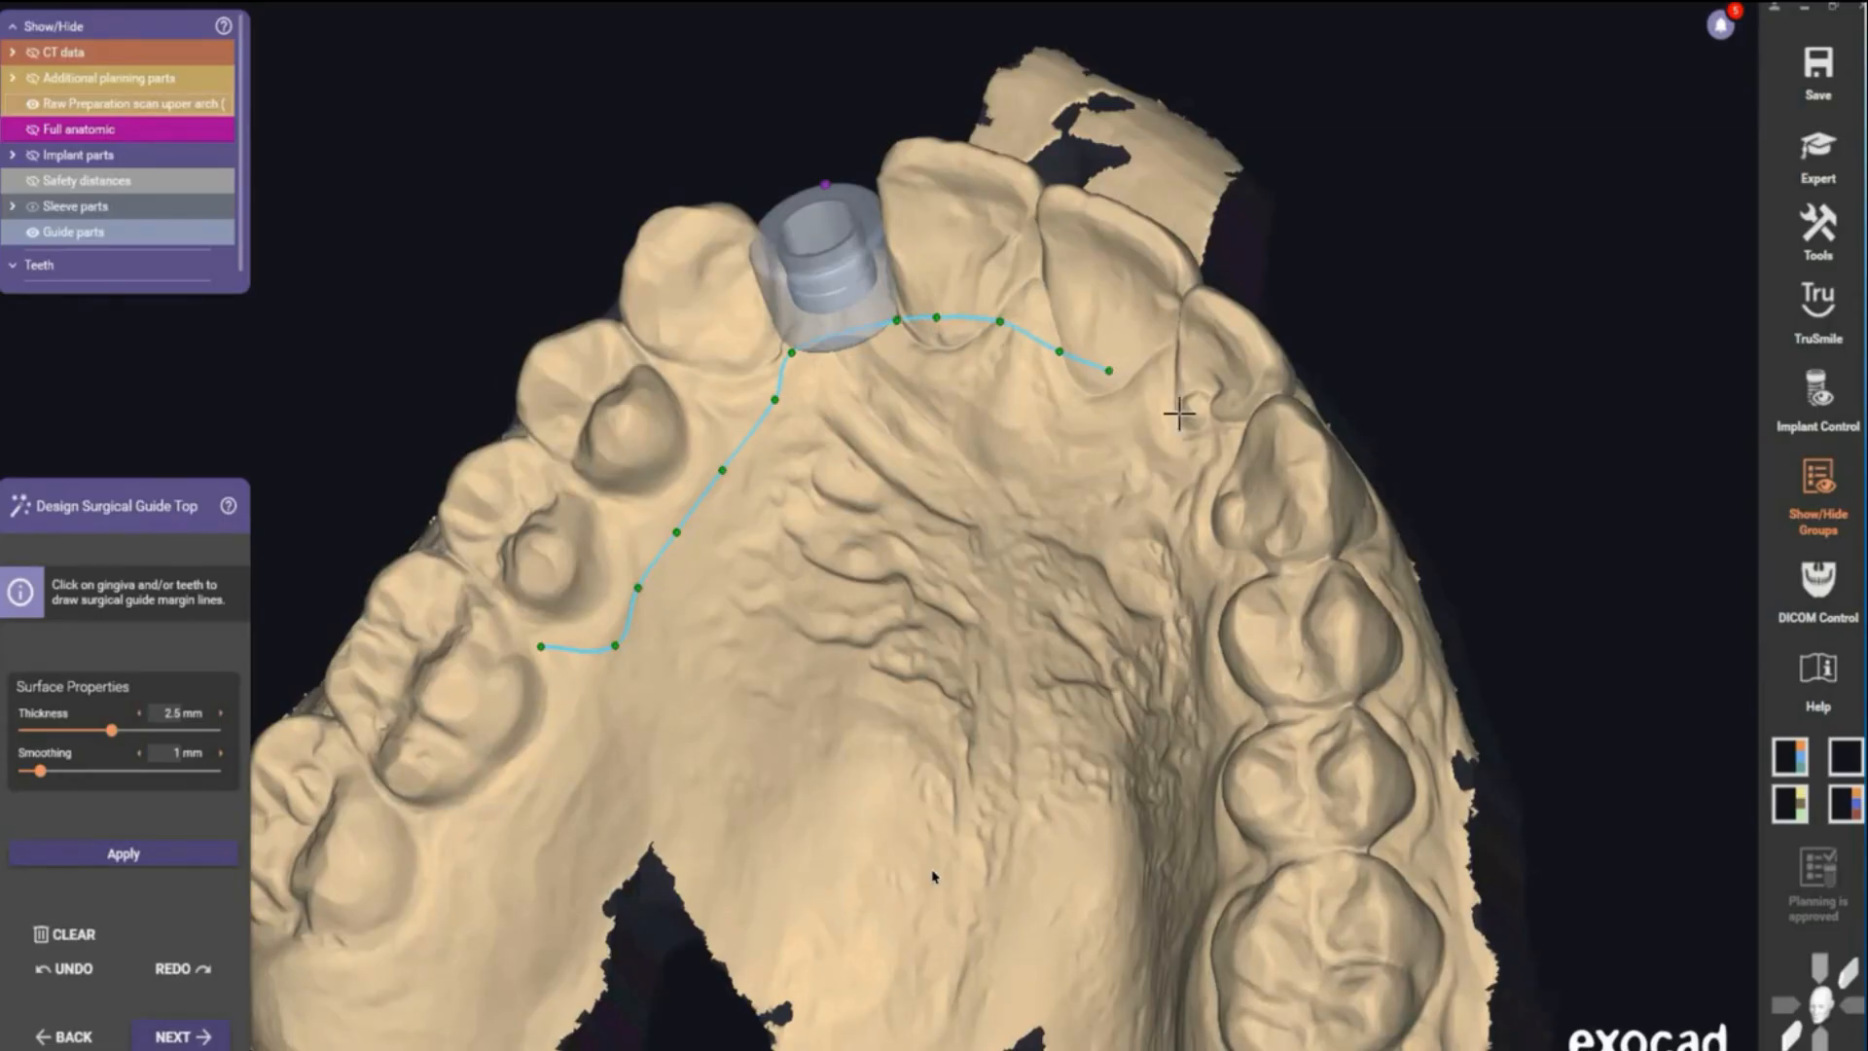
right_click_drag(1271, 357, 635, 389)
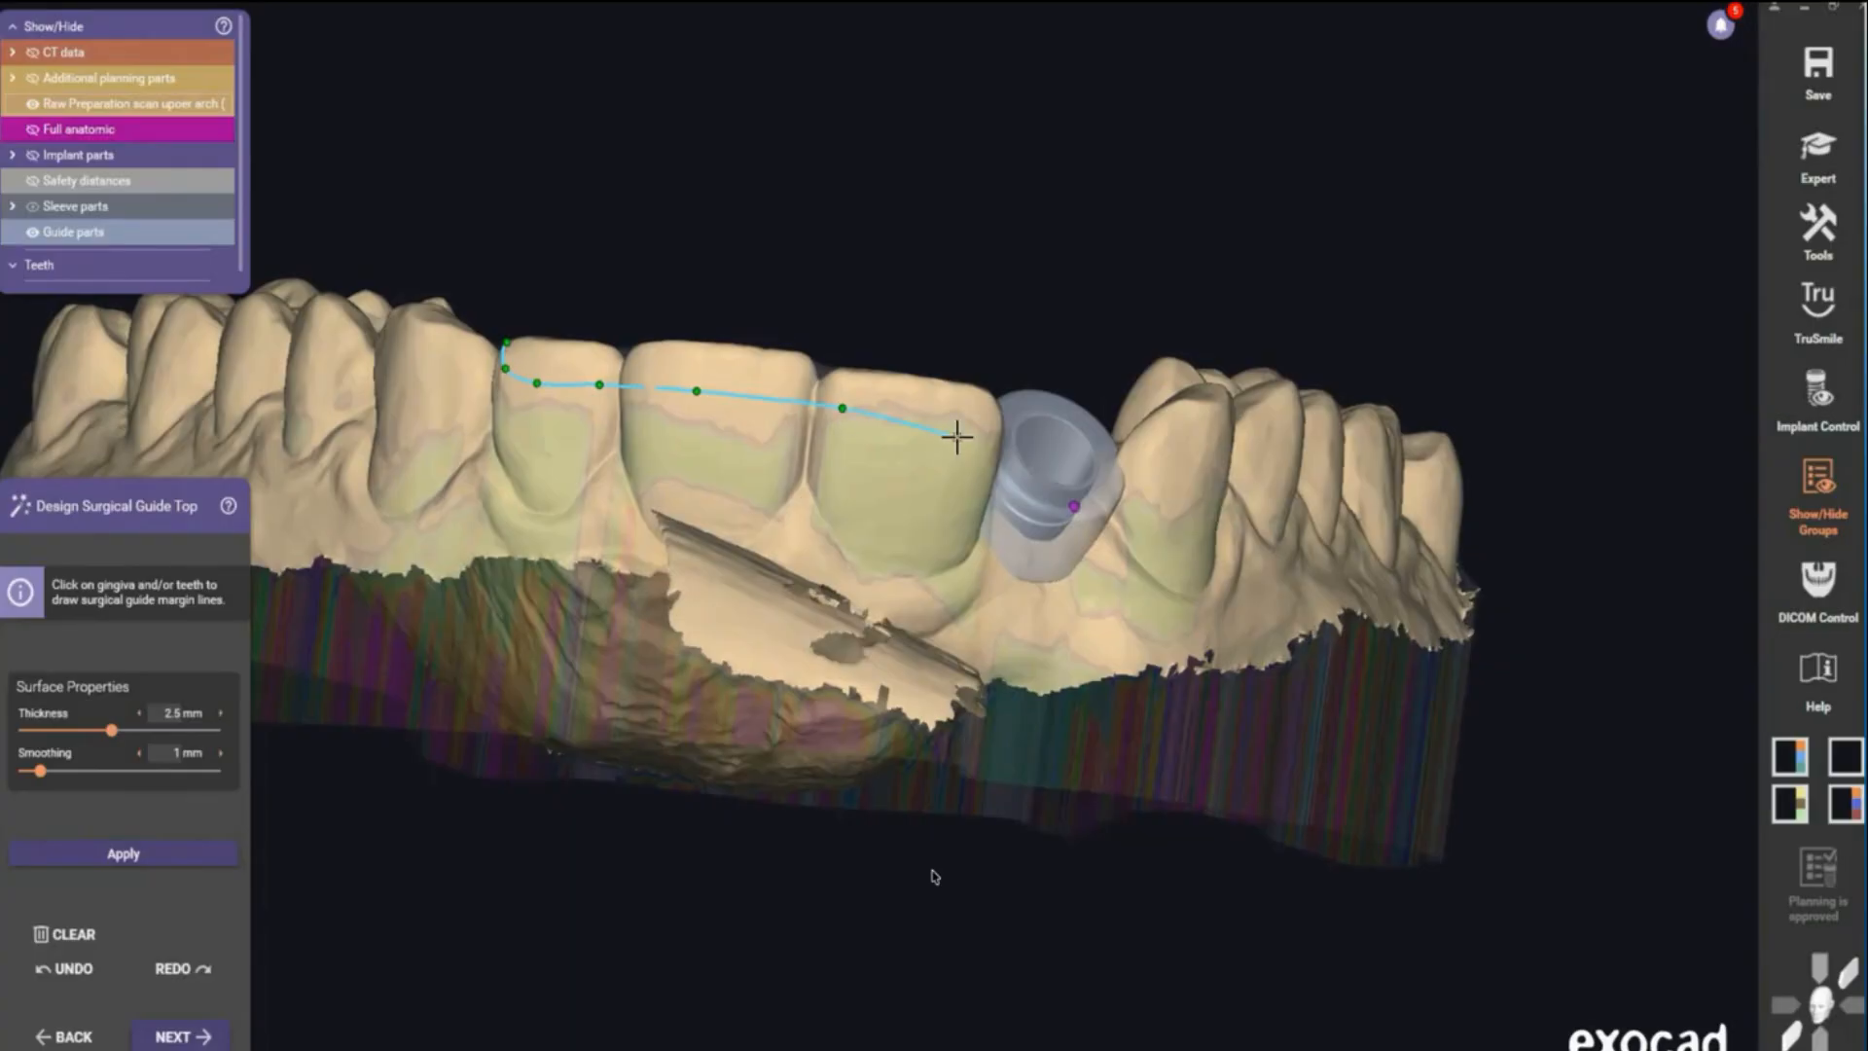
right_click_drag(998, 483, 611, 448)
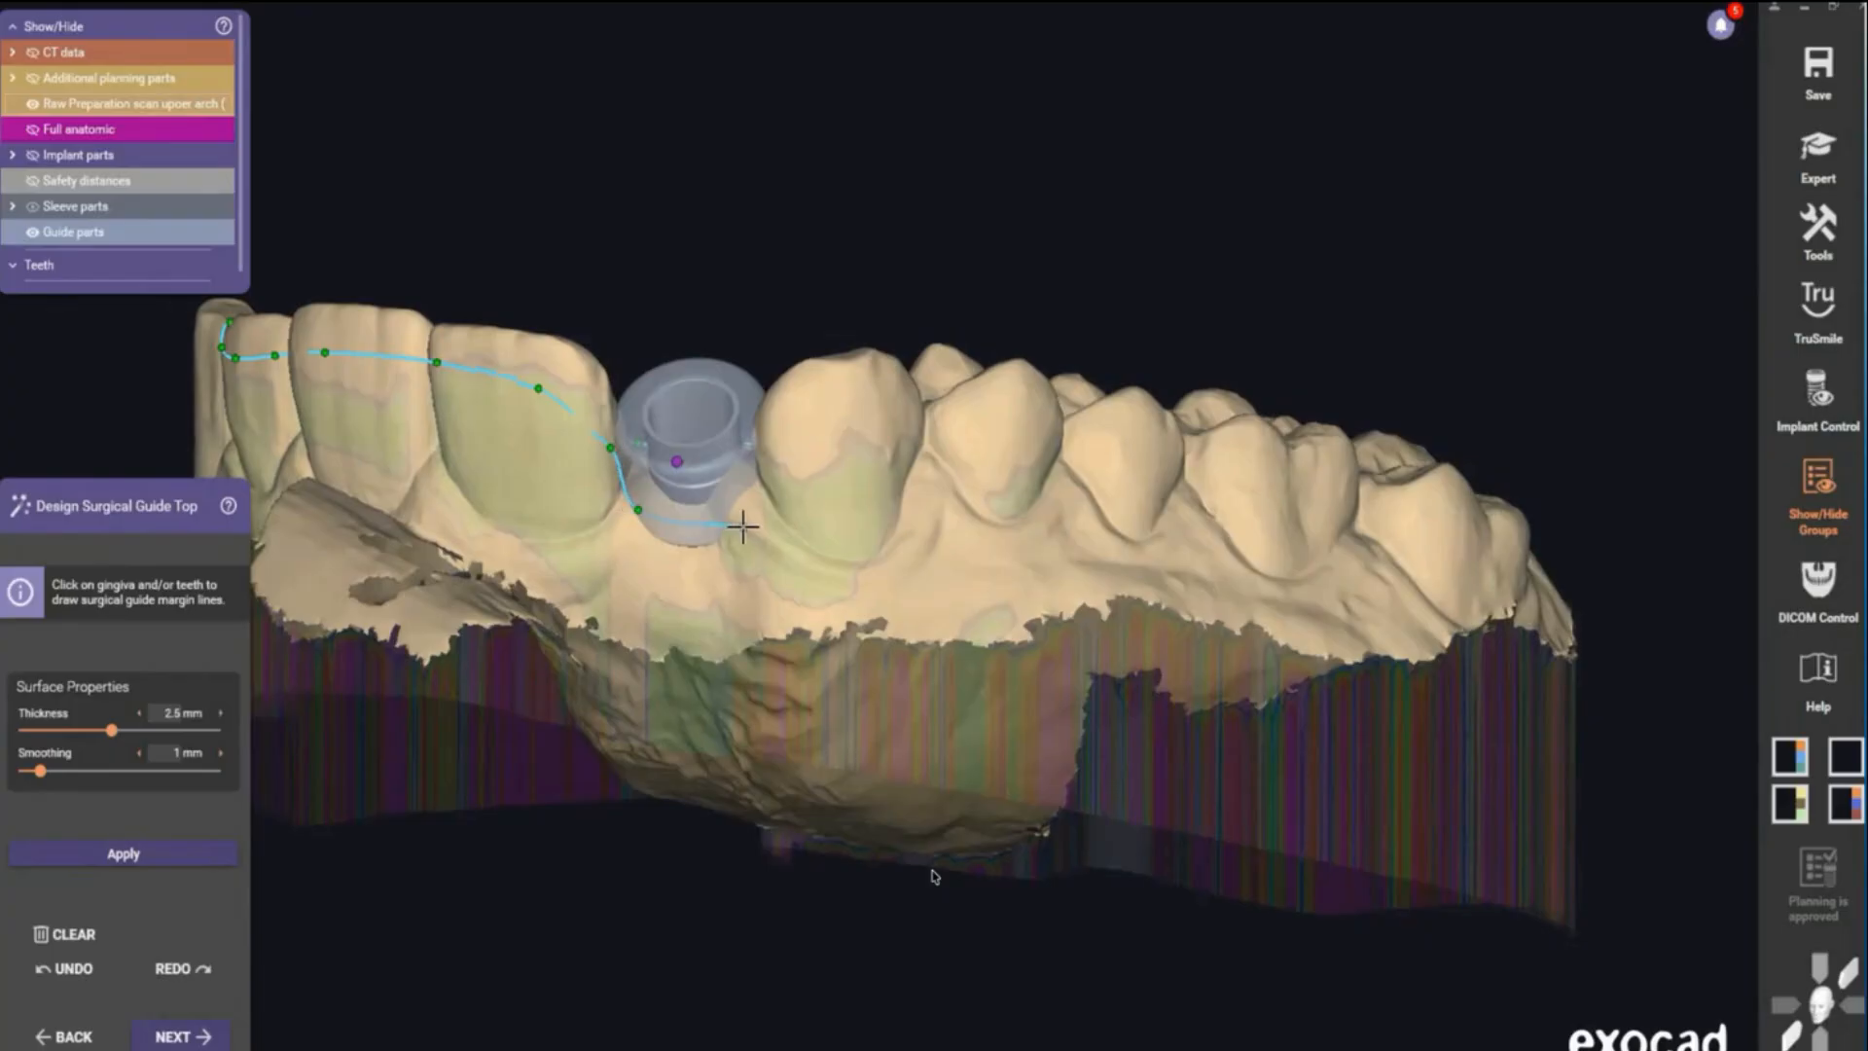
right_click_drag(891, 429, 623, 421)
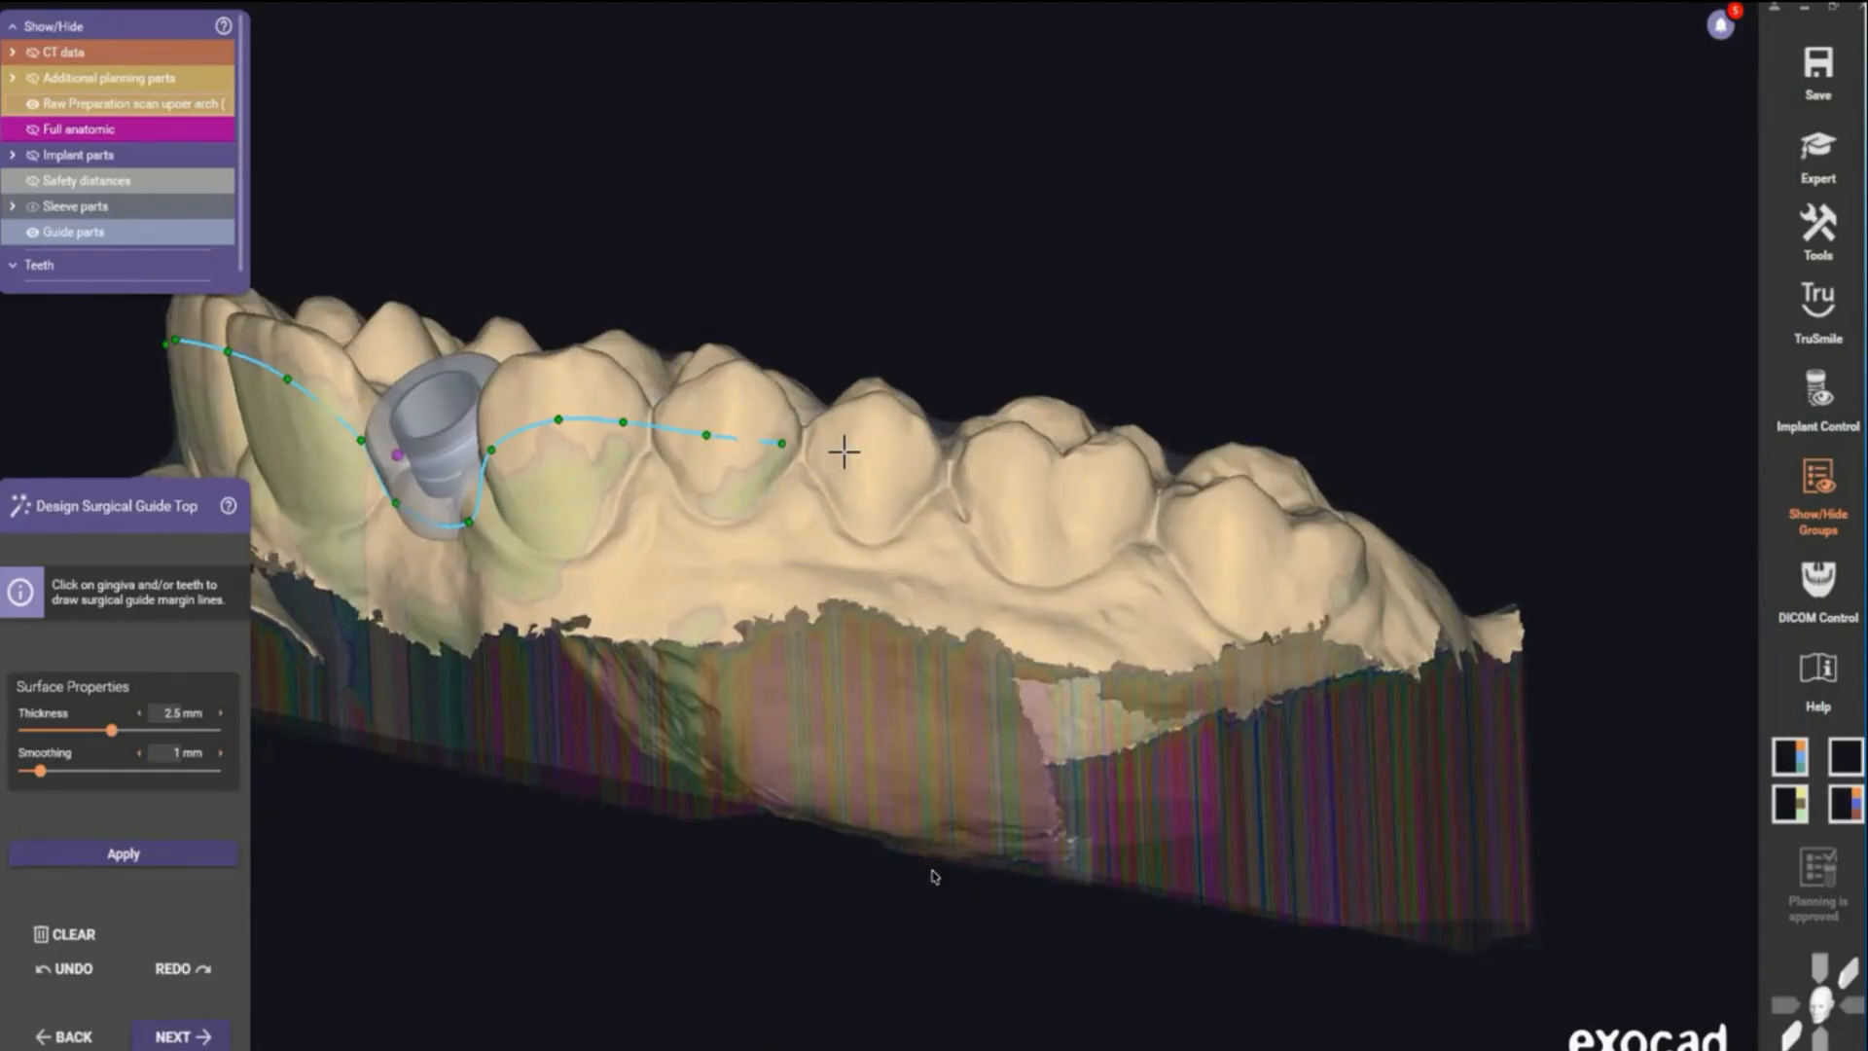
right_click_drag(843, 454, 866, 839)
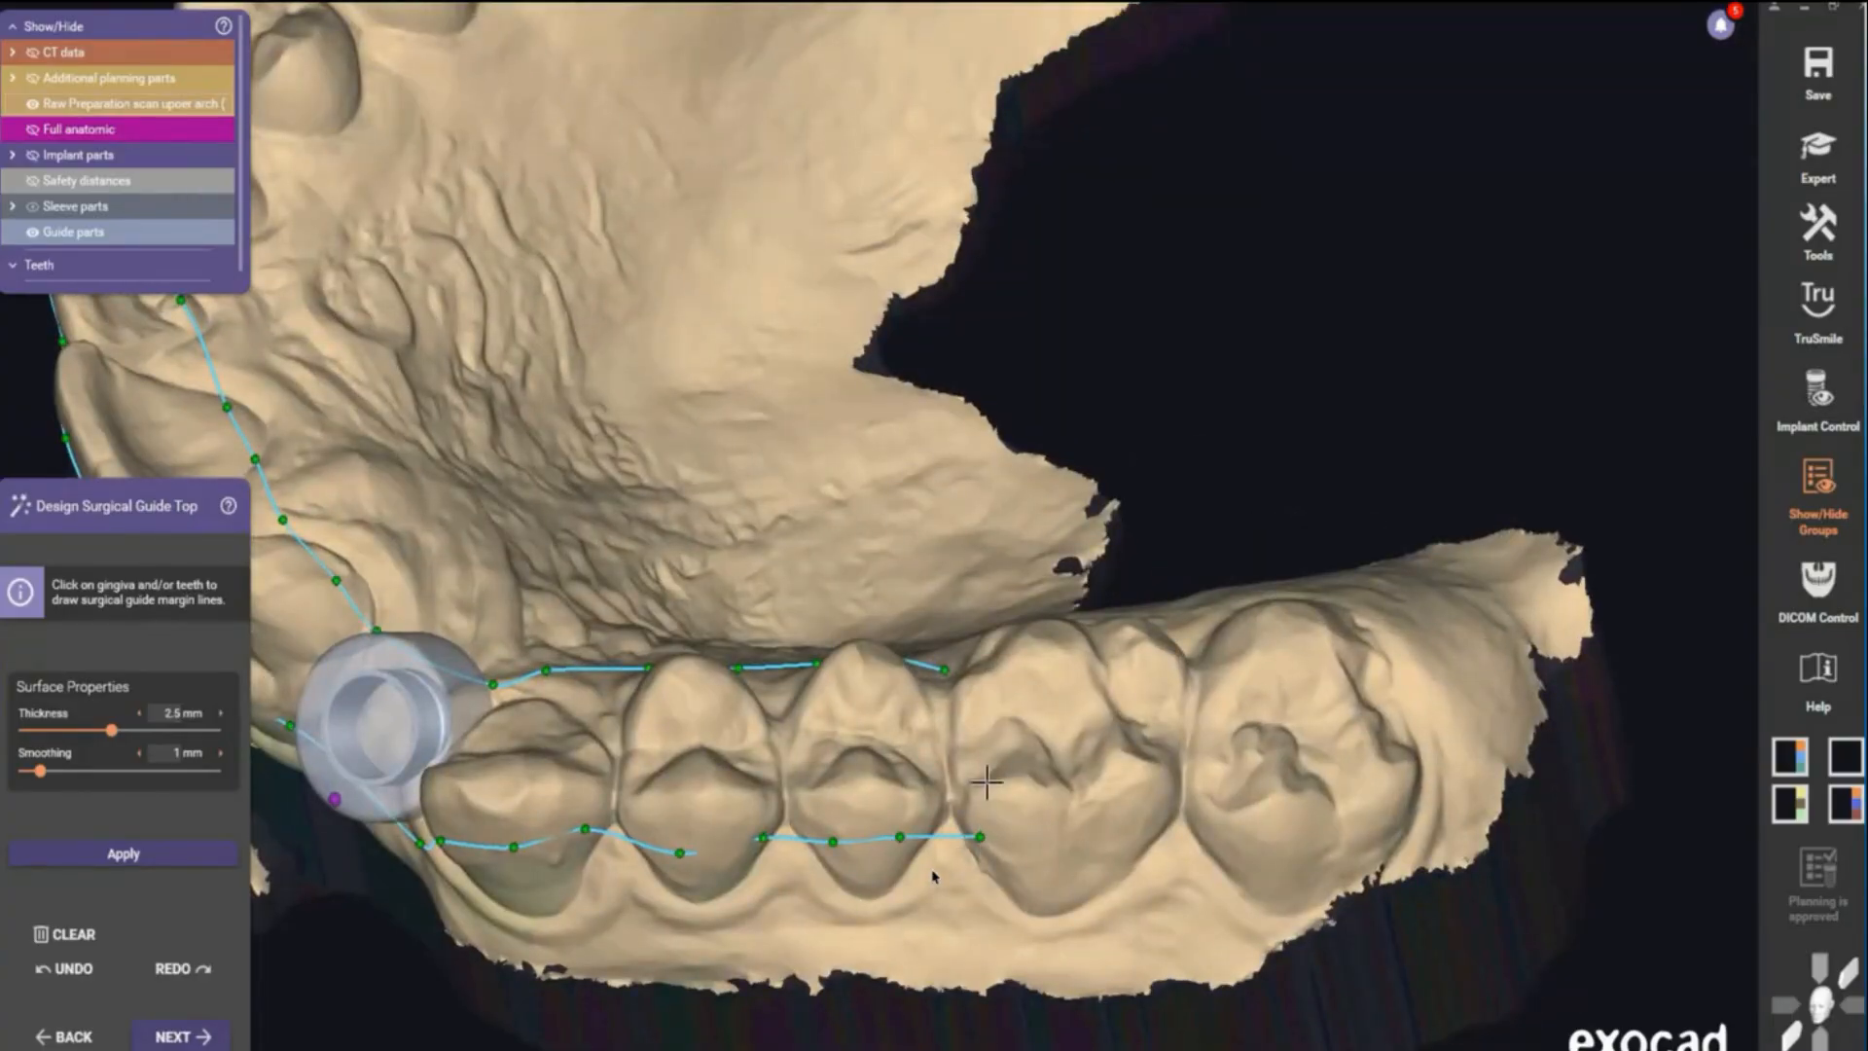
left_click(971, 705)
scroll(971, 704, "up", 5)
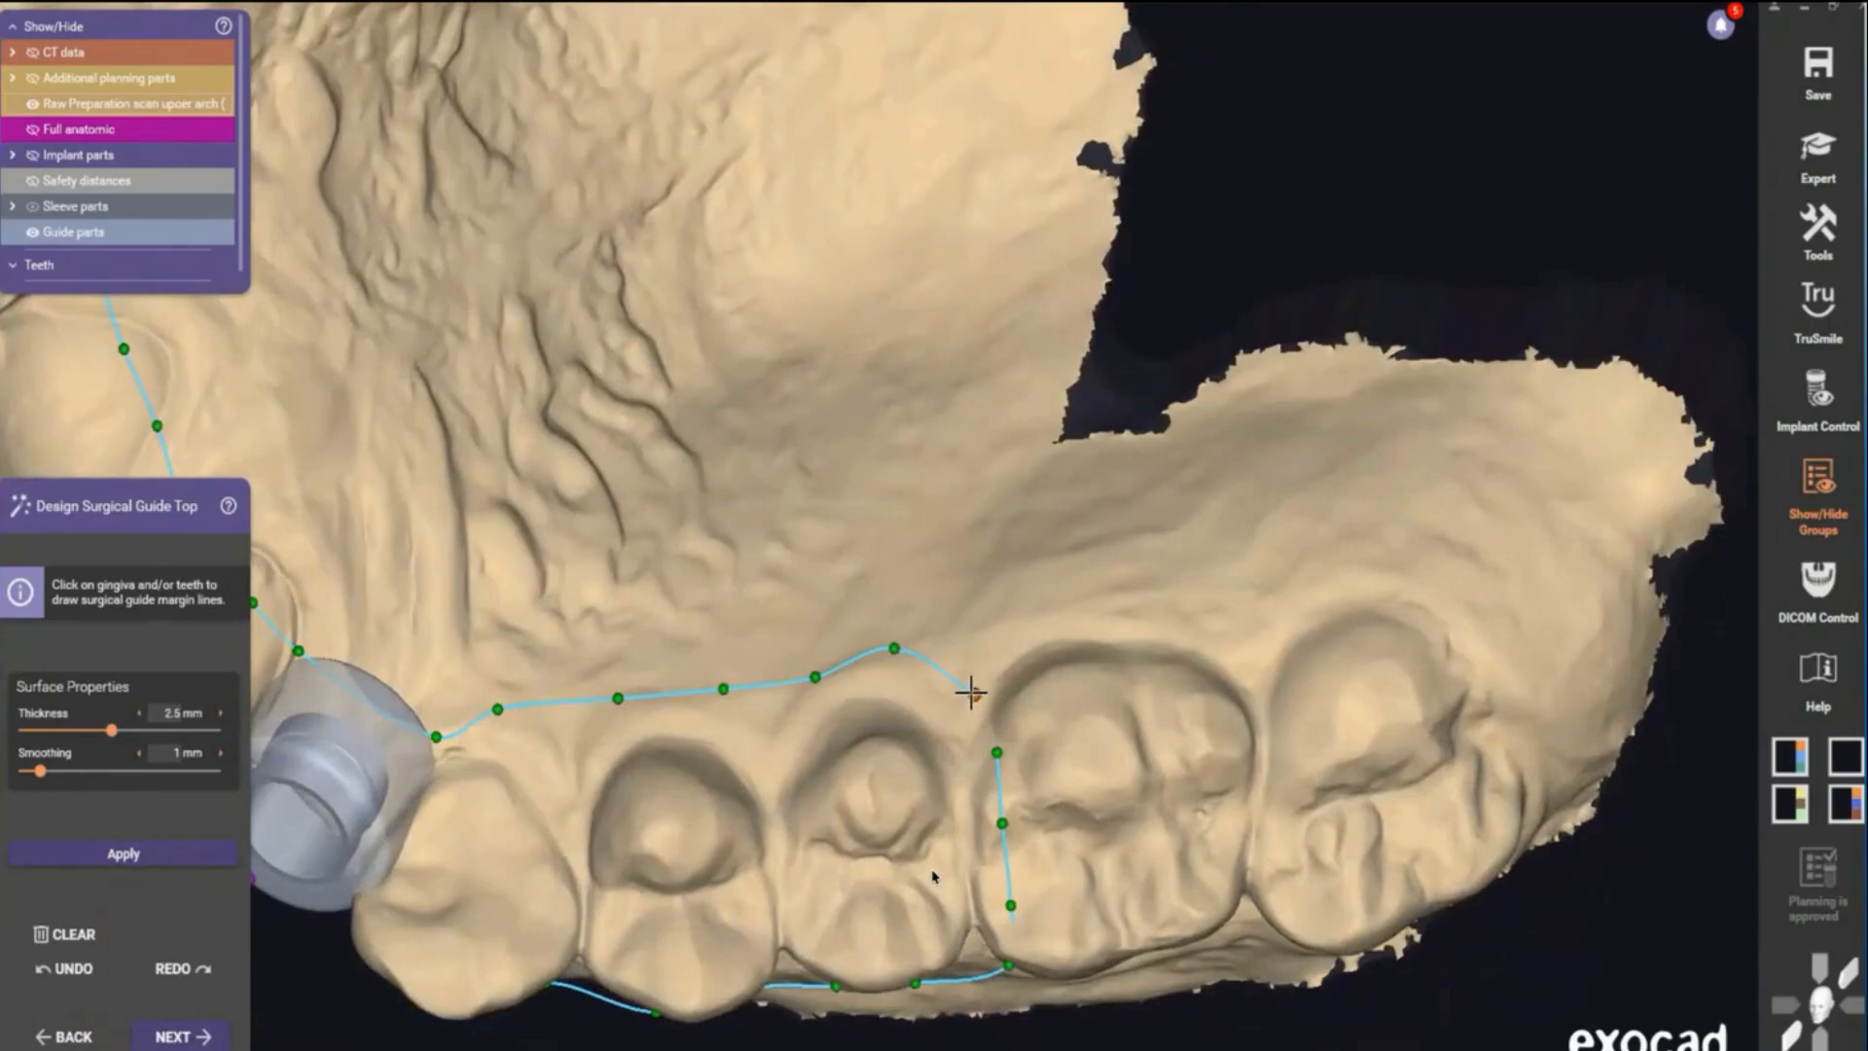
scroll(971, 693, "down", 3)
right_click_drag(971, 692, 249, 952)
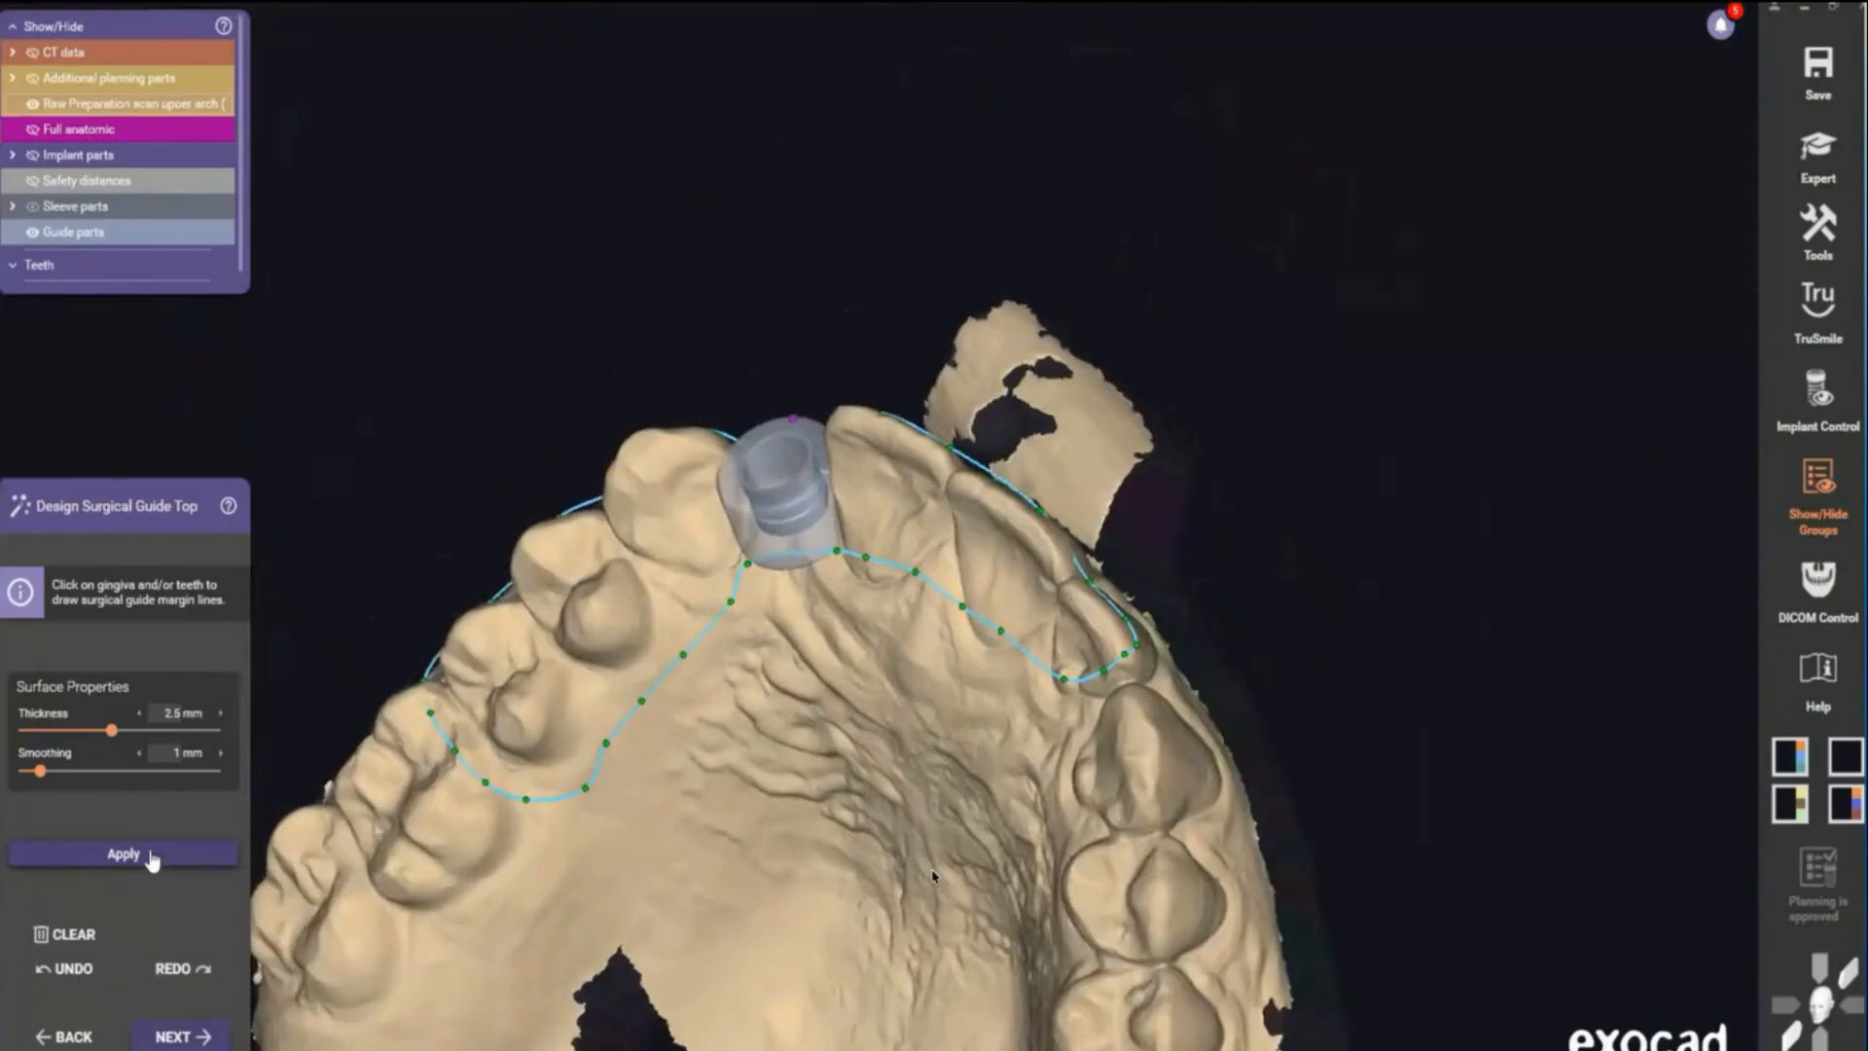
left_click(147, 855)
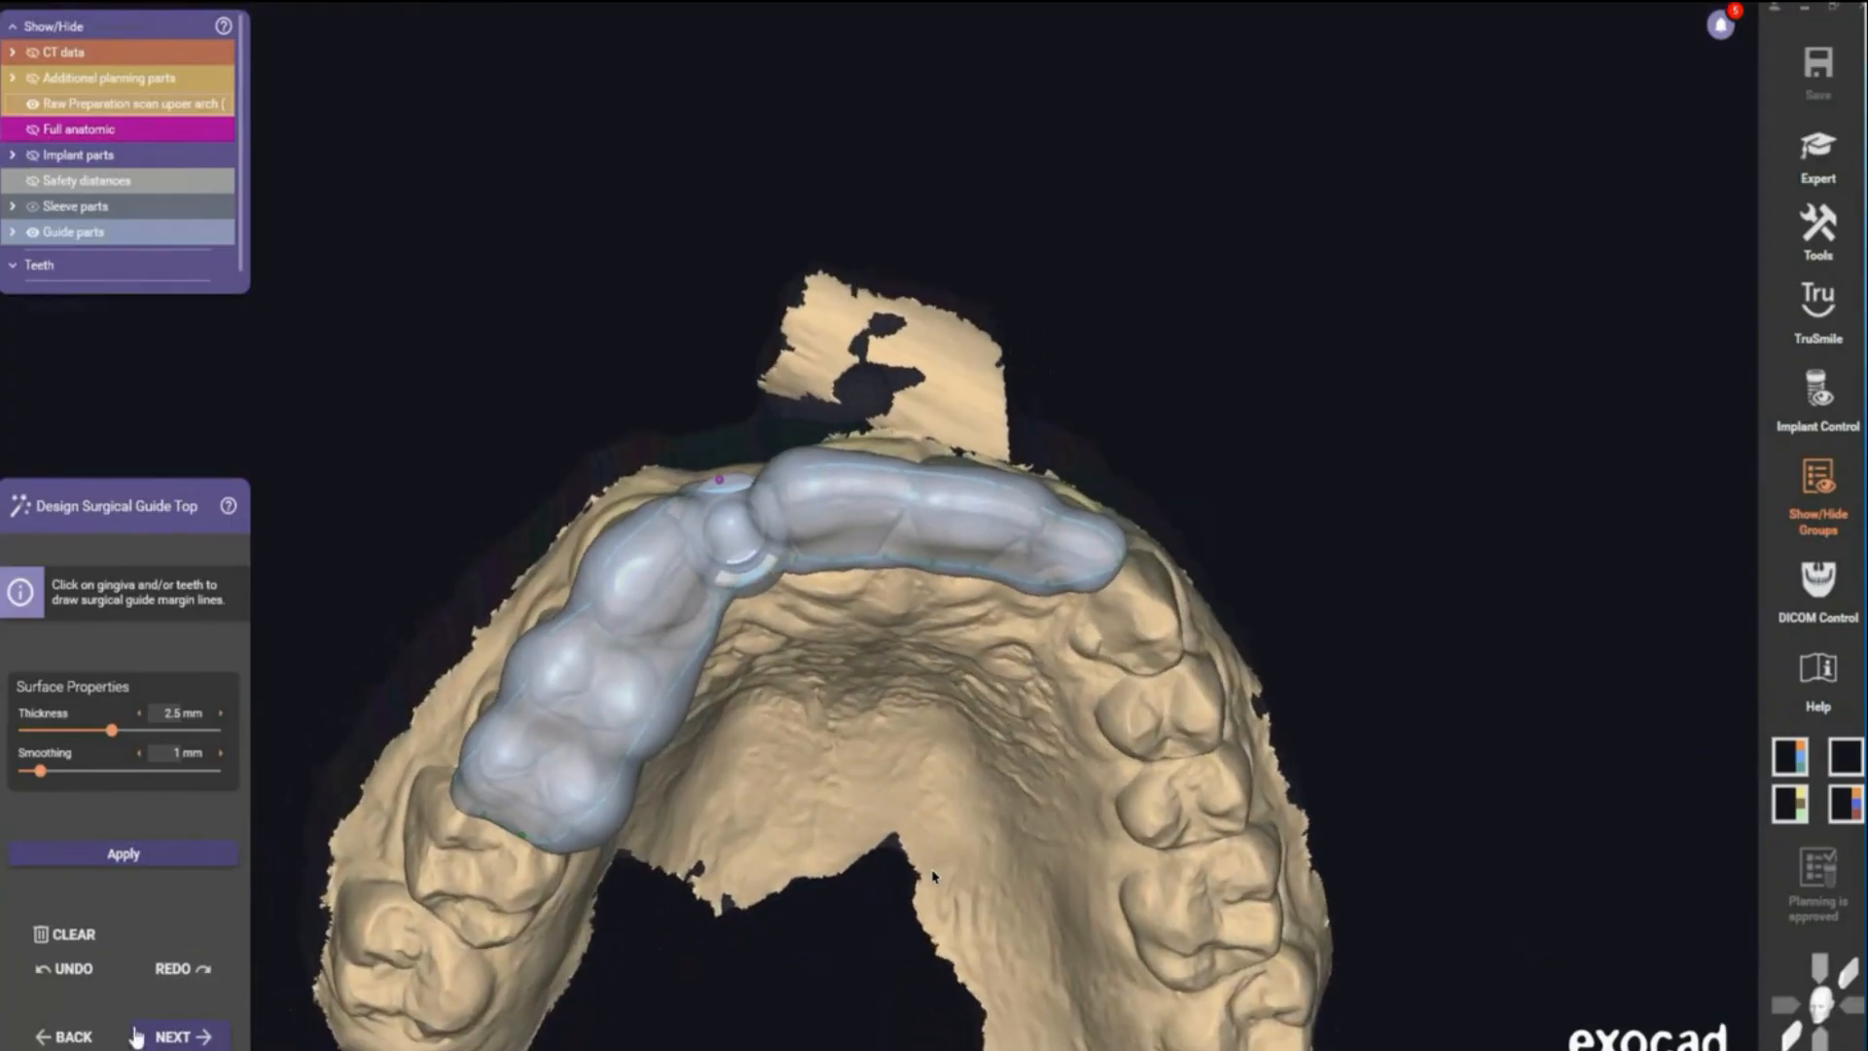
- Move to attachments and place a rectangular window attachment on the anterior guide, about 15 mm long
left_click(171, 1036)
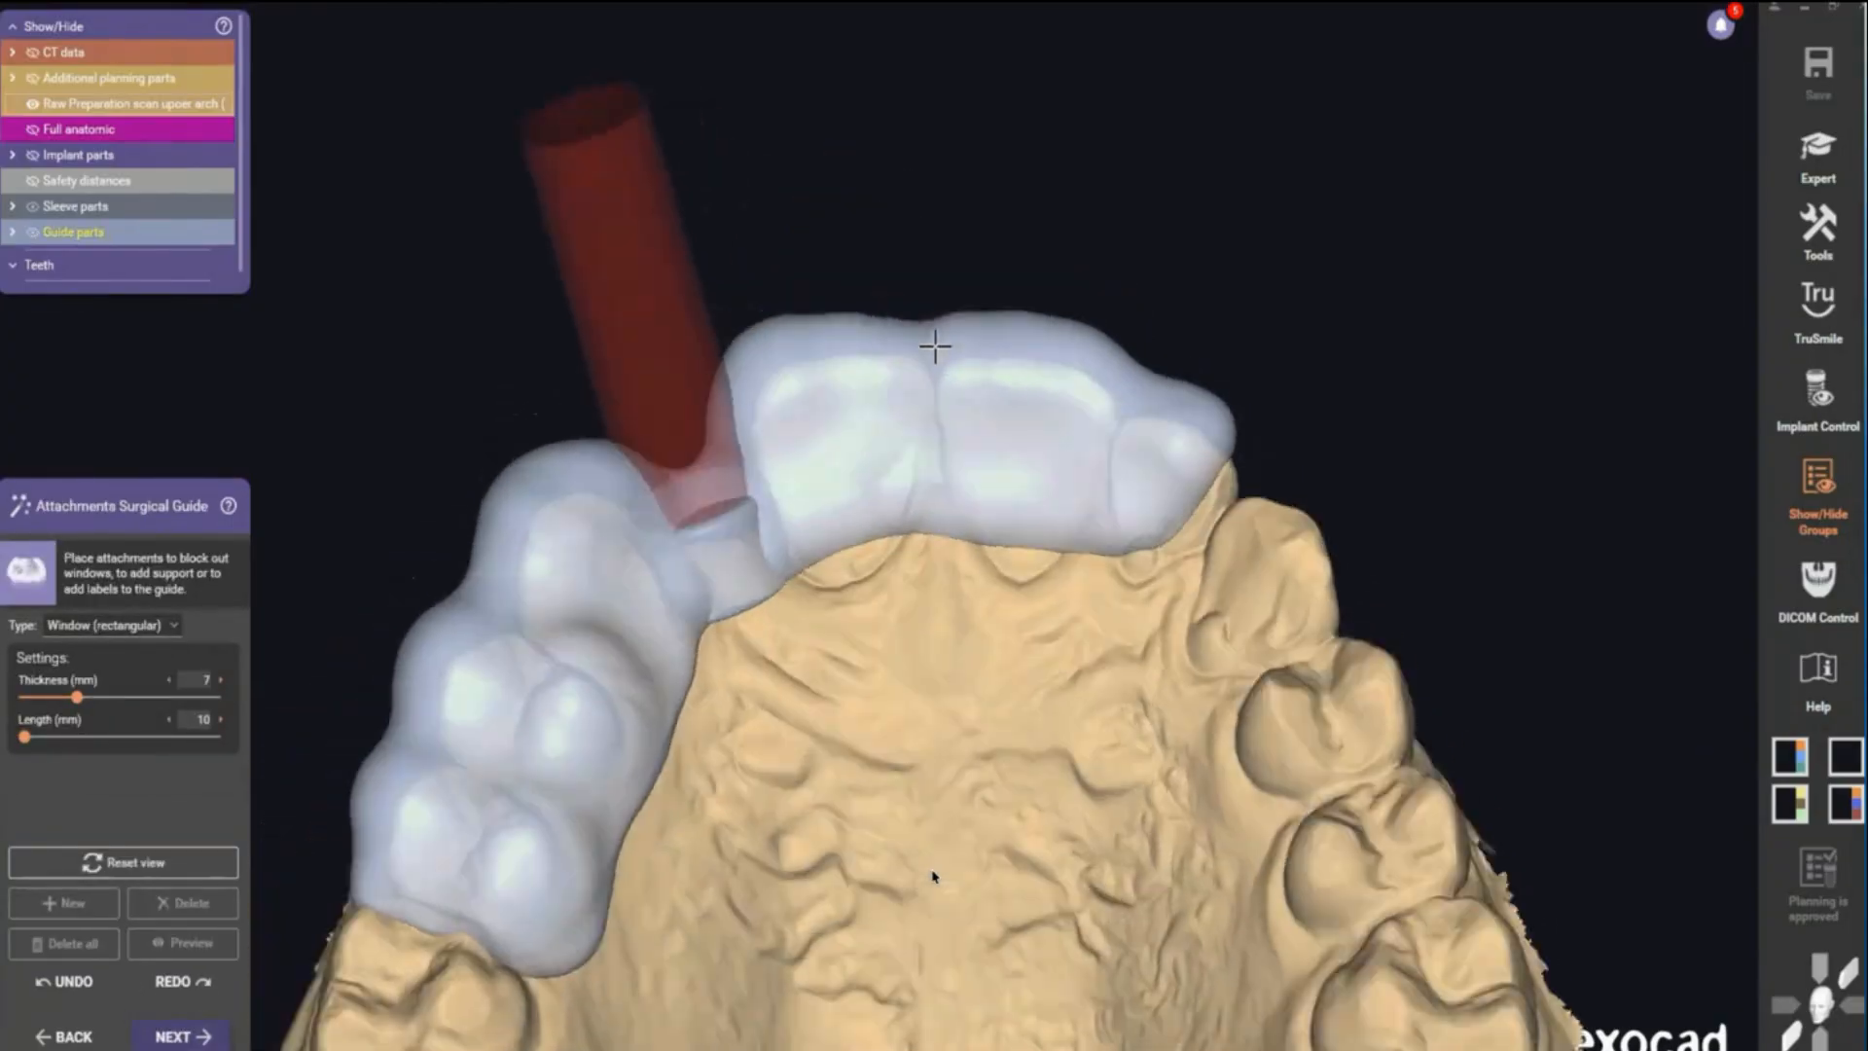
left_click(932, 355)
left_click_drag(932, 354, 932, 343)
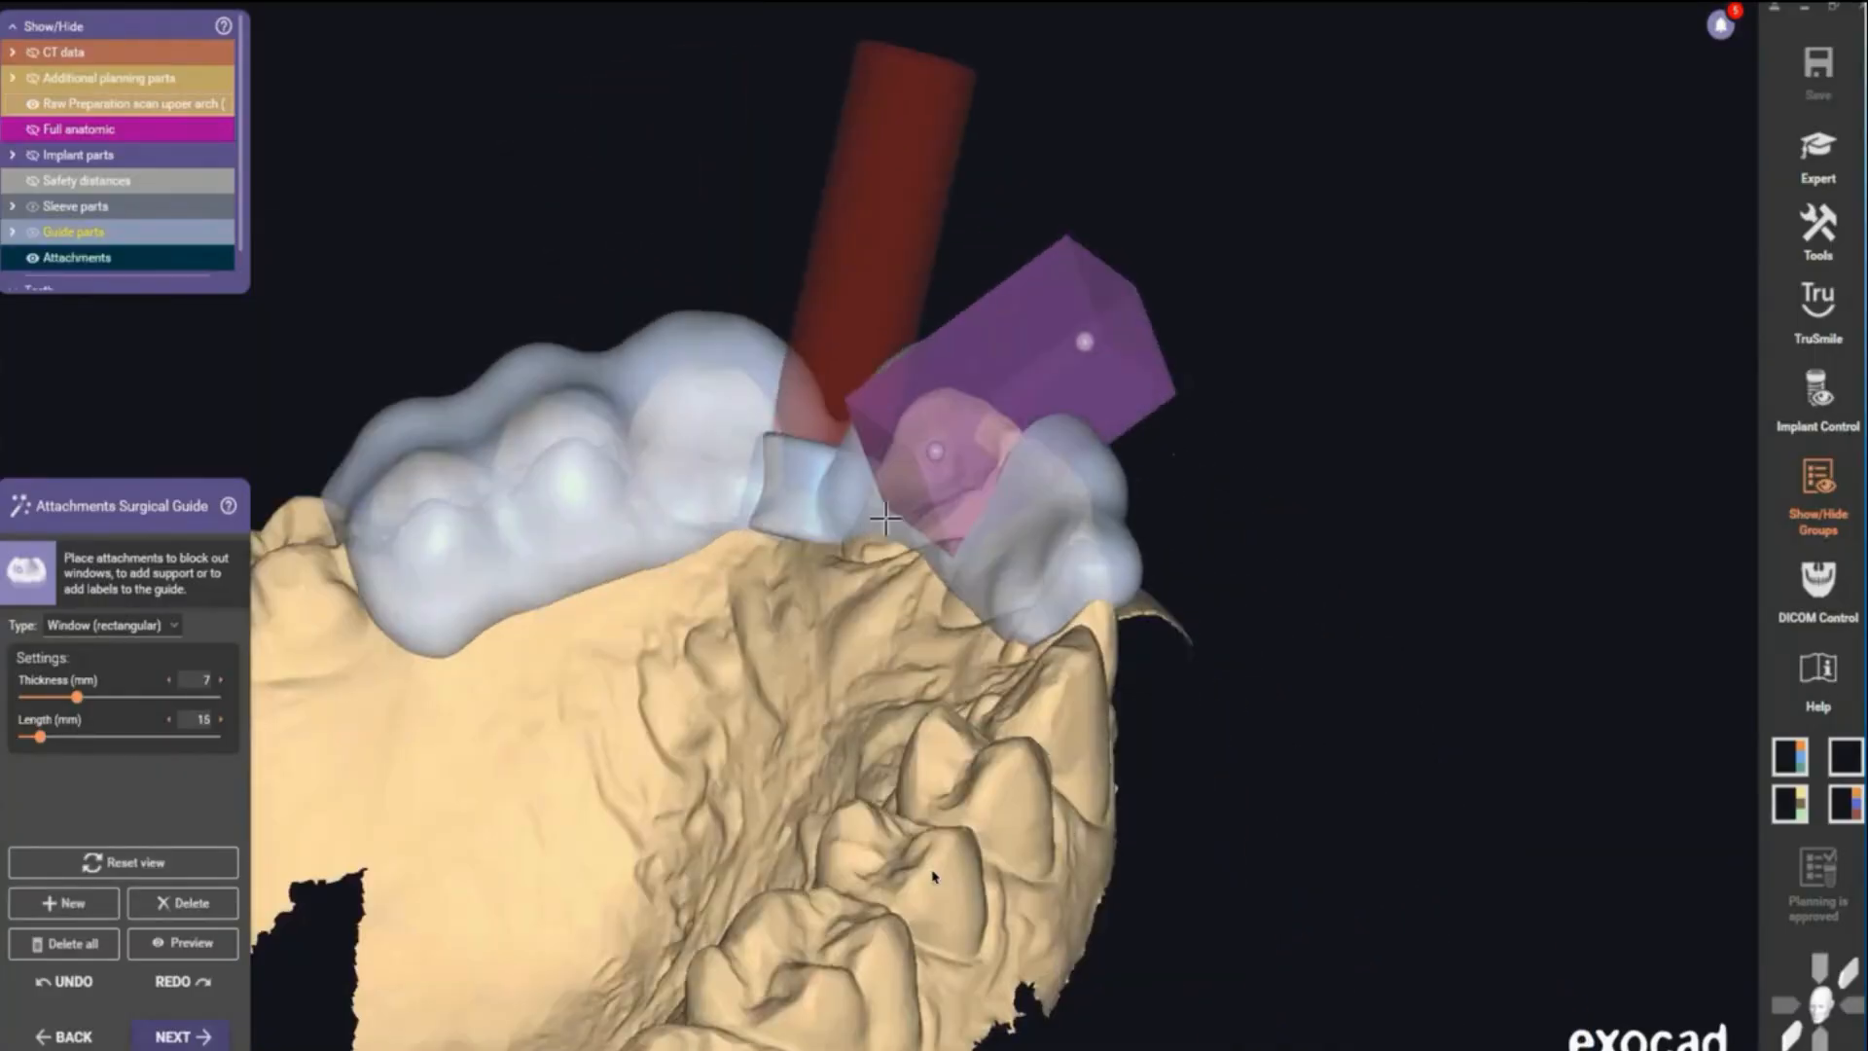
left_click_drag(1088, 453, 1021, 448)
right_click_drag(934, 443, 1003, 282)
left_click_drag(963, 390, 998, 383)
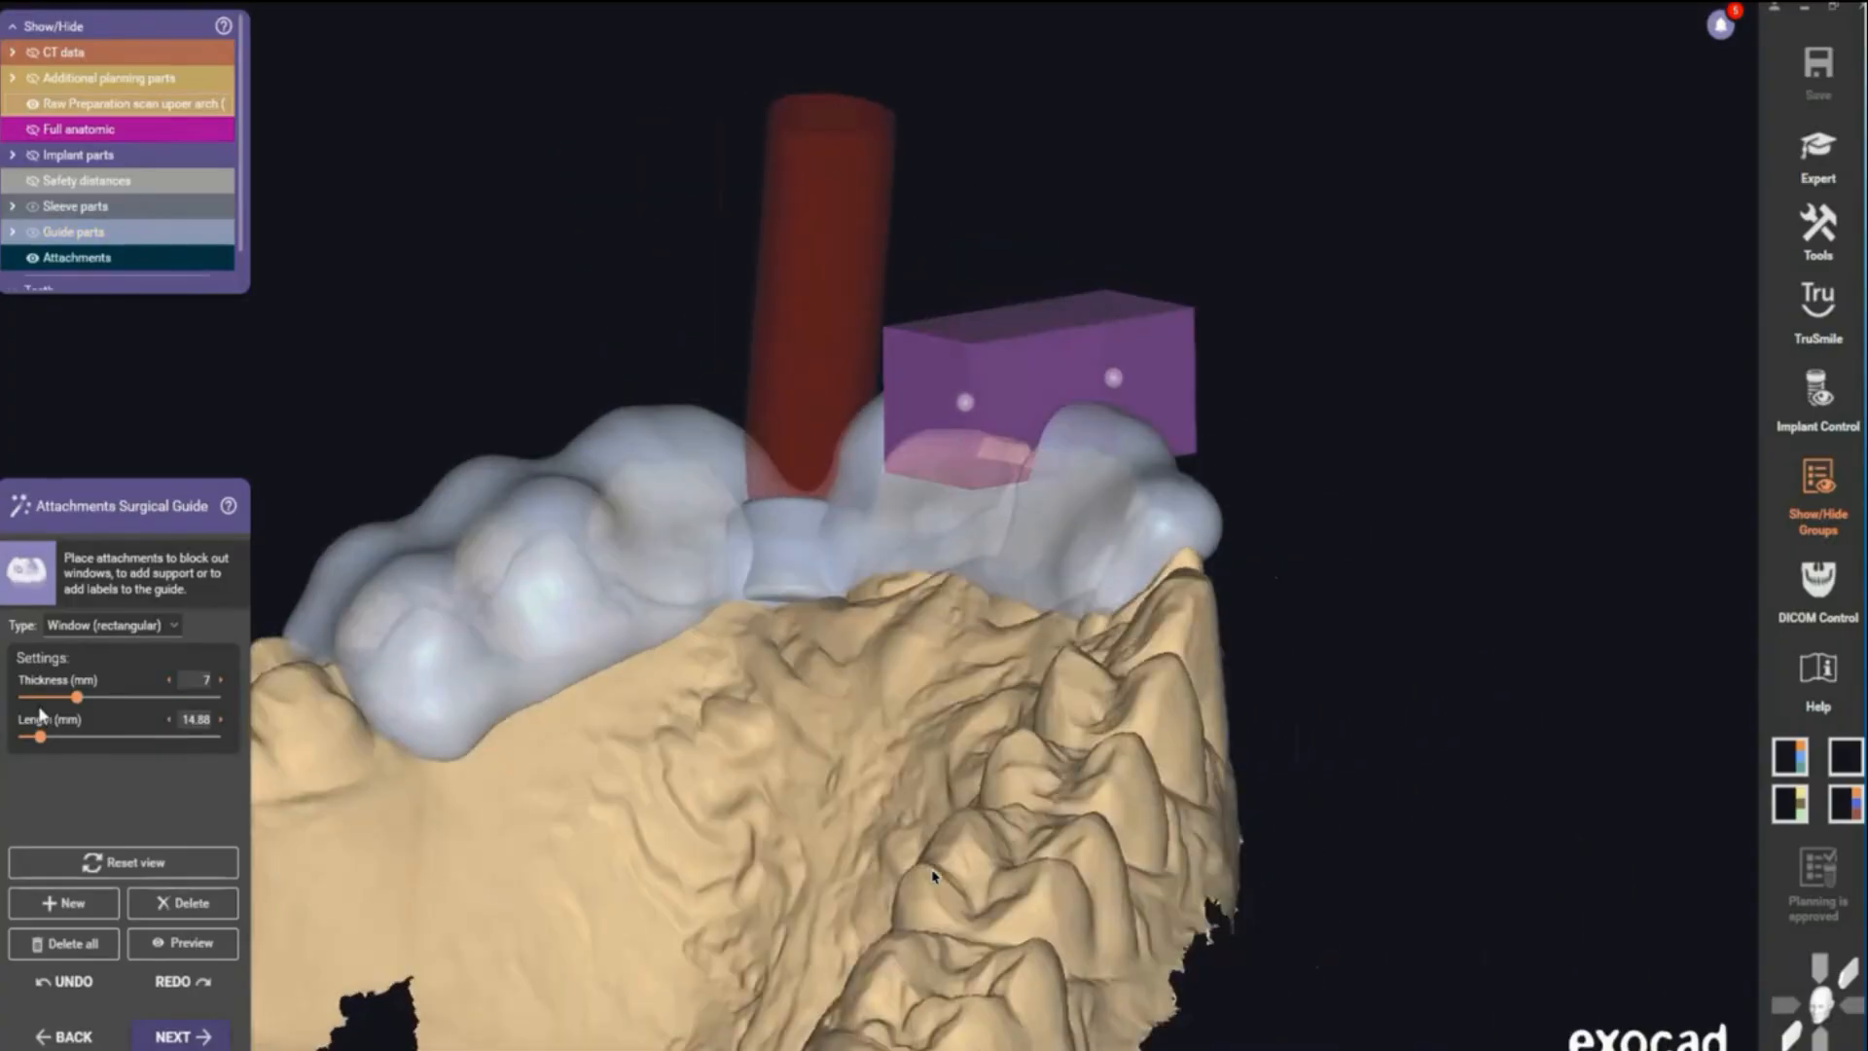
- Add a second attachment to the guide and adjust its placement before moving to free-forming
left_click(67, 905)
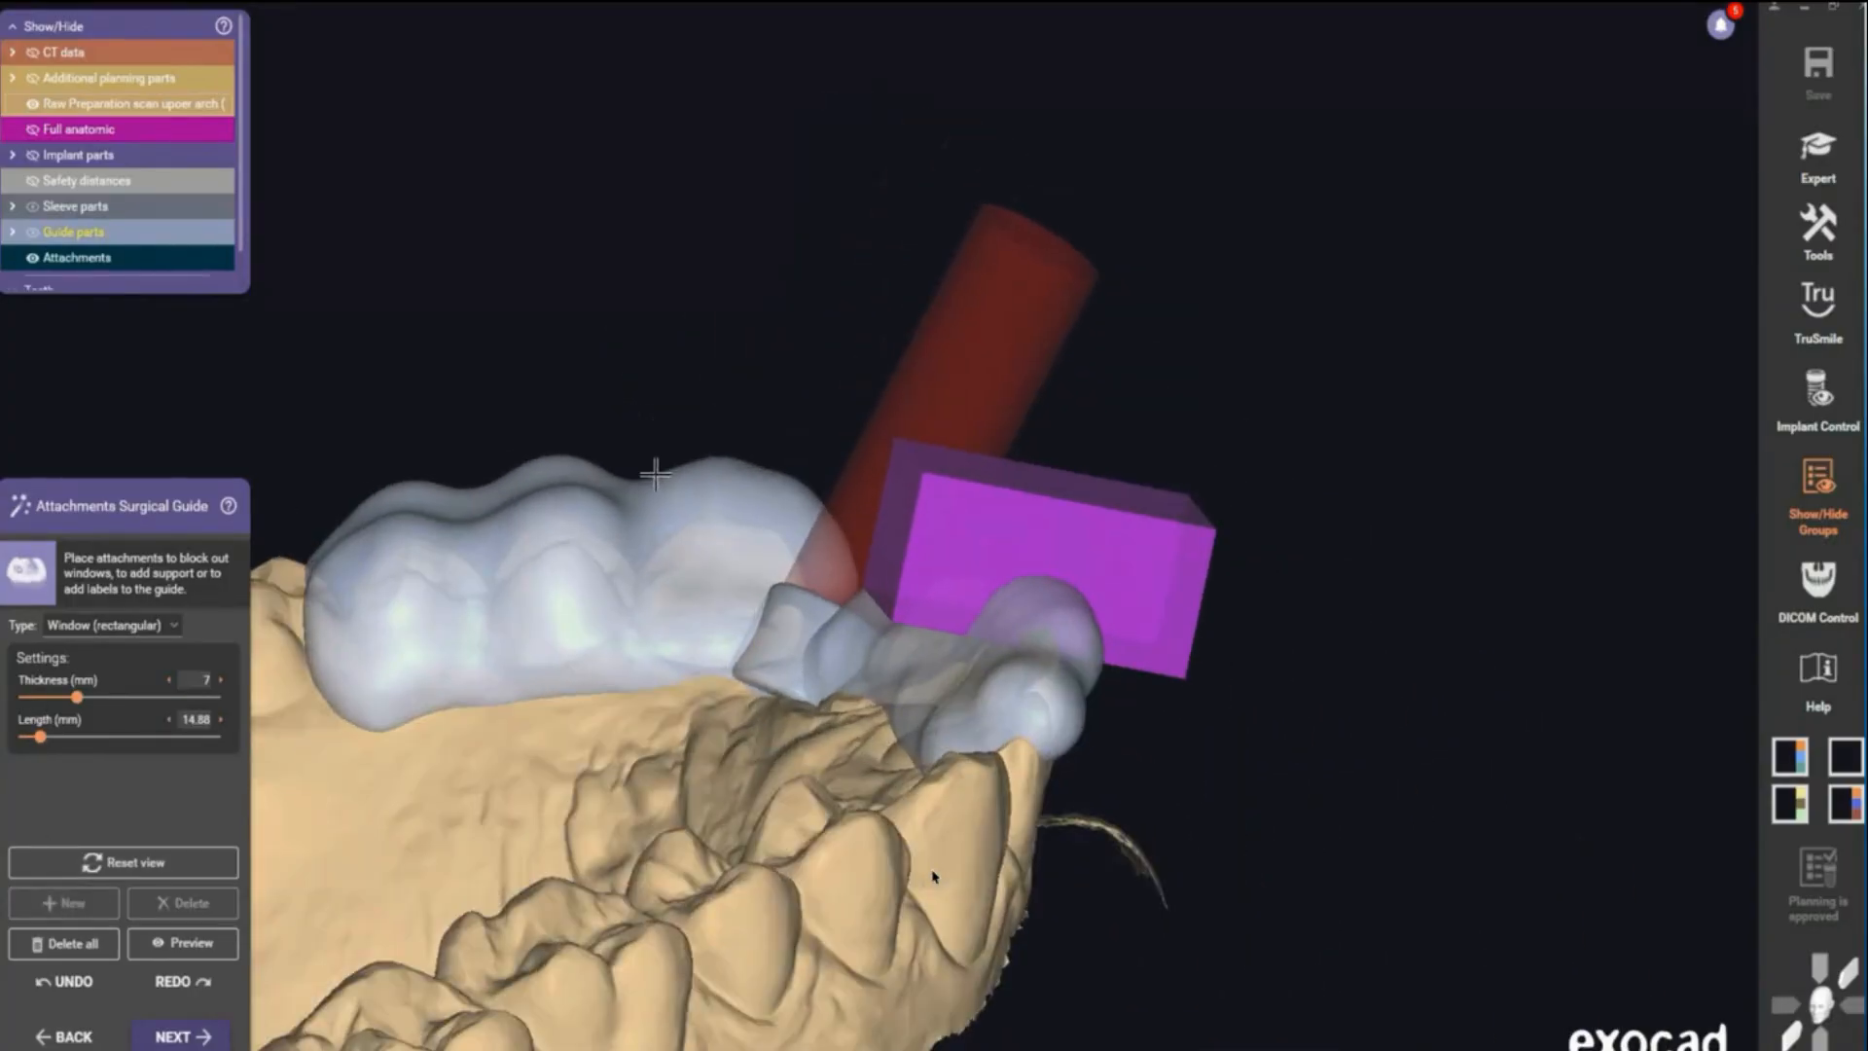
left_click(545, 535)
scroll(490, 538, "up", 3)
right_click_drag(489, 538, 508, 545)
left_click_drag(511, 531, 471, 525)
right_click_drag(471, 526, 469, 576)
left_click_drag(489, 286, 523, 306)
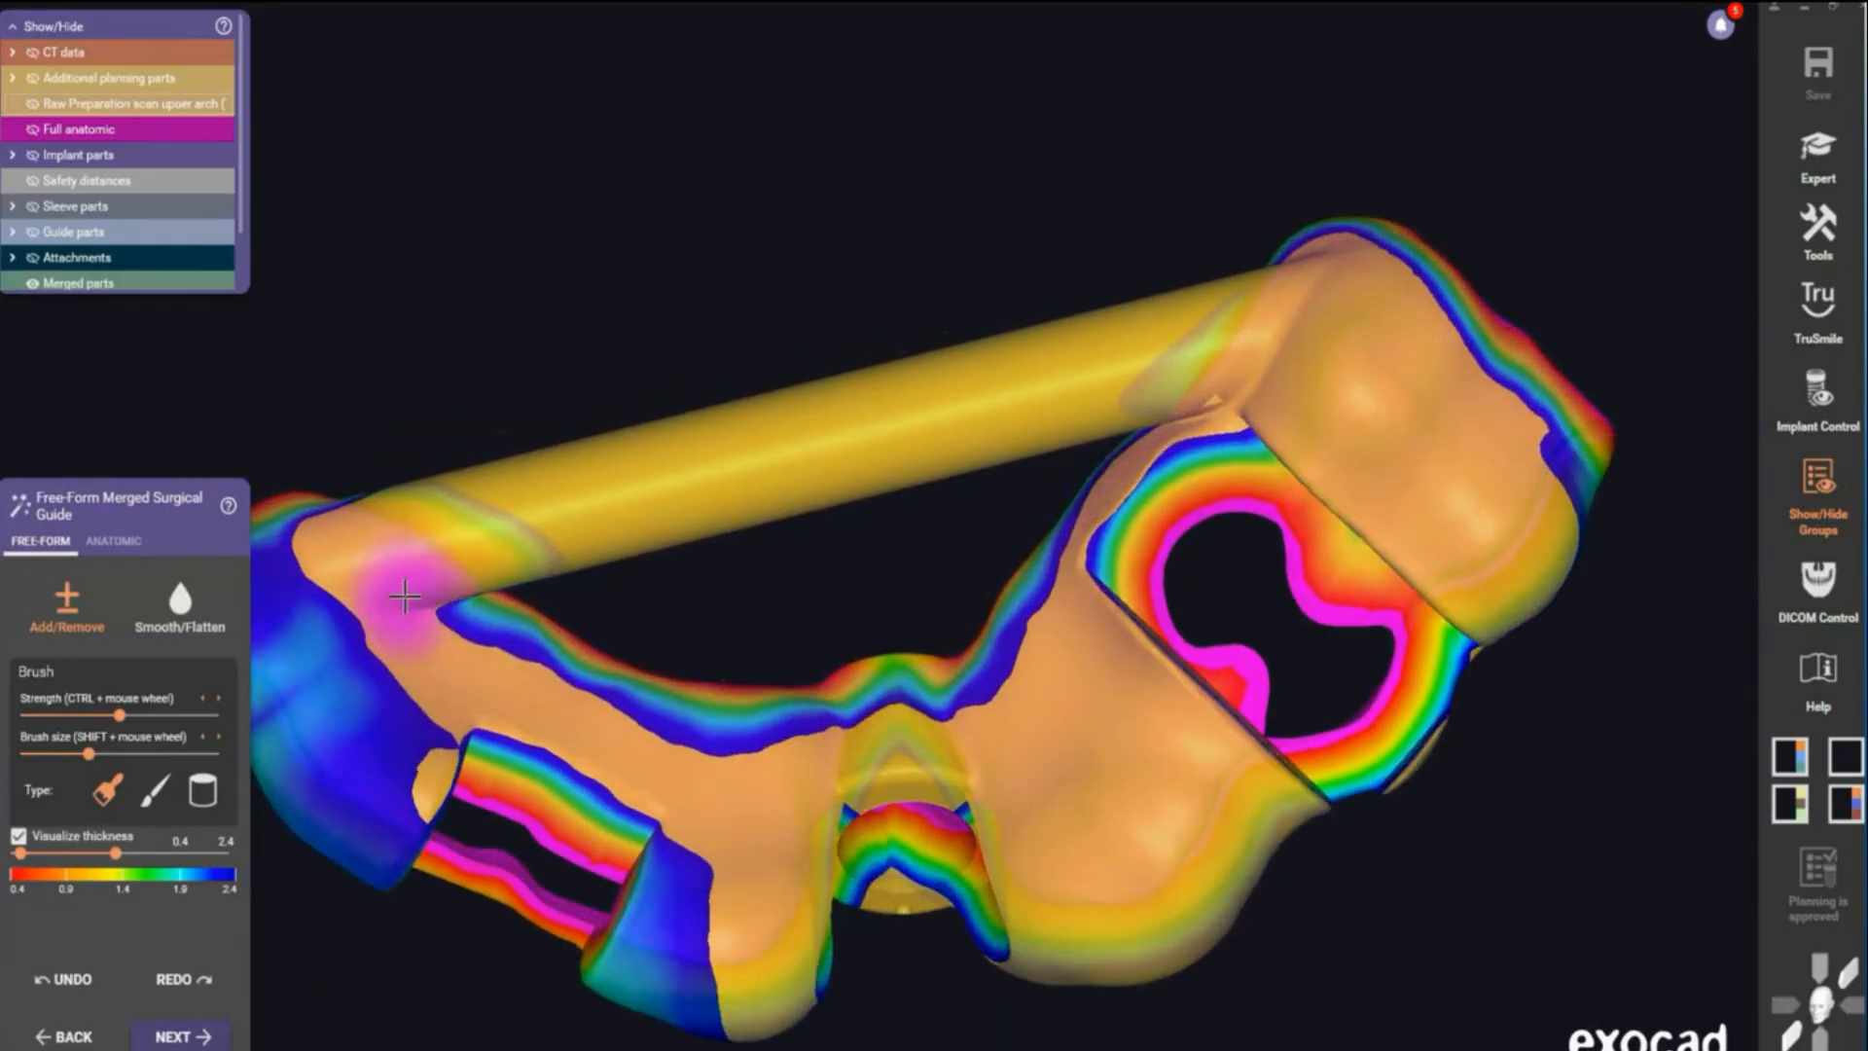
- Smooth the merged surgical guide with the Smooth/Flatten brush, proceed, and continue past the intersection warning
mouse_move(540, 670)
left_mouse_down()
mouse_move(790, 759)
mouse_move(827, 715)
mouse_move(1046, 618)
mouse_move(1140, 445)
mouse_move(1388, 321)
mouse_move(1565, 463)
left_mouse_up()
mouse_move(1301, 335)
right_mouse_down()
mouse_move(1347, 360)
mouse_move(1326, 317)
mouse_move(667, 567)
mouse_move(584, 693)
right_mouse_up()
mouse_move(584, 692)
left_mouse_down()
mouse_move(564, 554)
mouse_move(526, 546)
mouse_move(545, 642)
mouse_move(593, 396)
mouse_move(617, 568)
mouse_move(608, 477)
mouse_move(642, 564)
mouse_move(619, 574)
left_mouse_up()
right_click_drag(618, 574, 632, 584)
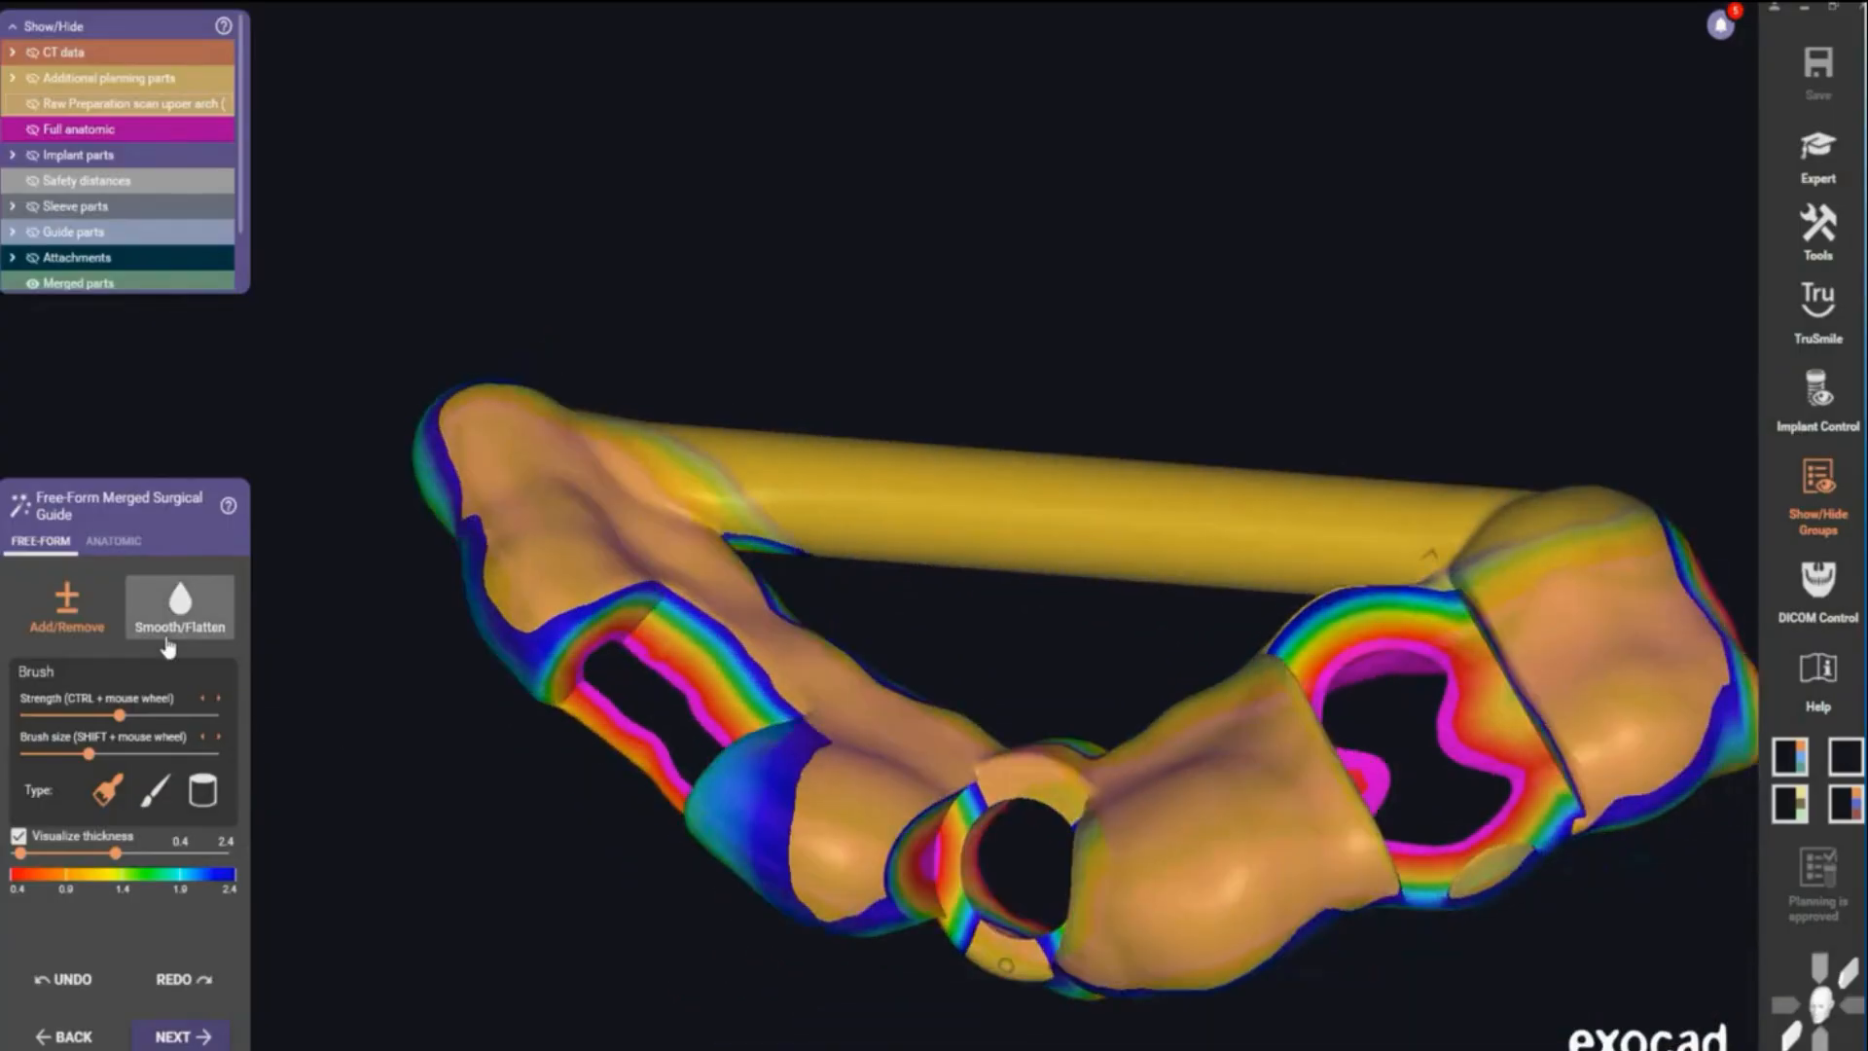
left_click(169, 638)
left_click_drag(707, 475, 571, 517)
left_click_drag(1187, 650, 1230, 596)
left_click(177, 1036)
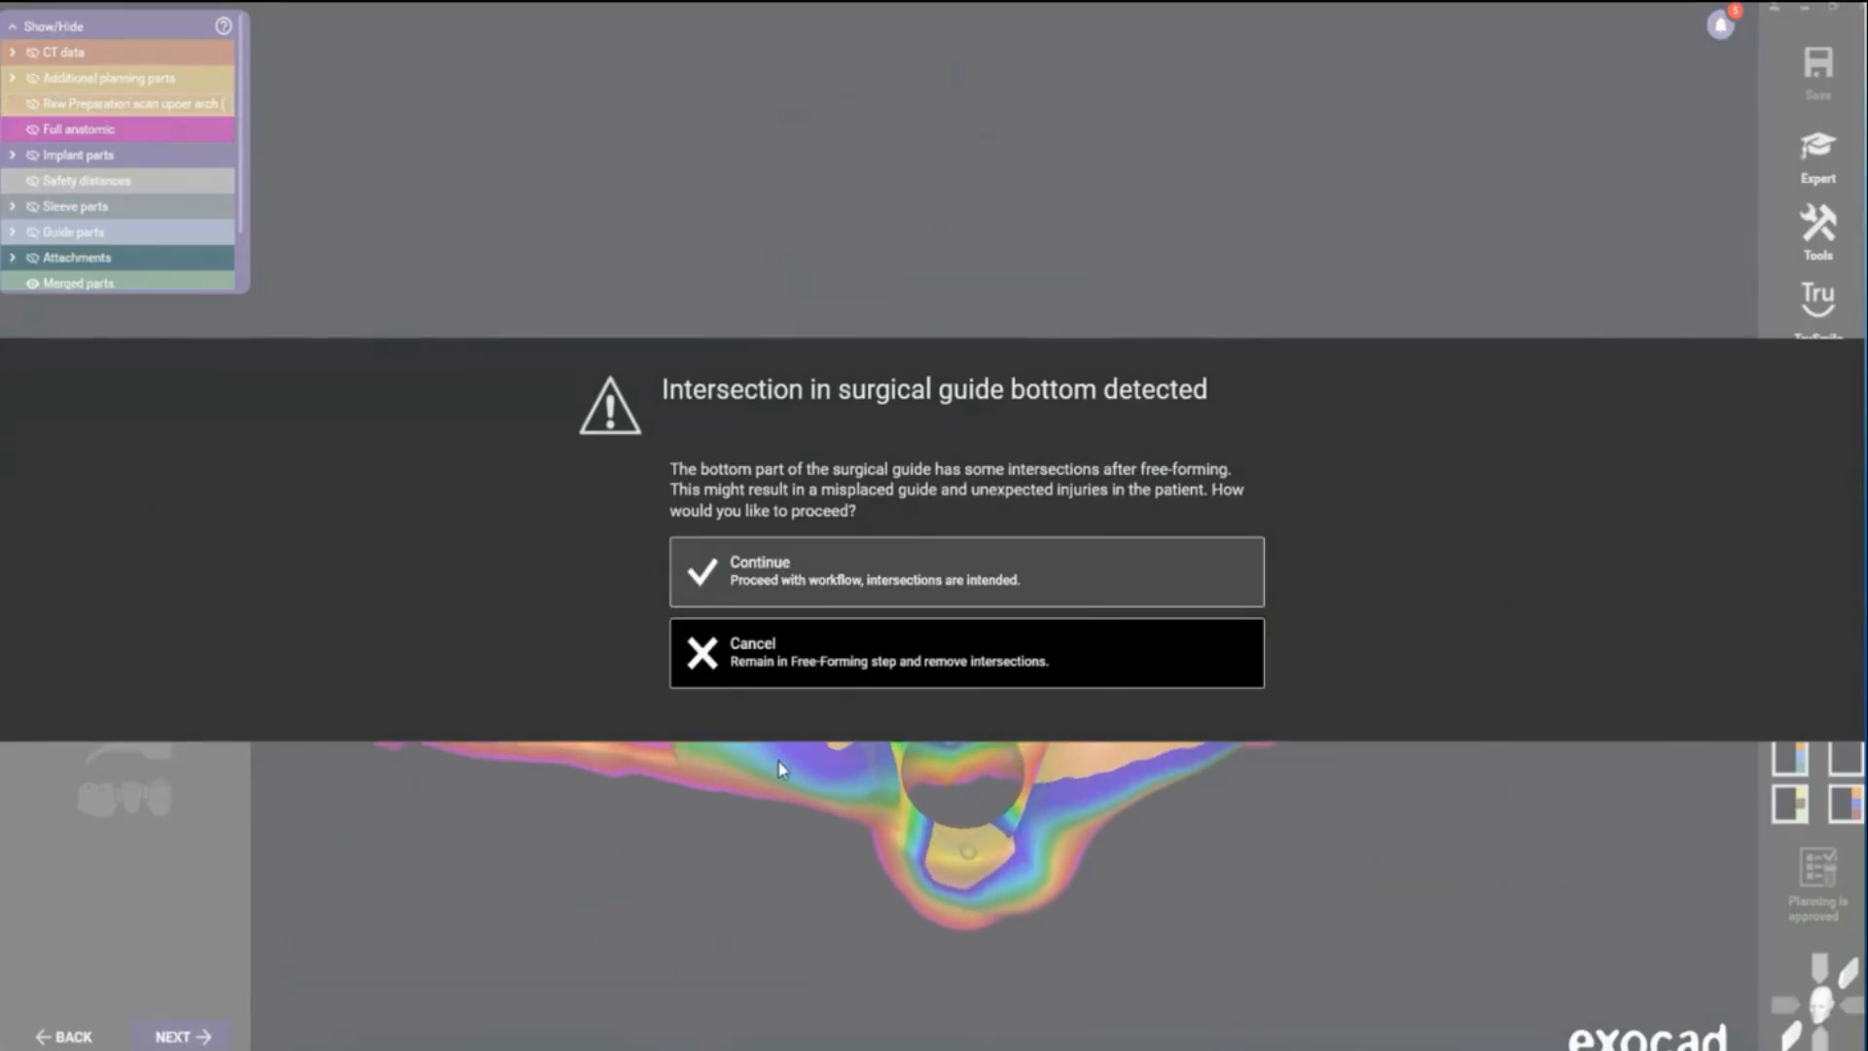
left_click(807, 573)
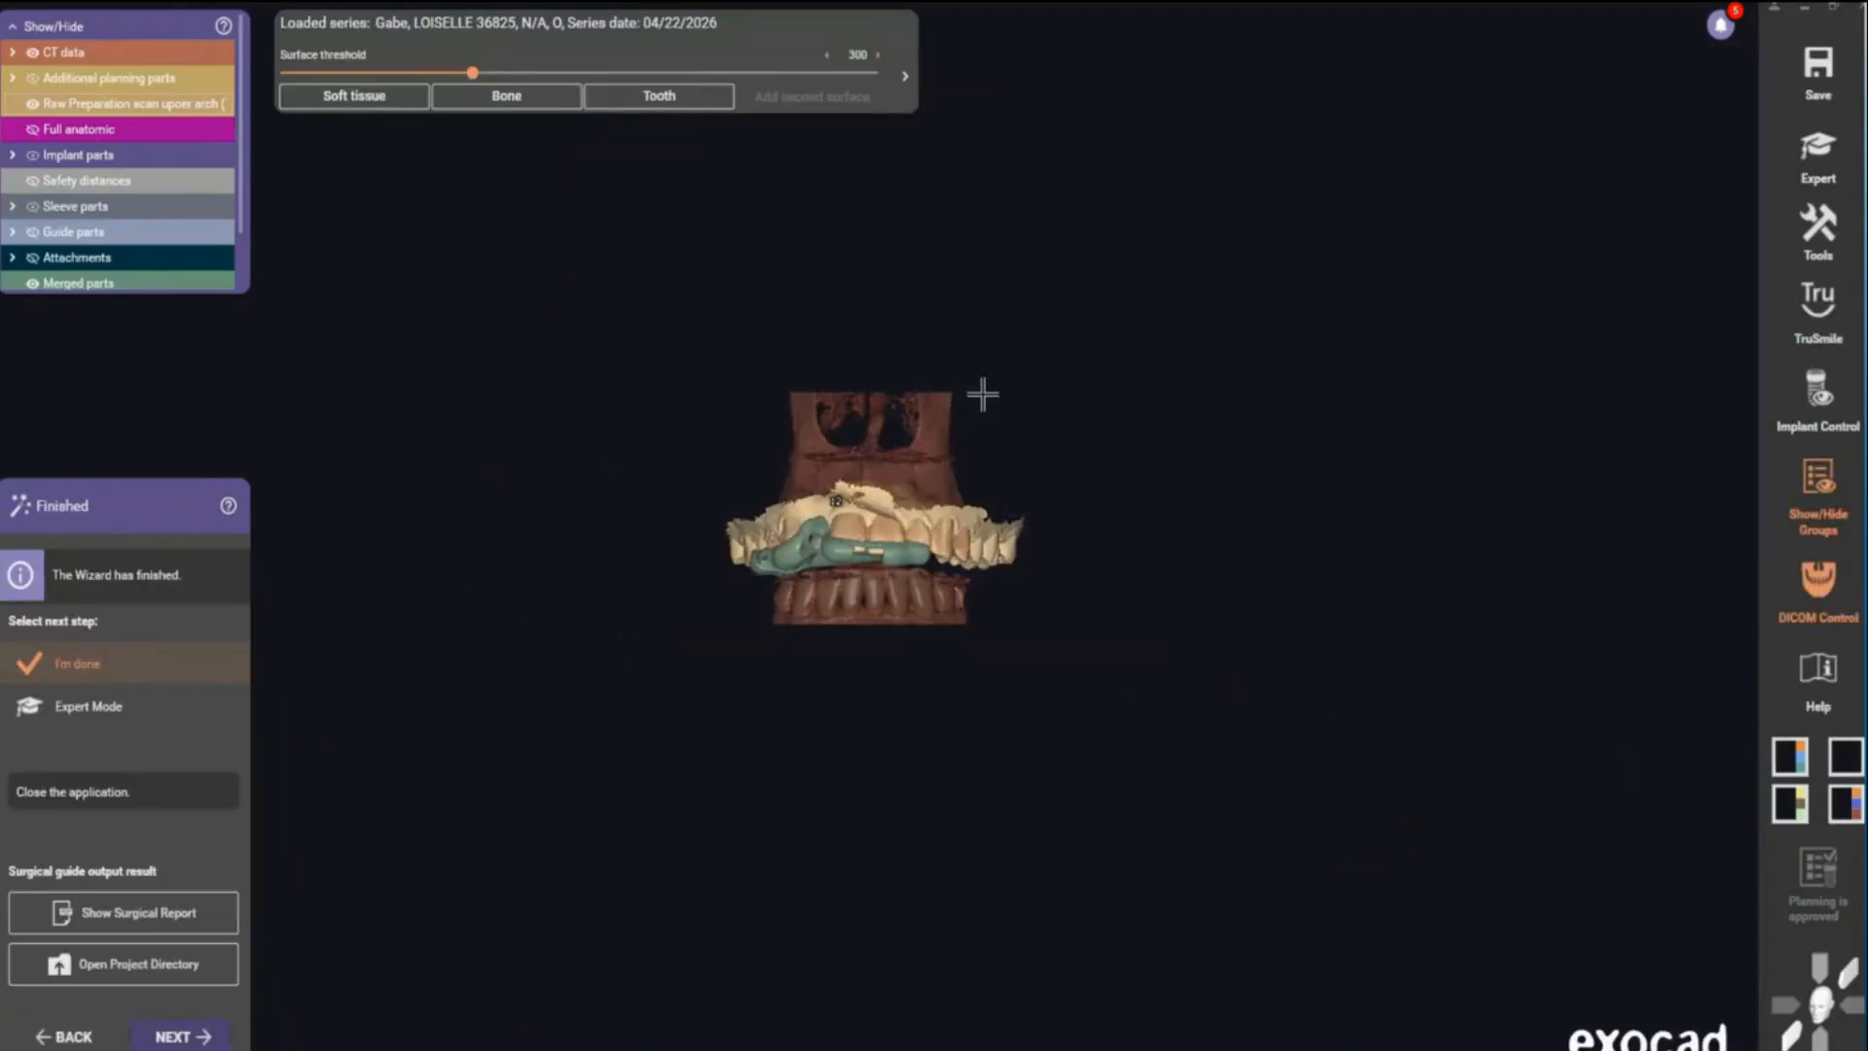
- Hide the CT data and the preparation scan to inspect the finished surgical guide around implant 12
scroll(751, 579, "up", 5)
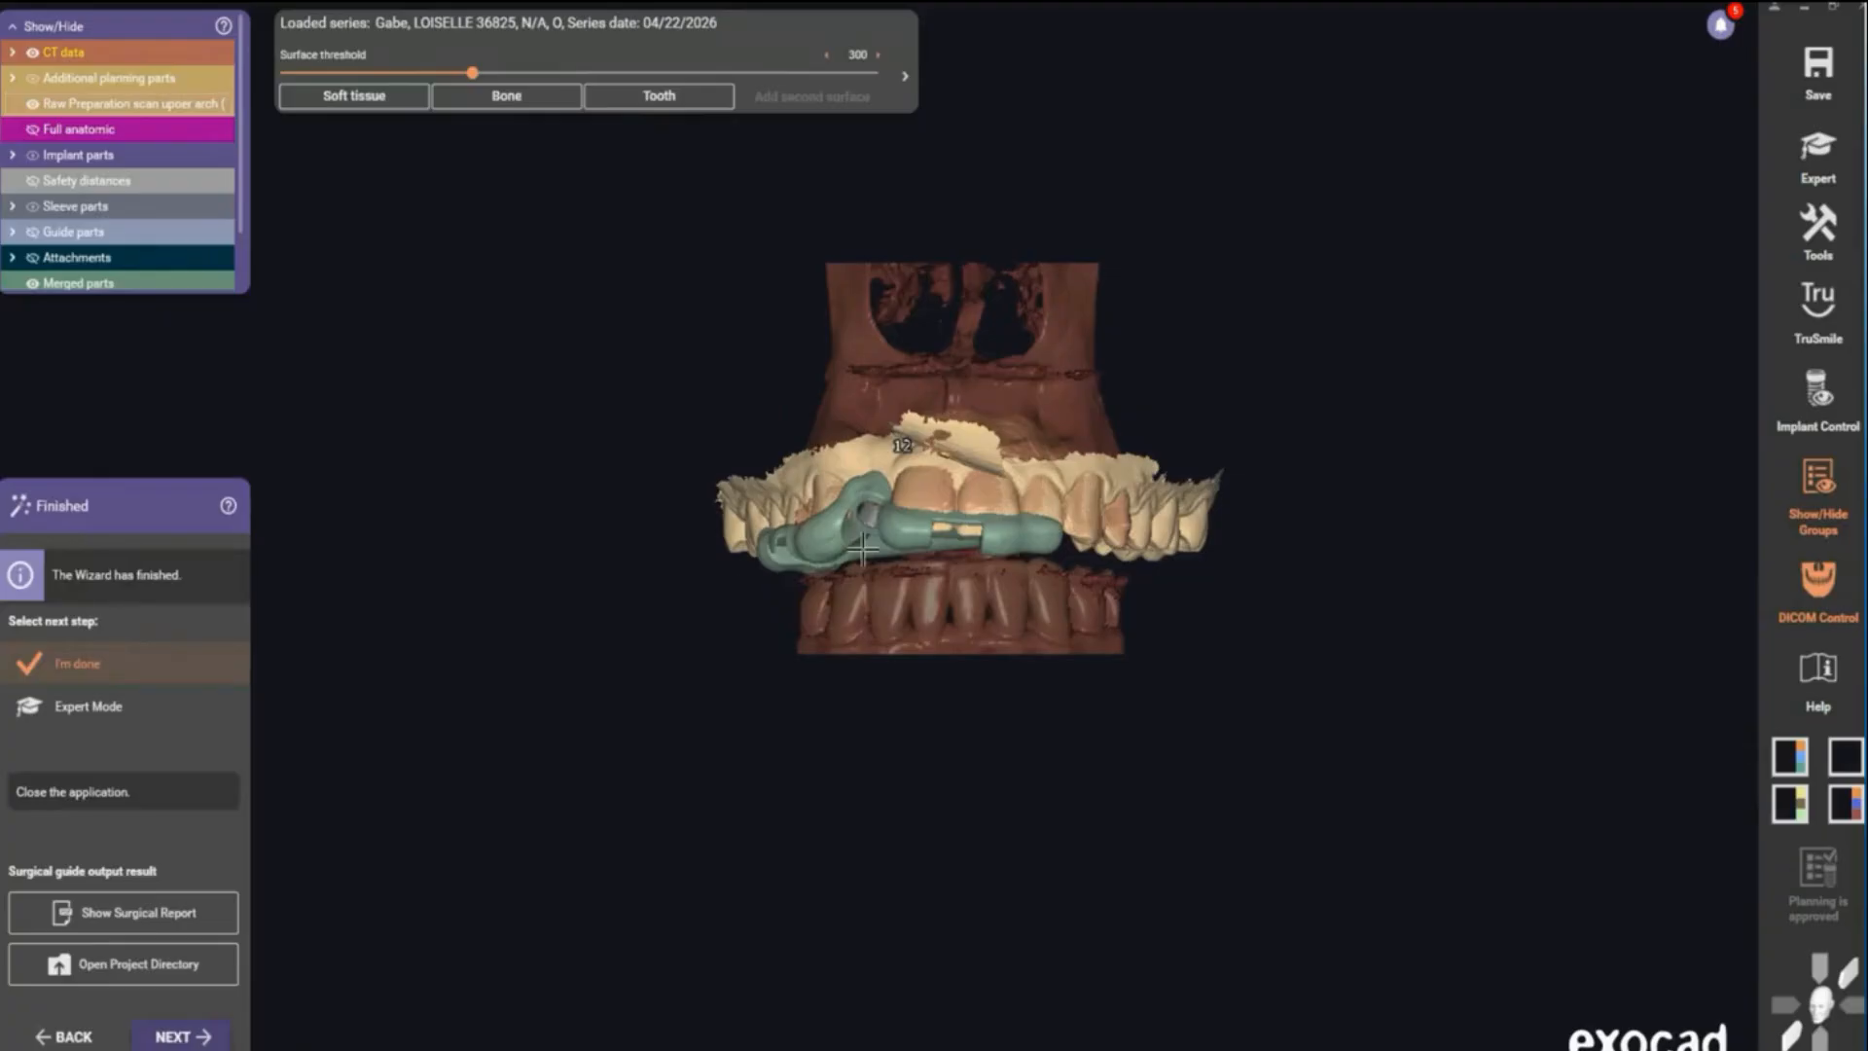
scroll(887, 523, "up", 6)
left_click(32, 53)
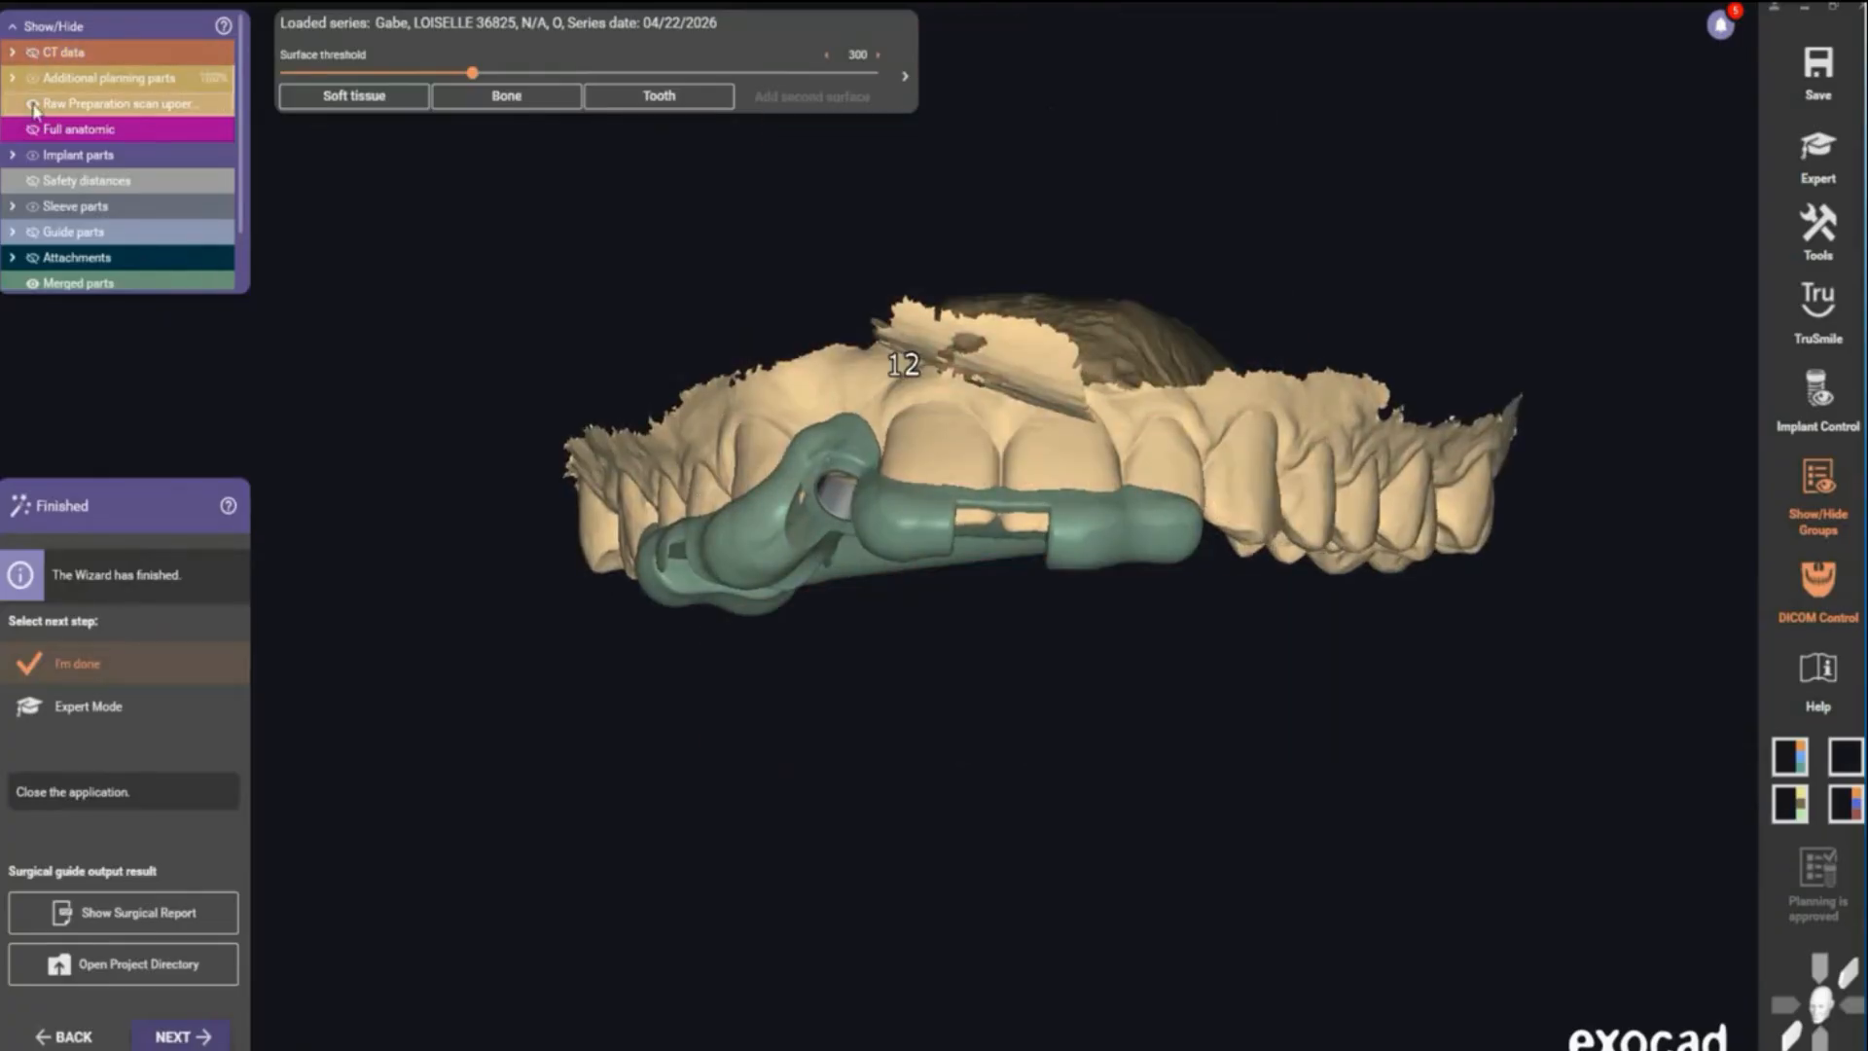
left_click(32, 104)
right_click_drag(450, 188, 450, 188)
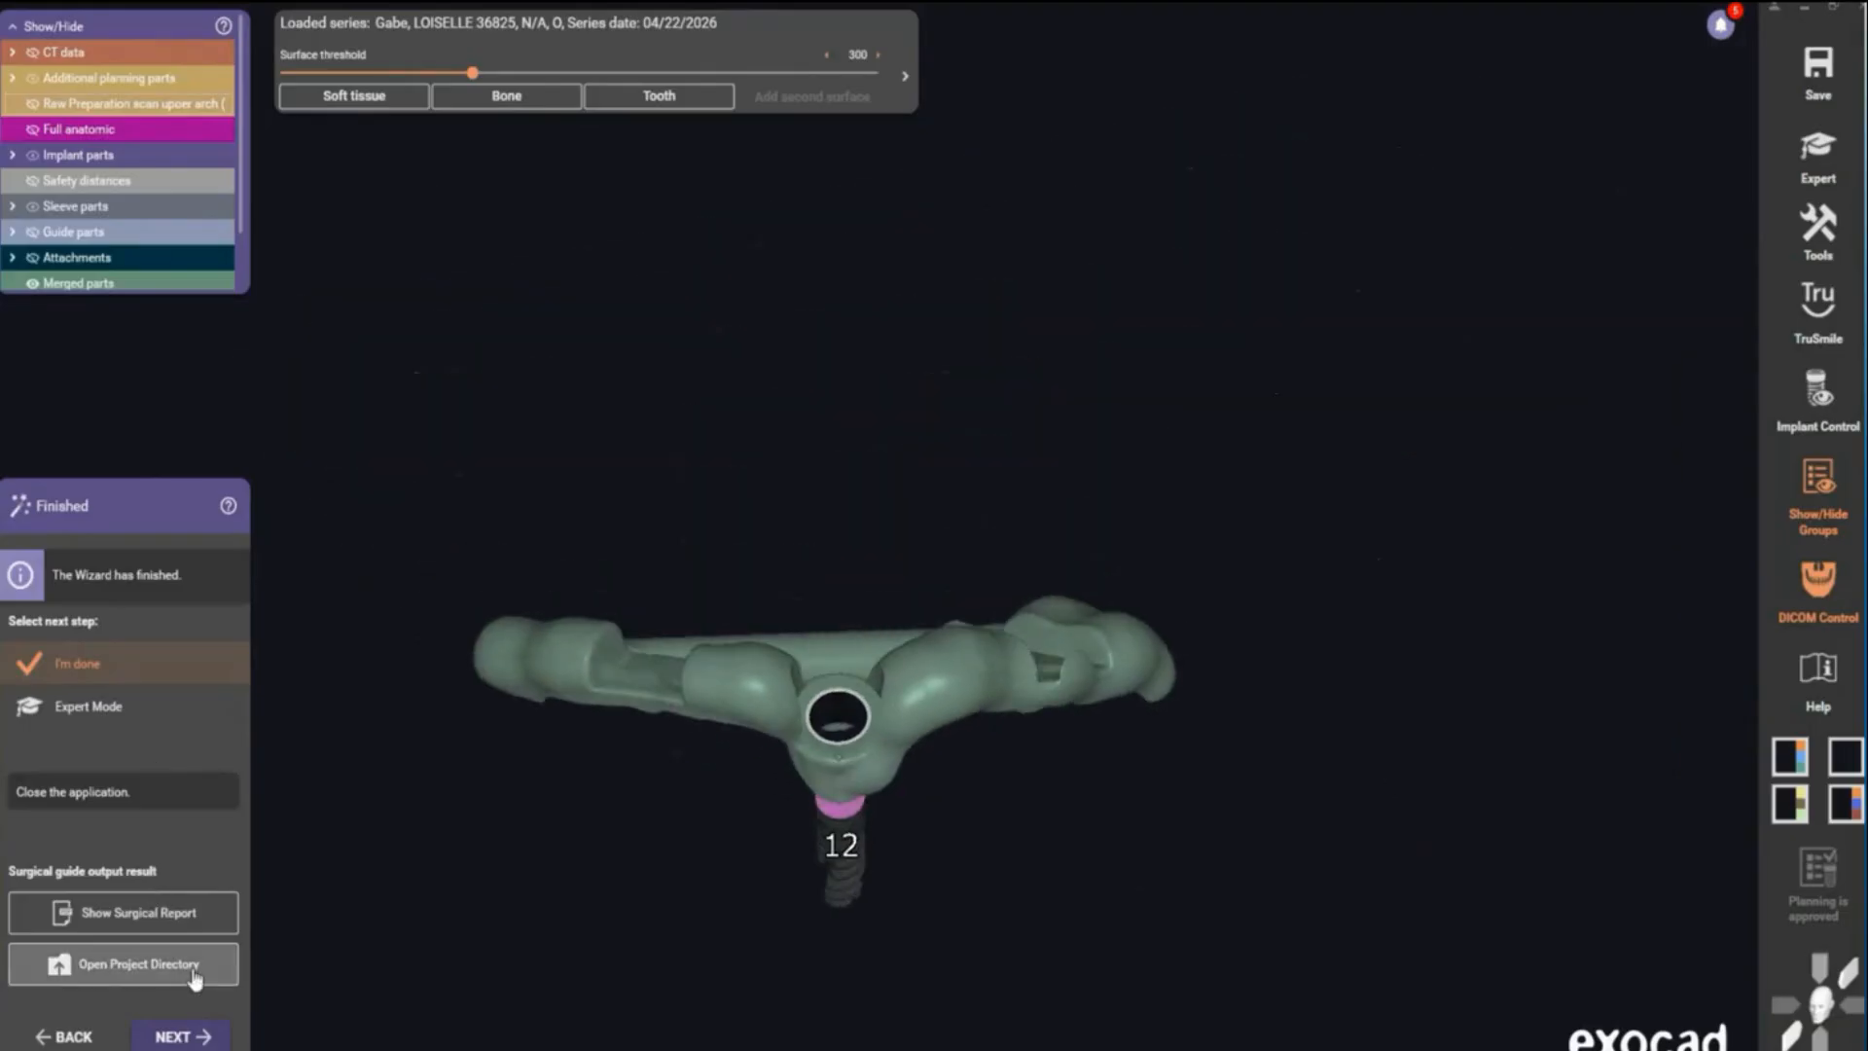